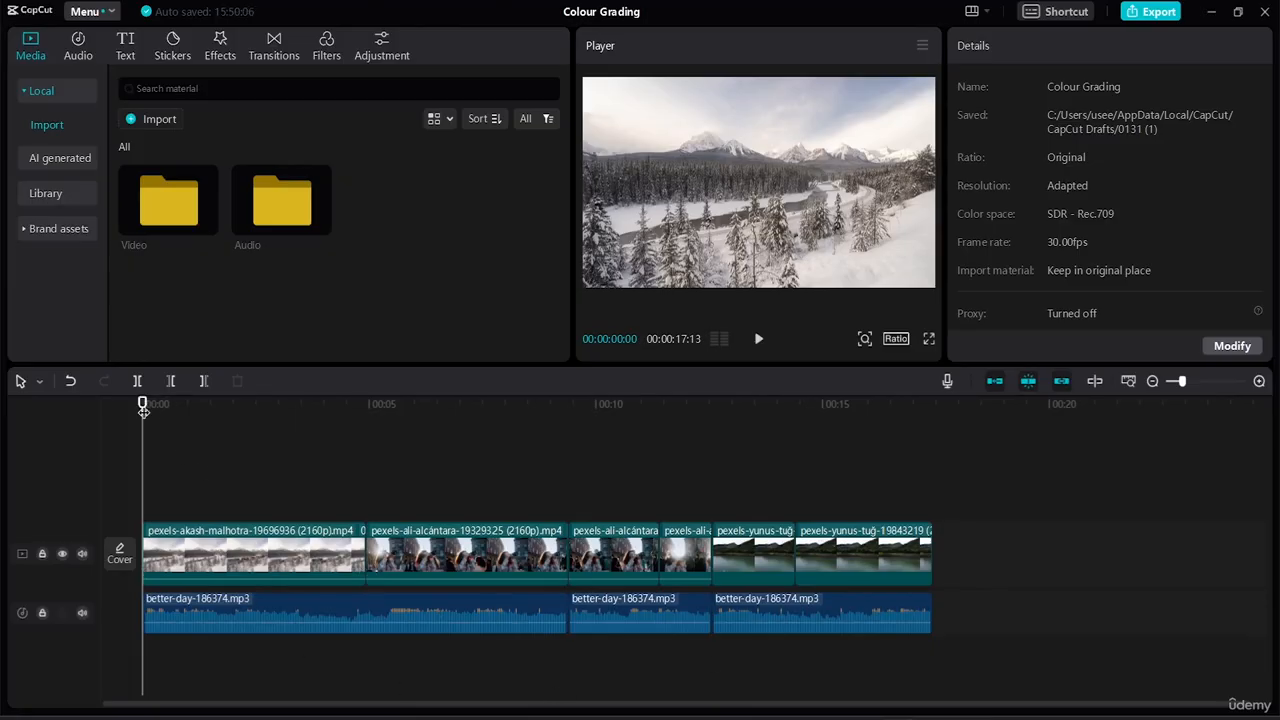
Step: Select the snowy mountain clip that opens the timeline and enlarge the preview and settings area
drag(143, 410, 814, 476)
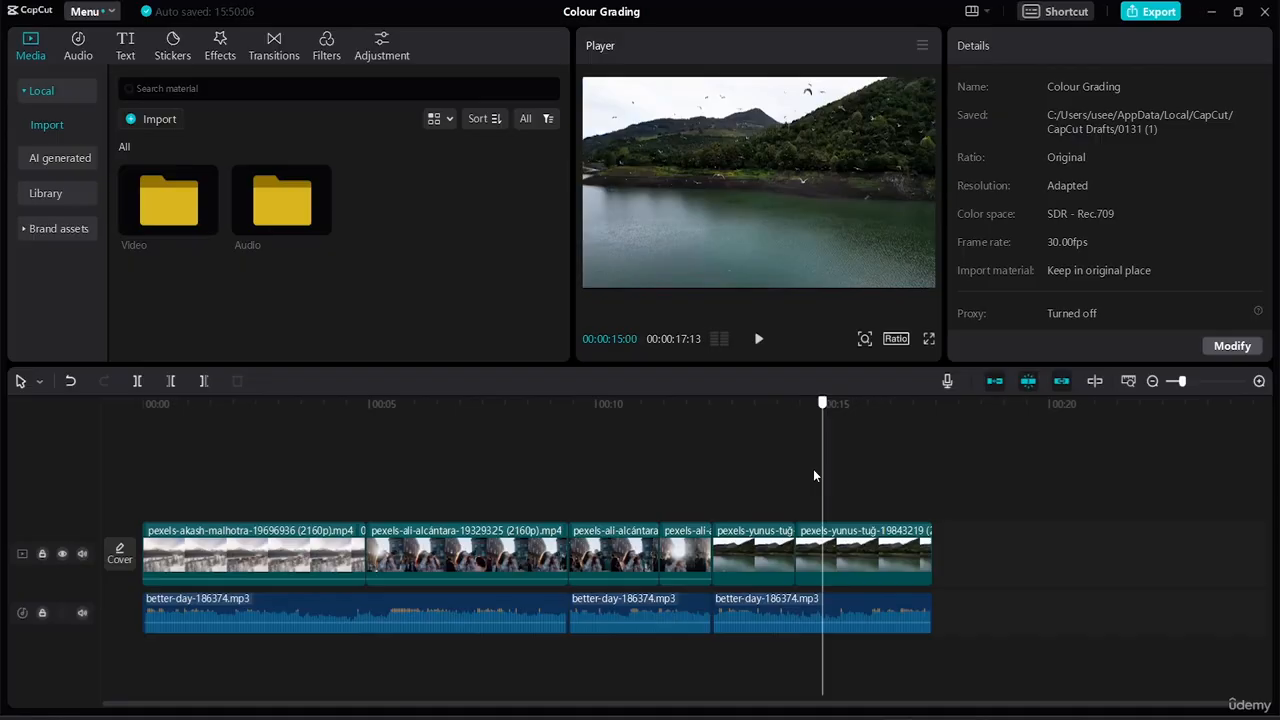
click(213, 470)
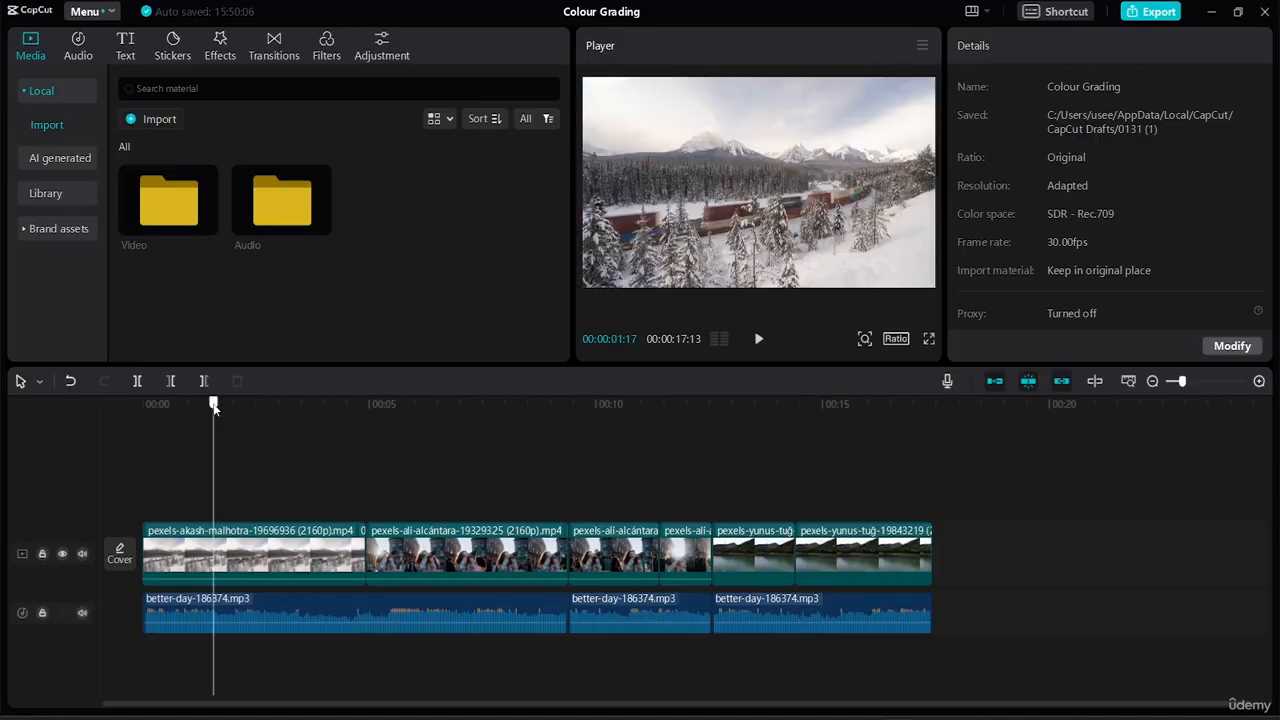
click(290, 562)
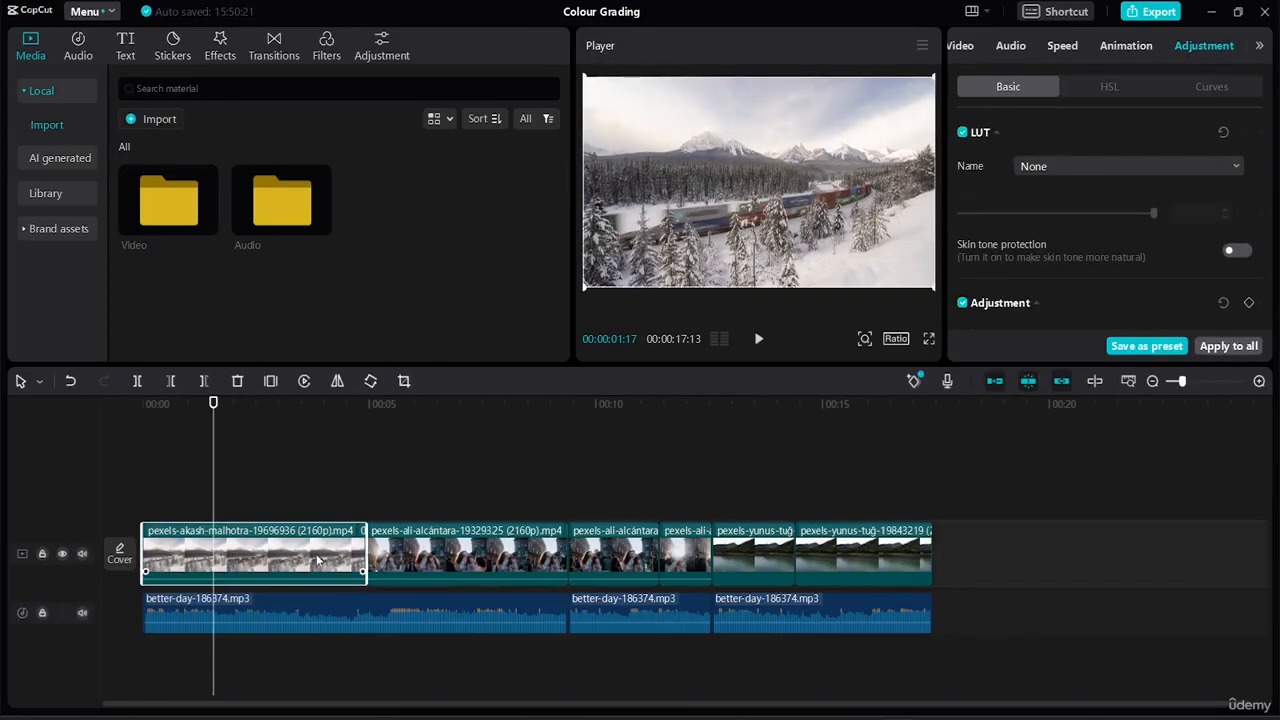
click(967, 47)
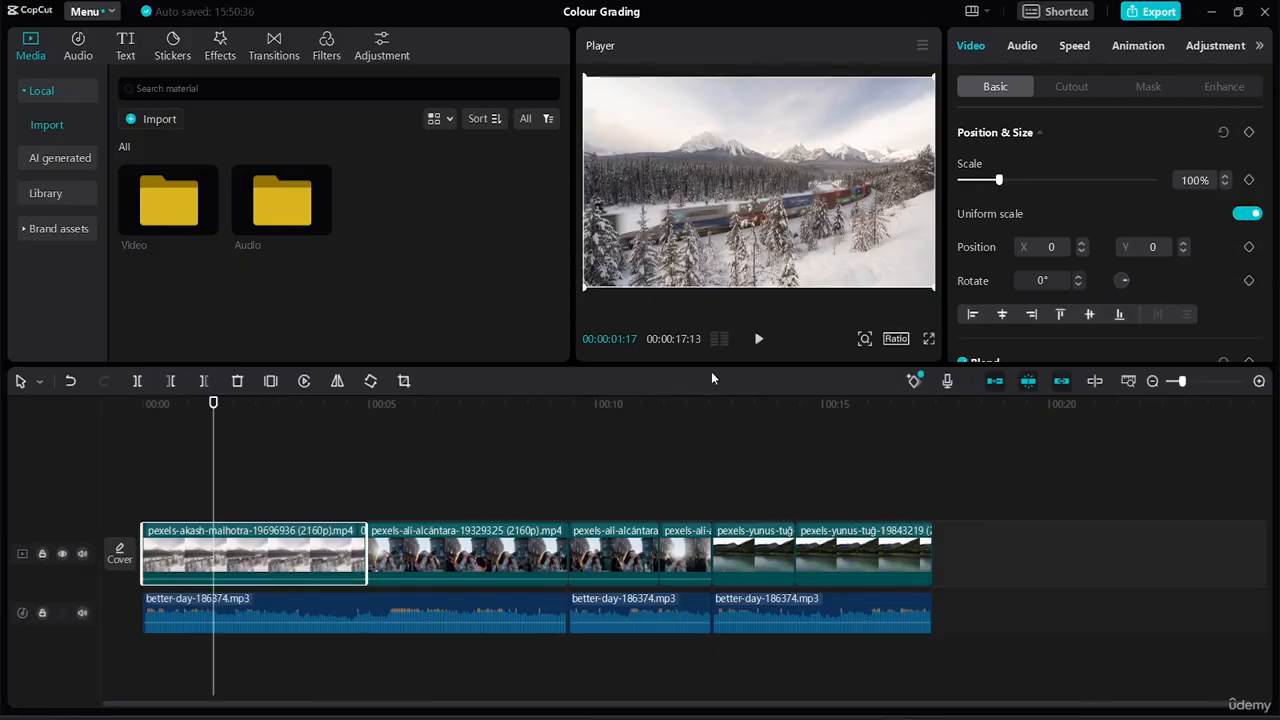
drag(712, 378, 705, 428)
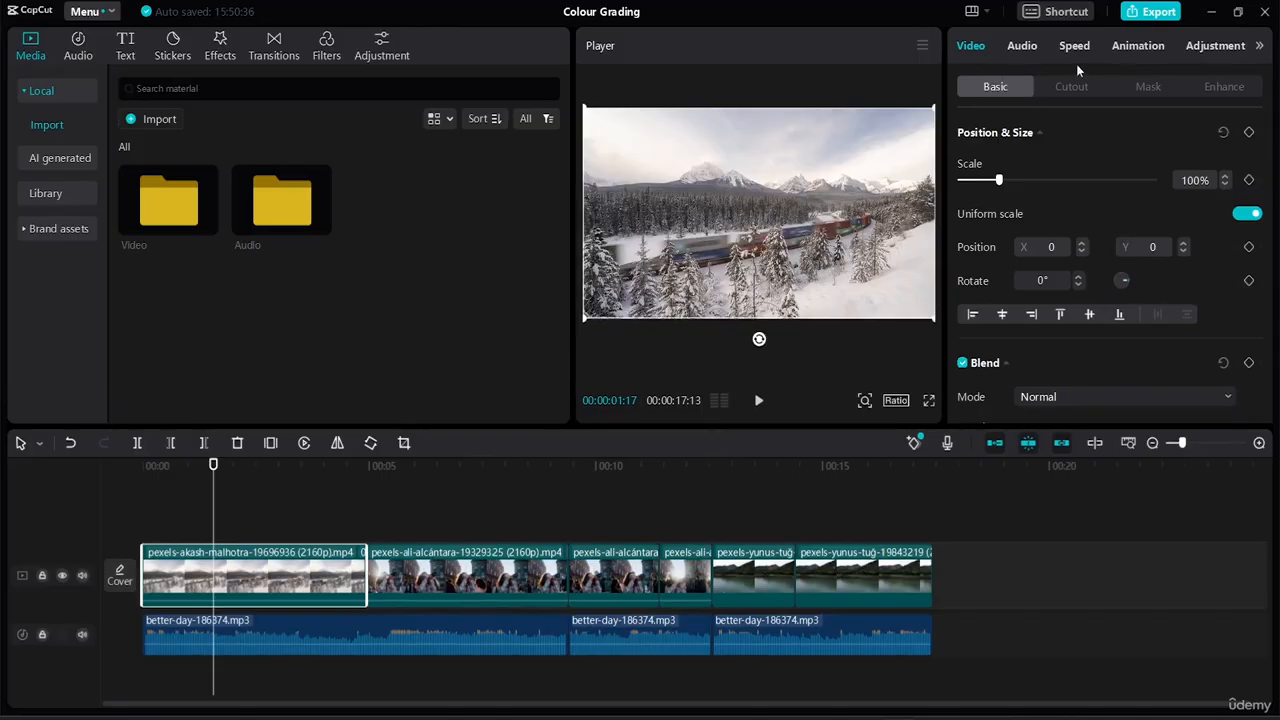
Step: Set the snowy mountain clip's colour adjustments to Temp 14, Hue -11 and Saturation 24
click(1218, 46)
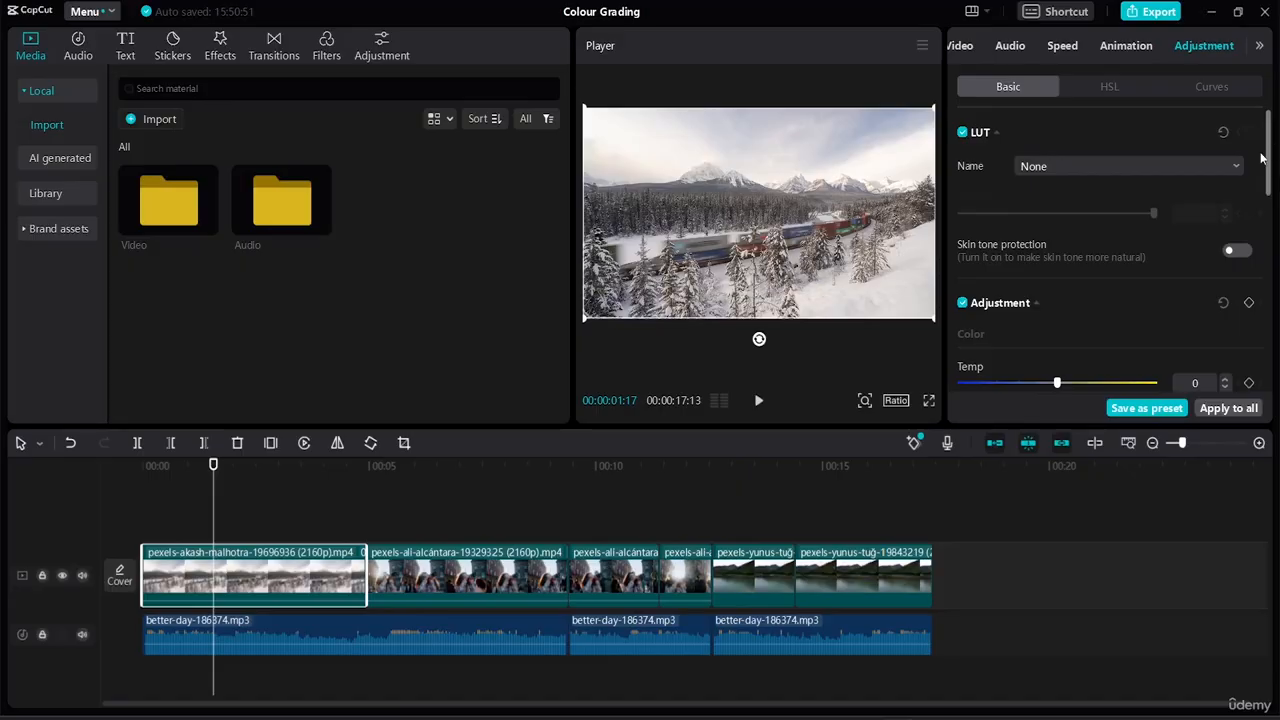
drag(1268, 162, 1265, 199)
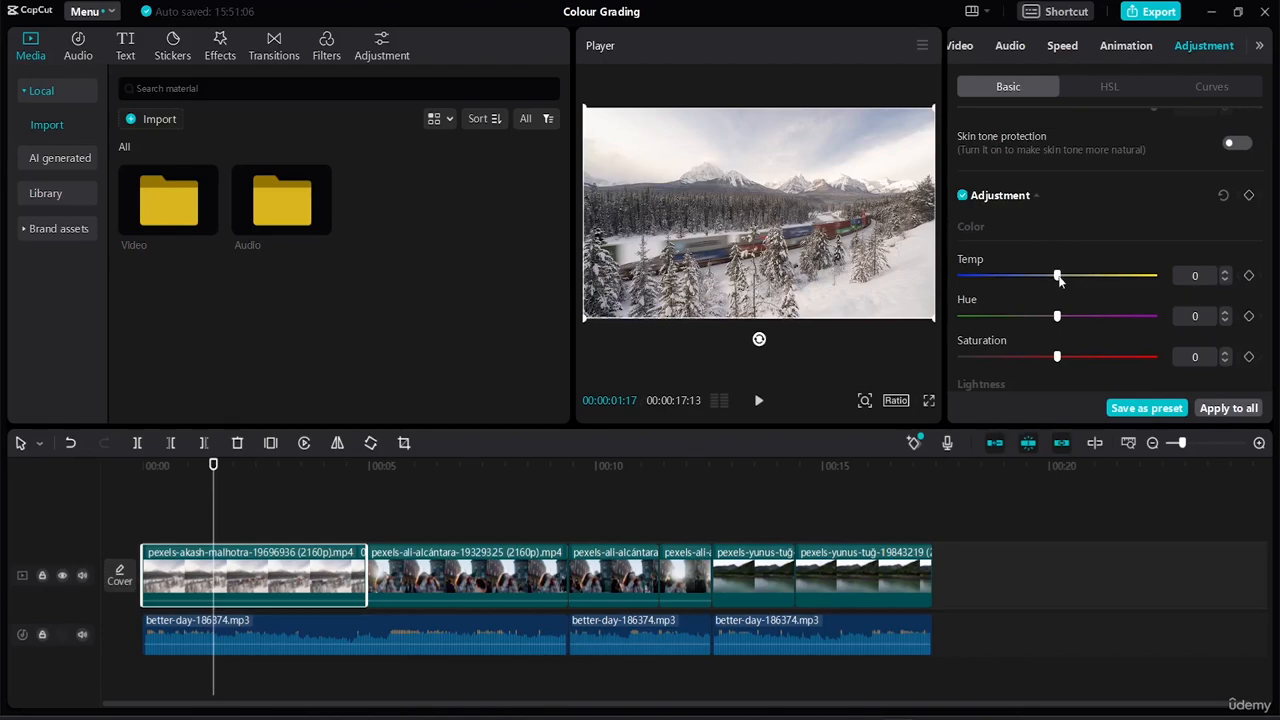
drag(1059, 277, 1081, 283)
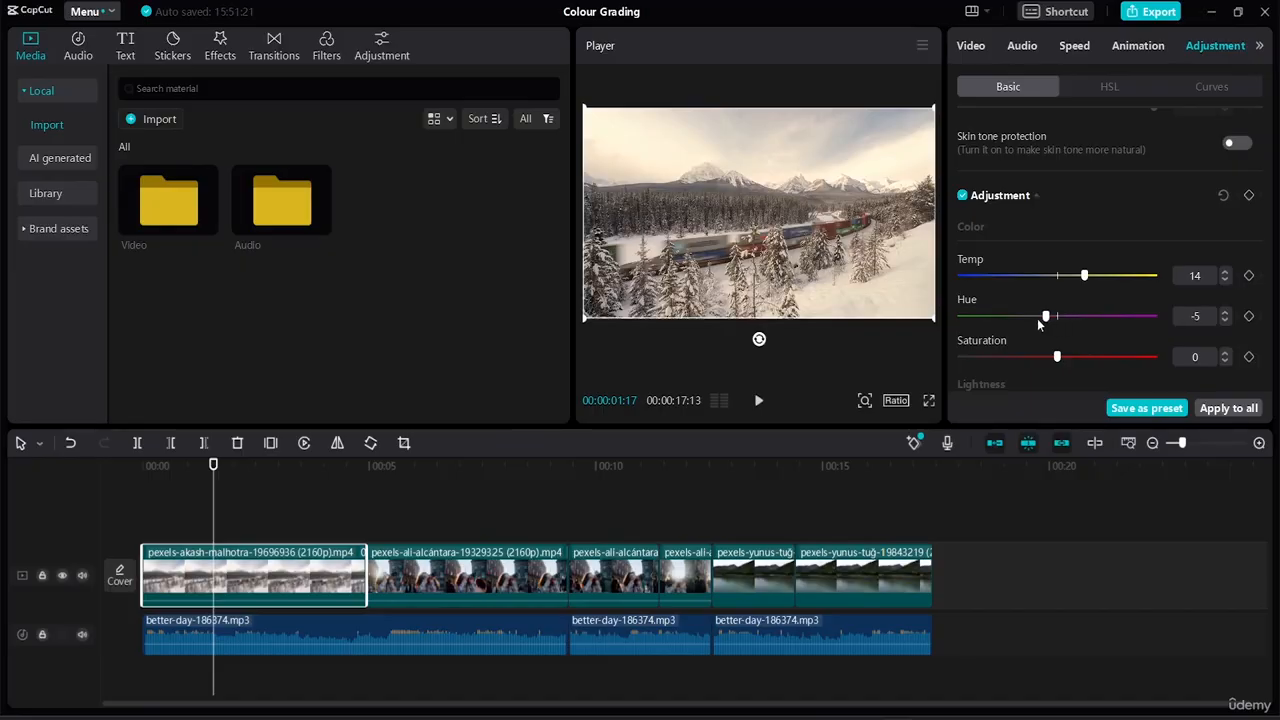
drag(1030, 322, 1034, 325)
scroll(1084, 330, down, 1)
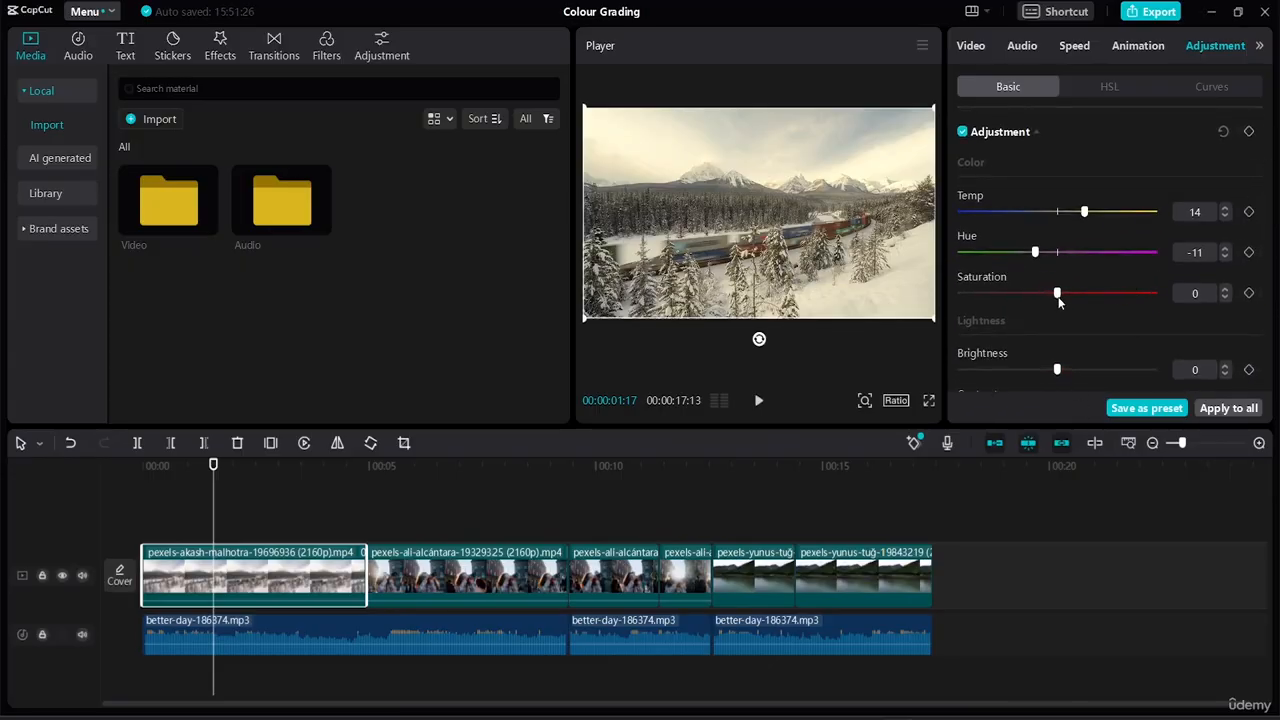
drag(1058, 298, 1104, 297)
Step: Set the clip's lightness adjustments to Brightness -12, Contrast 6, Highlight 17 and Shadow -26
drag(1267, 194, 1264, 245)
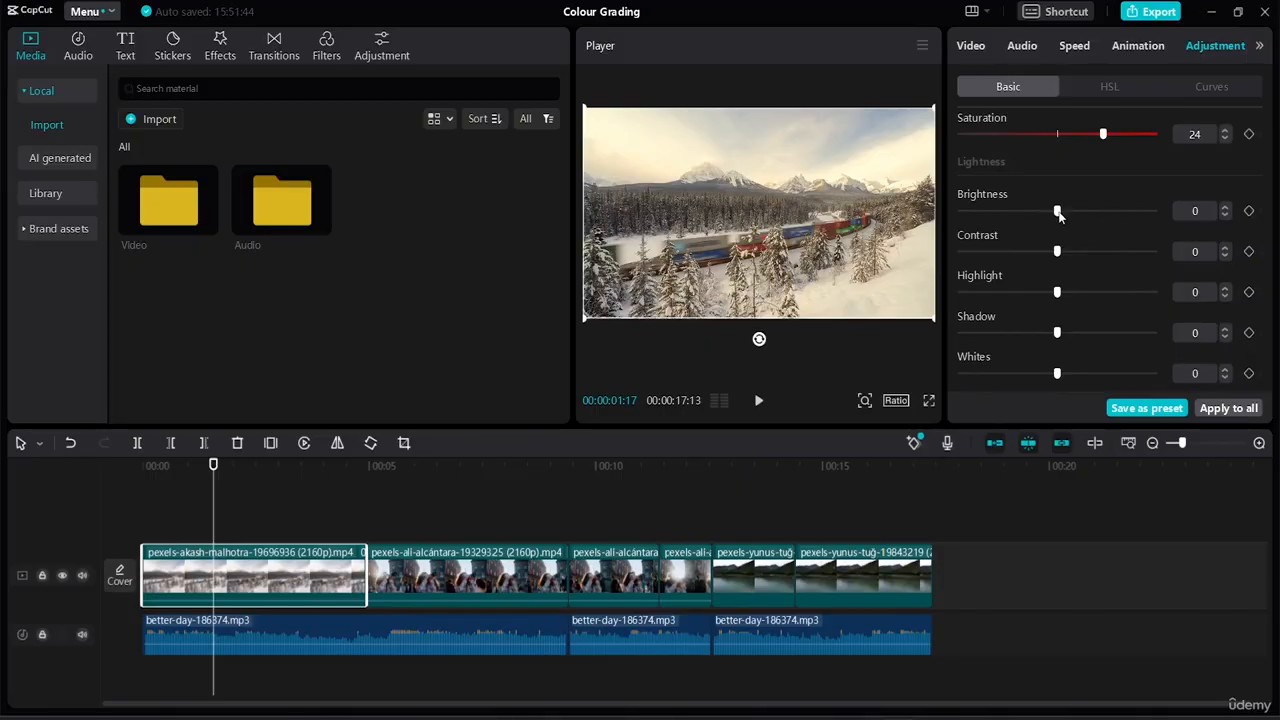
drag(1058, 212, 1030, 221)
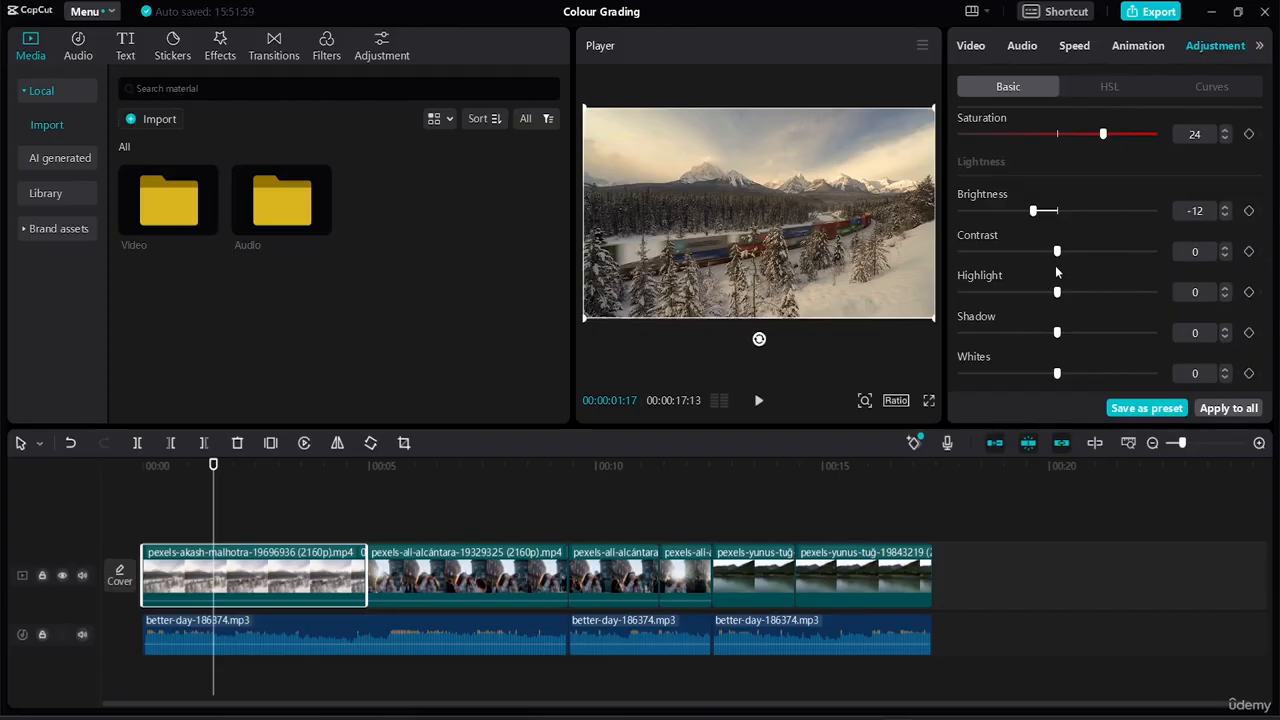
mouse_move(1057, 251)
mouse_down()
mouse_move(1095, 258)
mouse_move(1048, 254)
mouse_move(1065, 254)
mouse_up()
drag(1057, 292, 1088, 292)
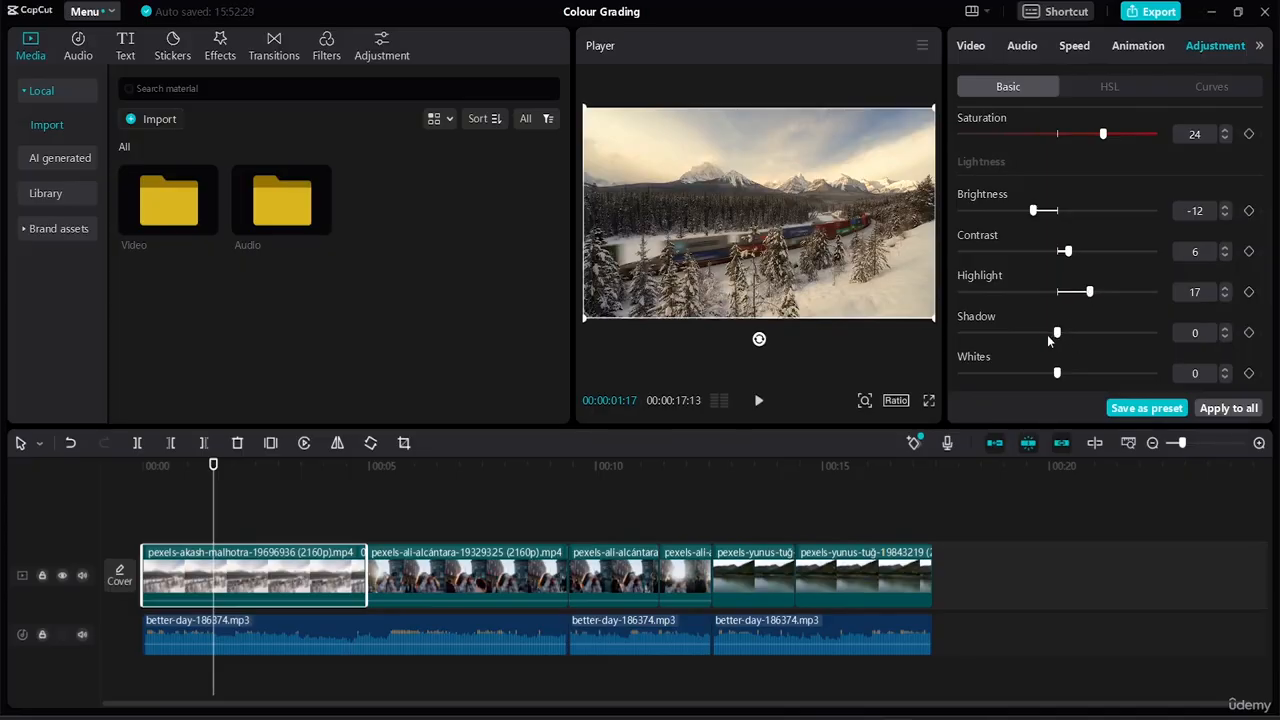
drag(1048, 341, 1007, 333)
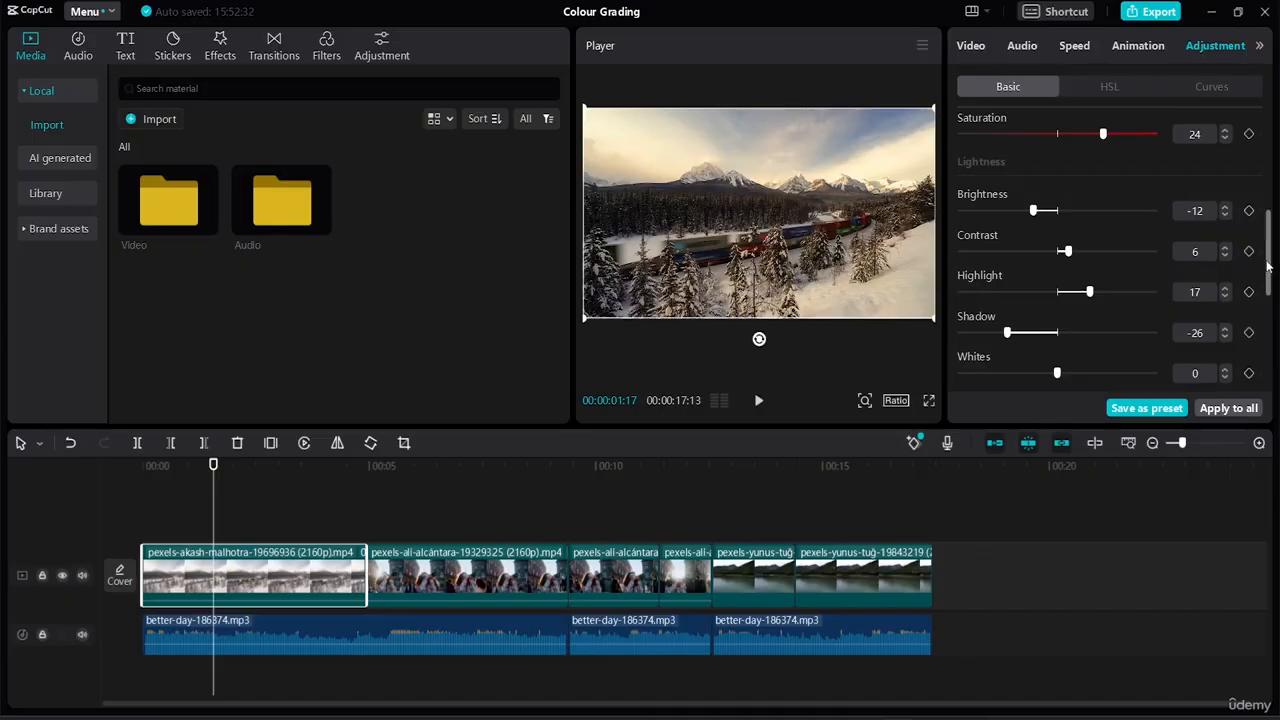
Step: Set the clip's Whites to 14 and Blacks to 5
scroll(1270, 300, down, 2)
scroll(1270, 305, down, 2)
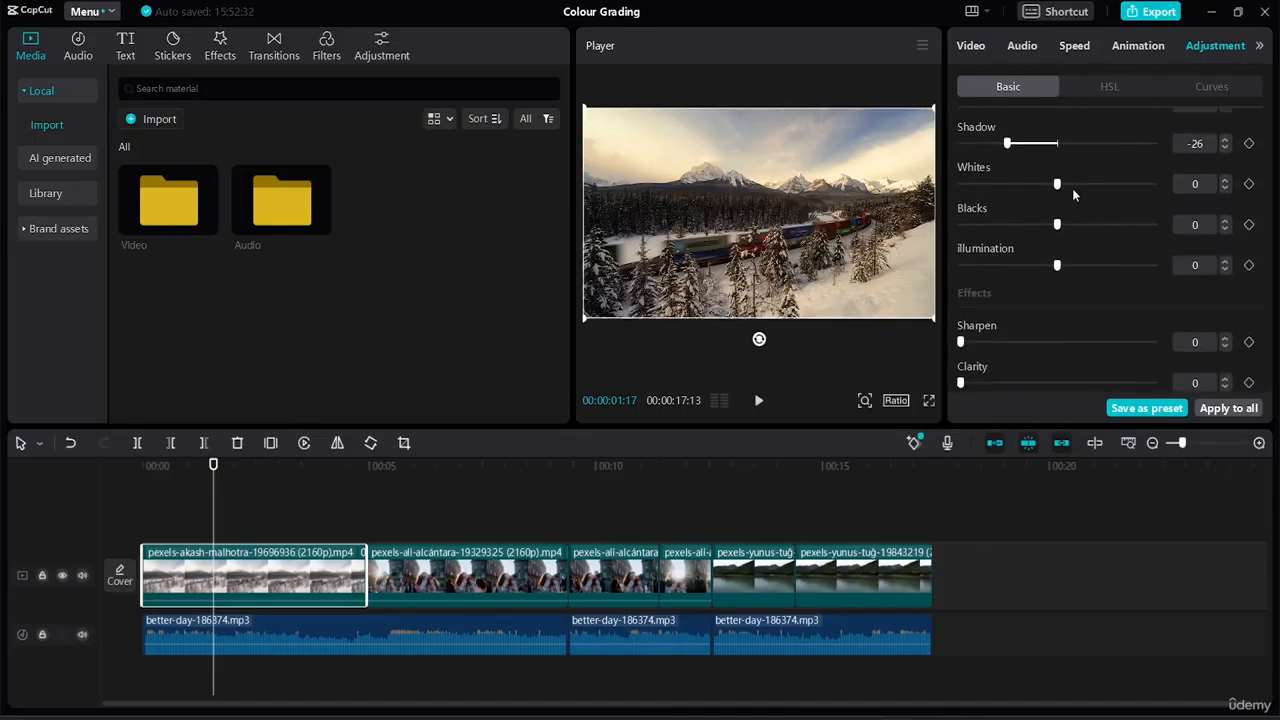
mouse_move(1058, 185)
mouse_down()
mouse_move(1125, 190)
mouse_move(1082, 192)
mouse_up()
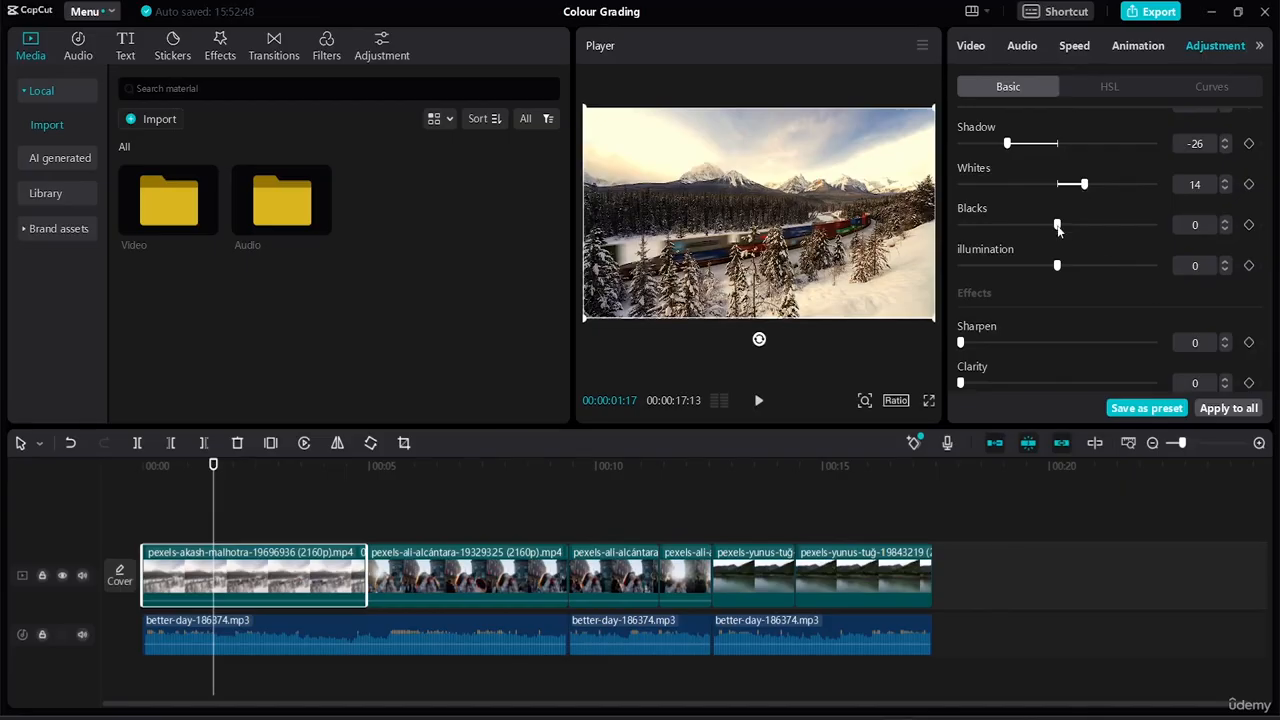
mouse_move(1058, 225)
mouse_down()
mouse_move(1154, 225)
mouse_move(1040, 229)
mouse_move(1053, 238)
mouse_up()
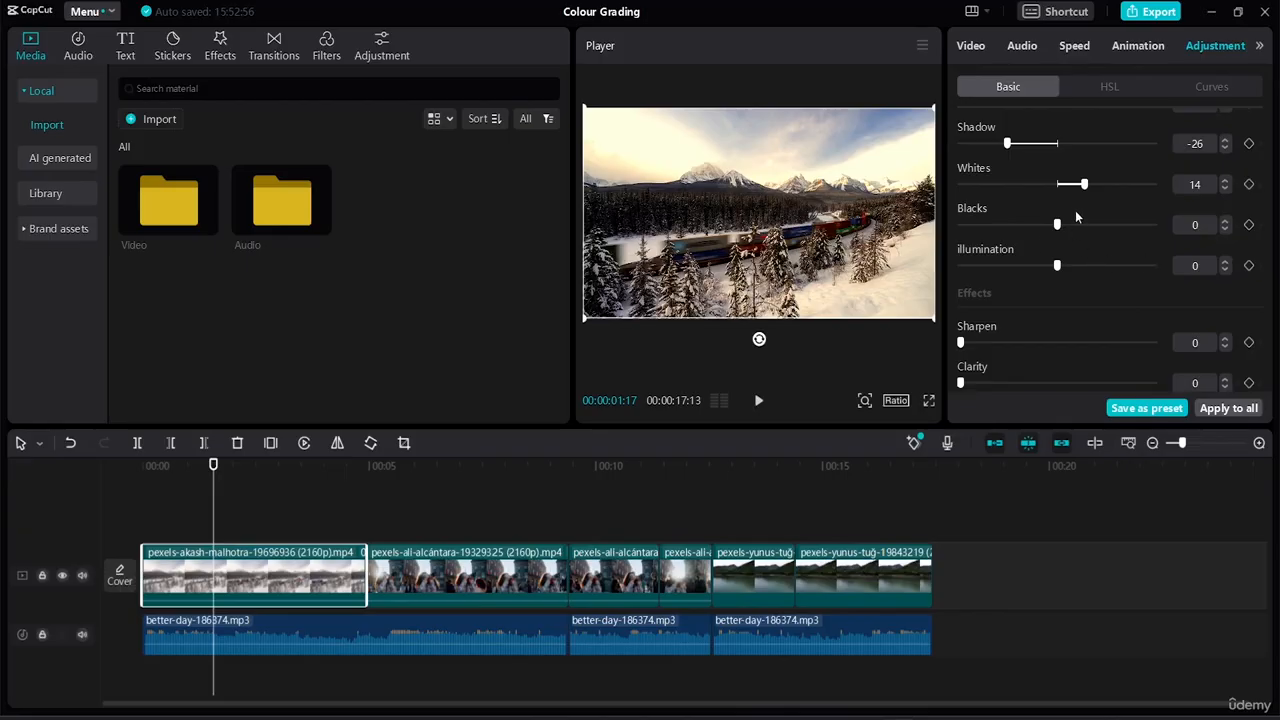
click(1224, 221)
click(1224, 221)
click(1224, 221)
click(1224, 221)
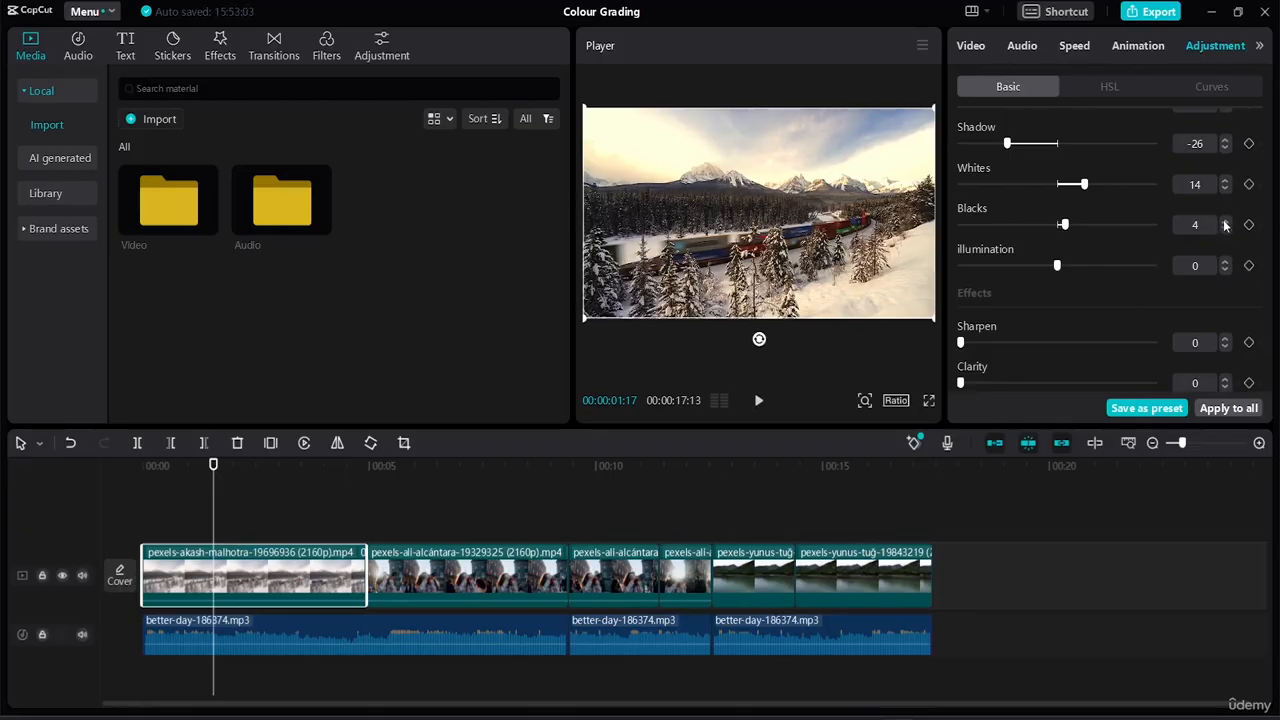
click(1225, 221)
Step: Set the clip's illumination to 5
click(1226, 262)
click(1226, 266)
click(1226, 264)
click(1226, 264)
click(1226, 264)
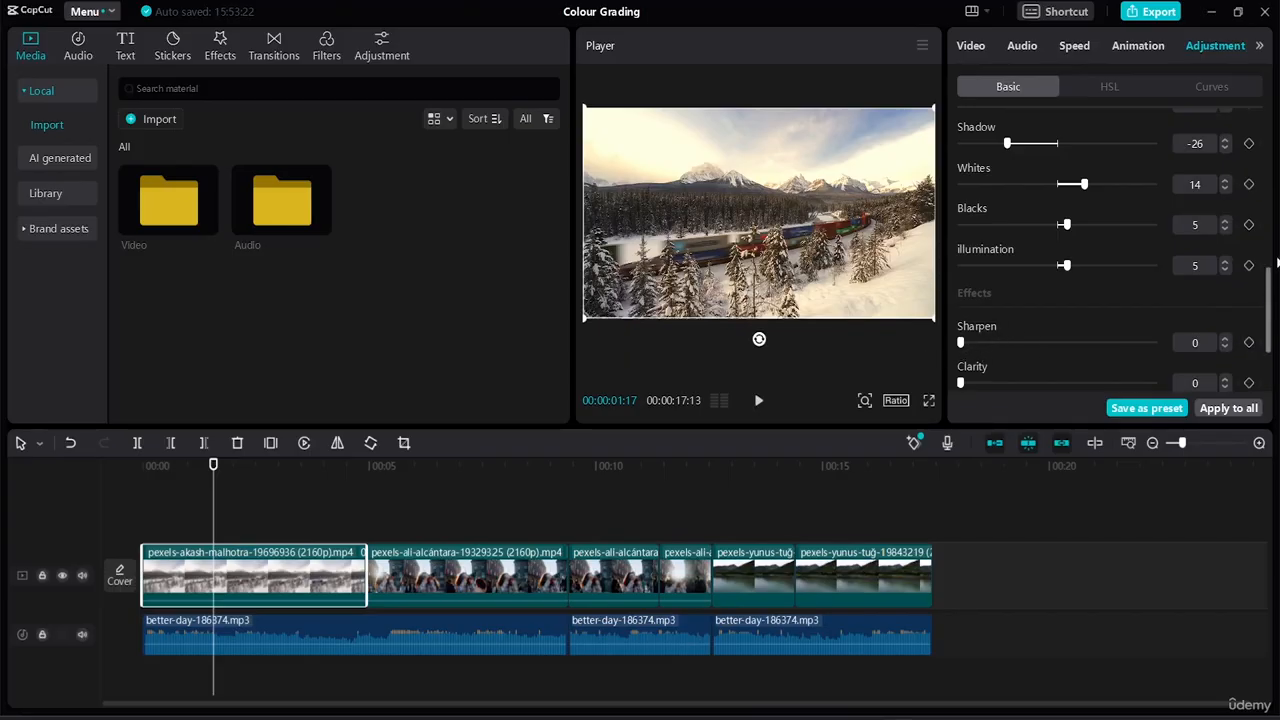
Step: Set the clip's Sharpen effect to 6 and its Clarity to 30
scroll(1266, 305, down, 3)
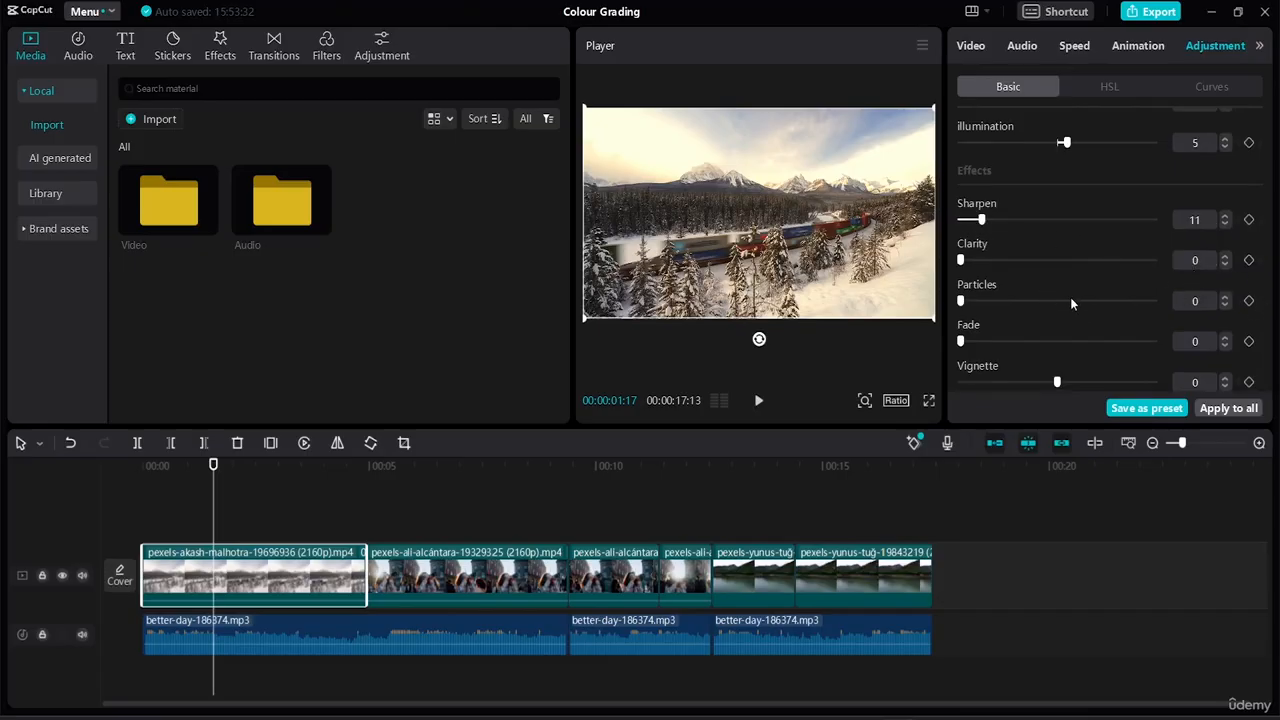
mouse_move(985, 224)
mouse_down()
mouse_move(1155, 221)
mouse_move(972, 220)
mouse_up()
click(1226, 256)
click(1227, 257)
click(1227, 257)
click(1227, 257)
drag(1227, 258, 1227, 259)
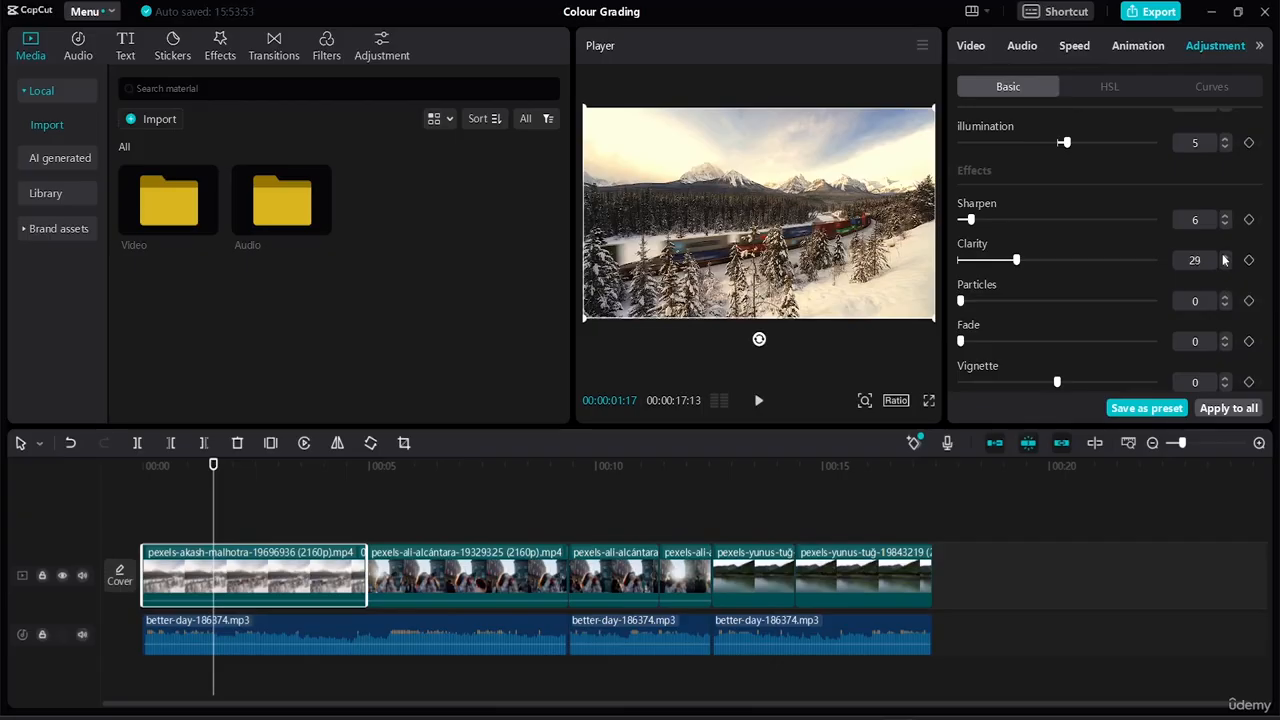
click(1224, 257)
Step: Set the clip's Fade to 2 and its Vignette to 30
mouse_move(960, 345)
mouse_down()
mouse_move(1153, 342)
mouse_move(964, 341)
mouse_up()
drag(1028, 383, 1025, 387)
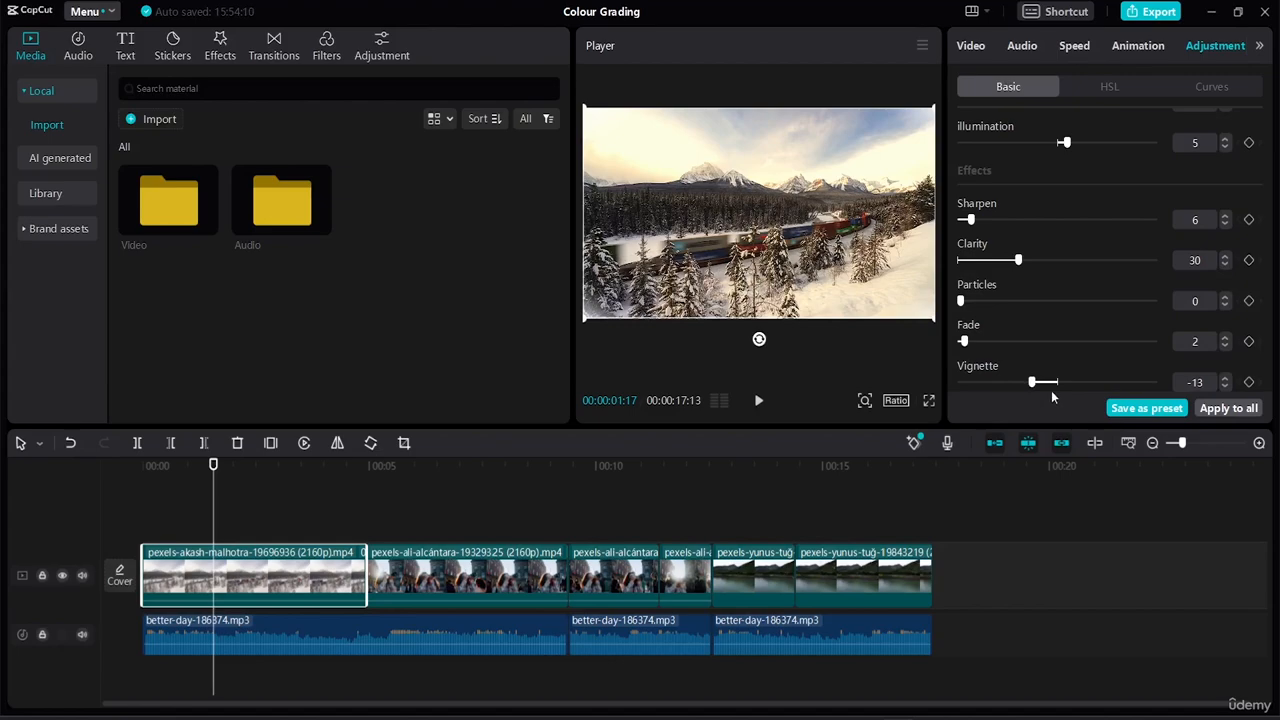
drag(1030, 384, 1113, 388)
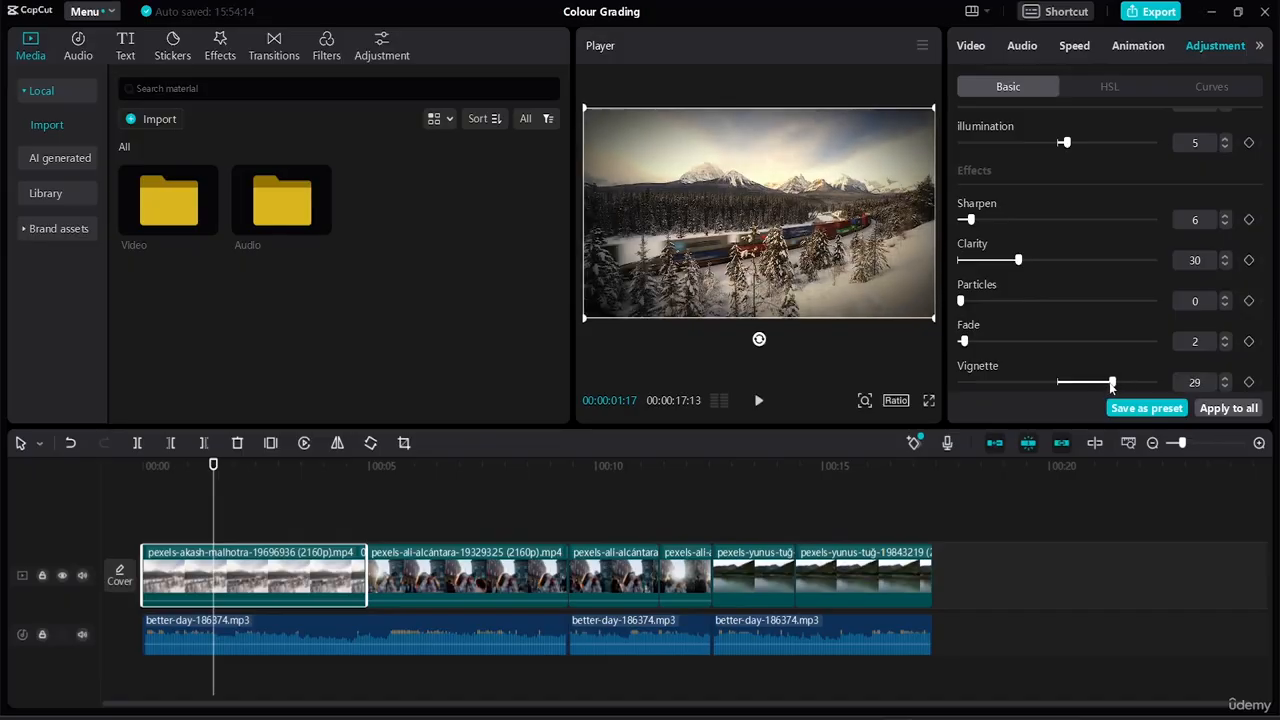
click(1226, 379)
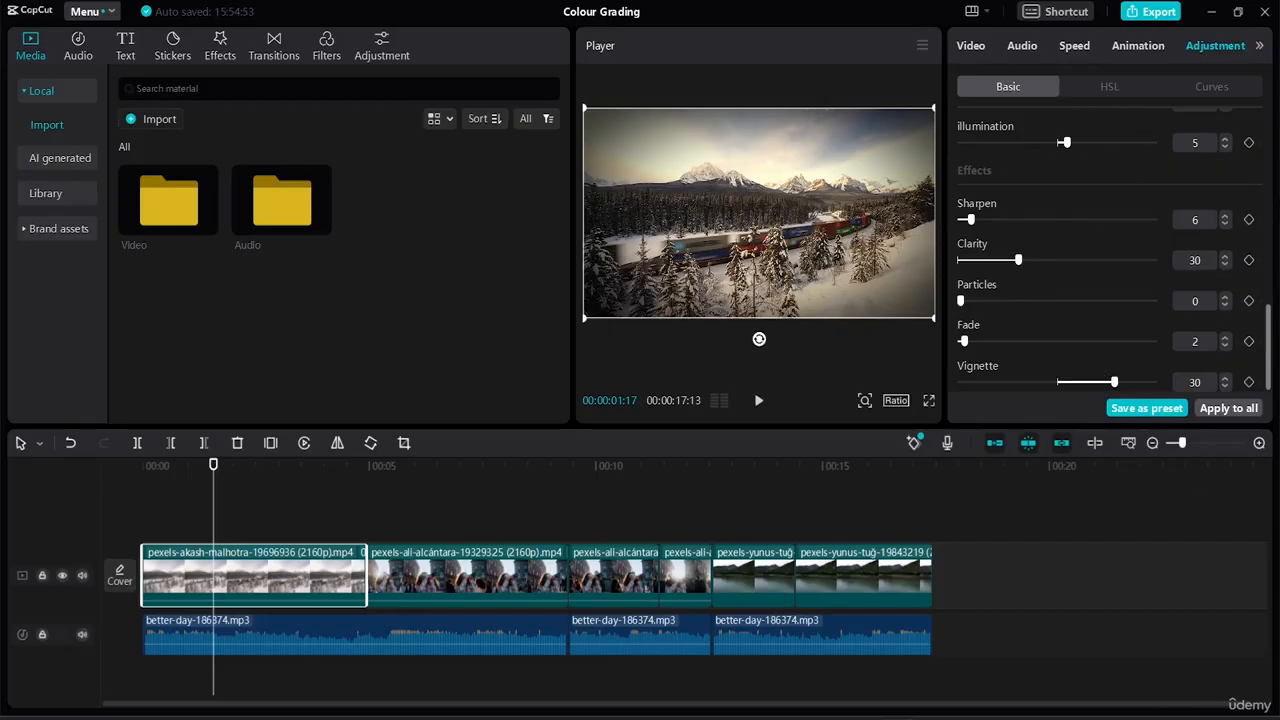
Step: Save the clip's adjustments as a preset and dismiss the brand kit notice
click(1159, 410)
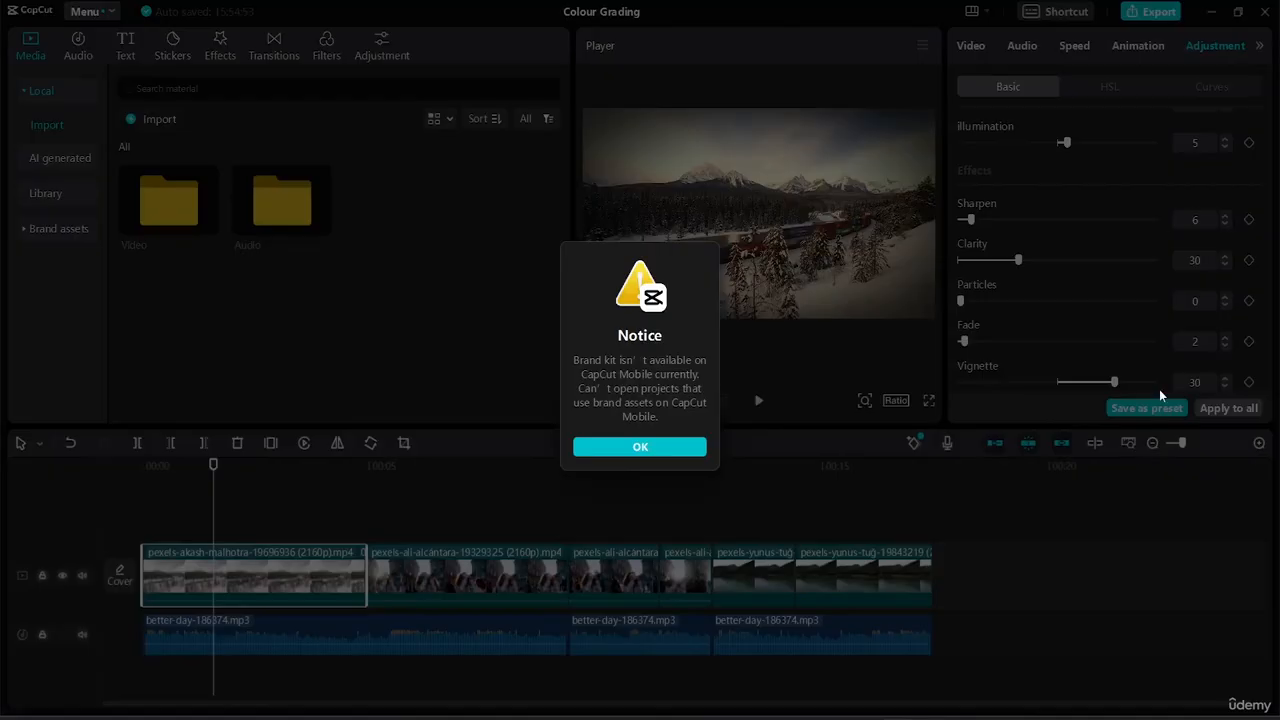
click(662, 450)
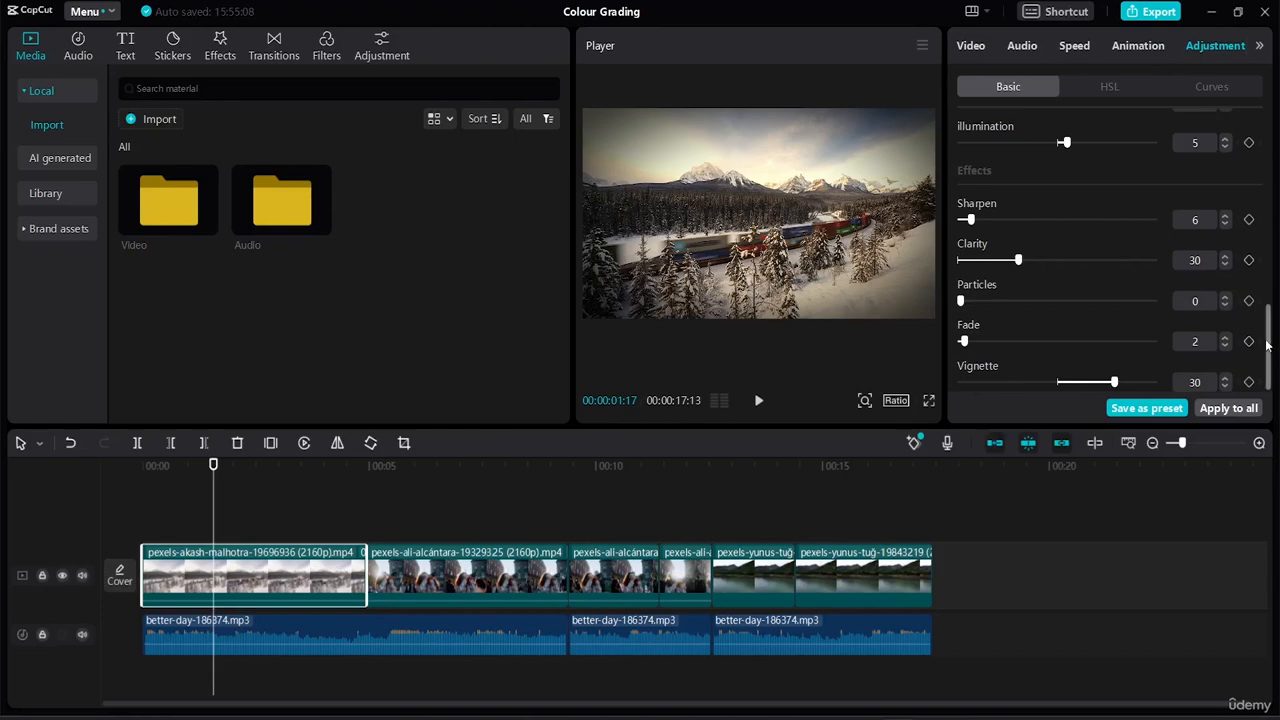
Step: Compare the clip before and after grading by turning its Adjustment settings off and on again
drag(1270, 345, 1268, 186)
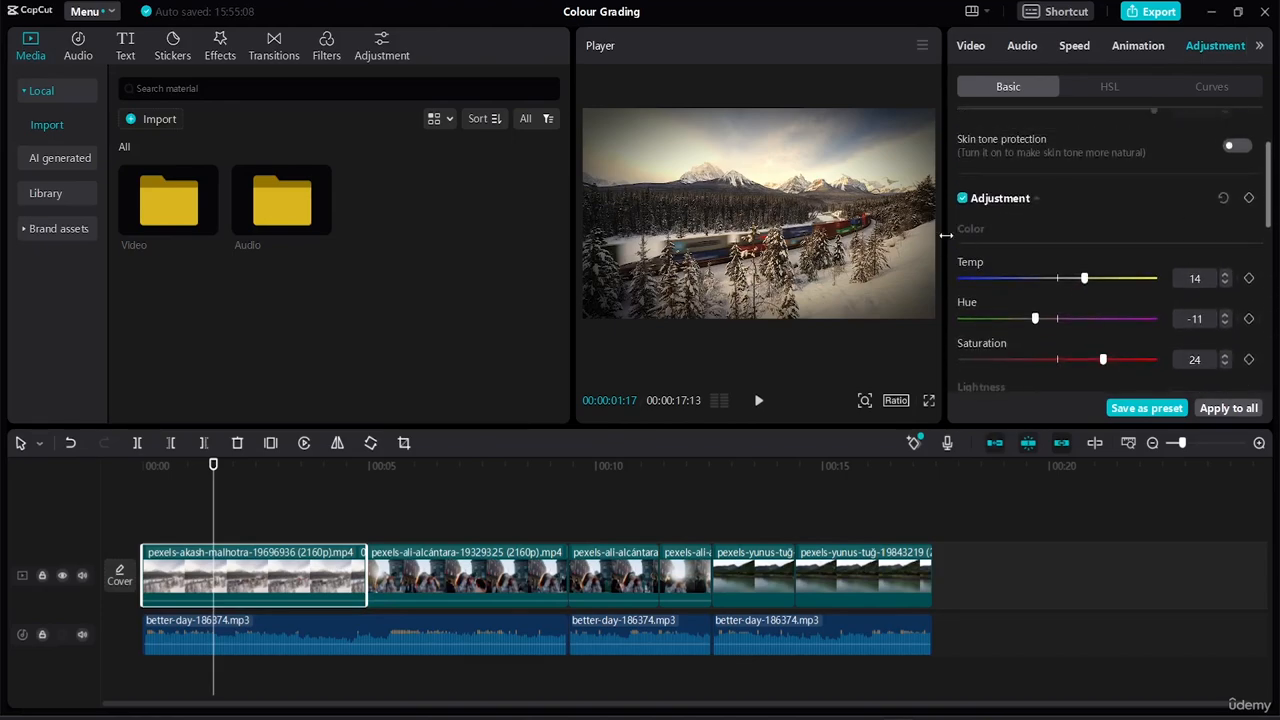
click(962, 201)
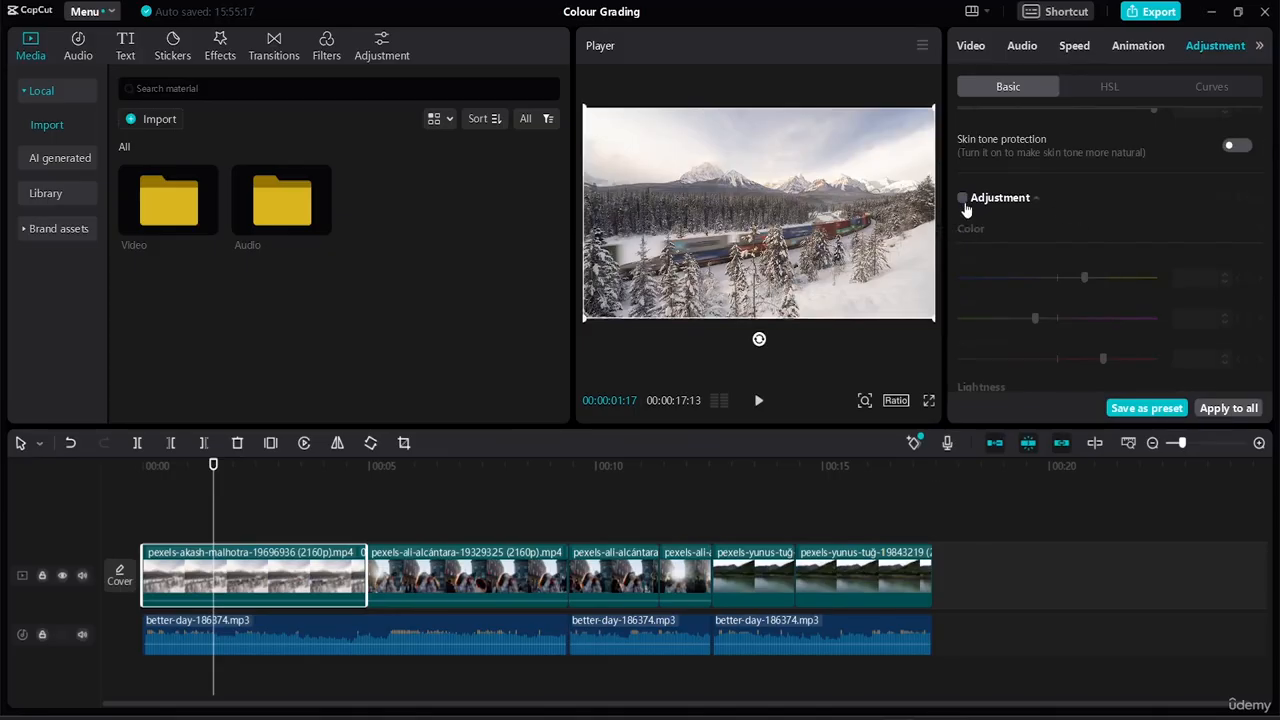
click(961, 200)
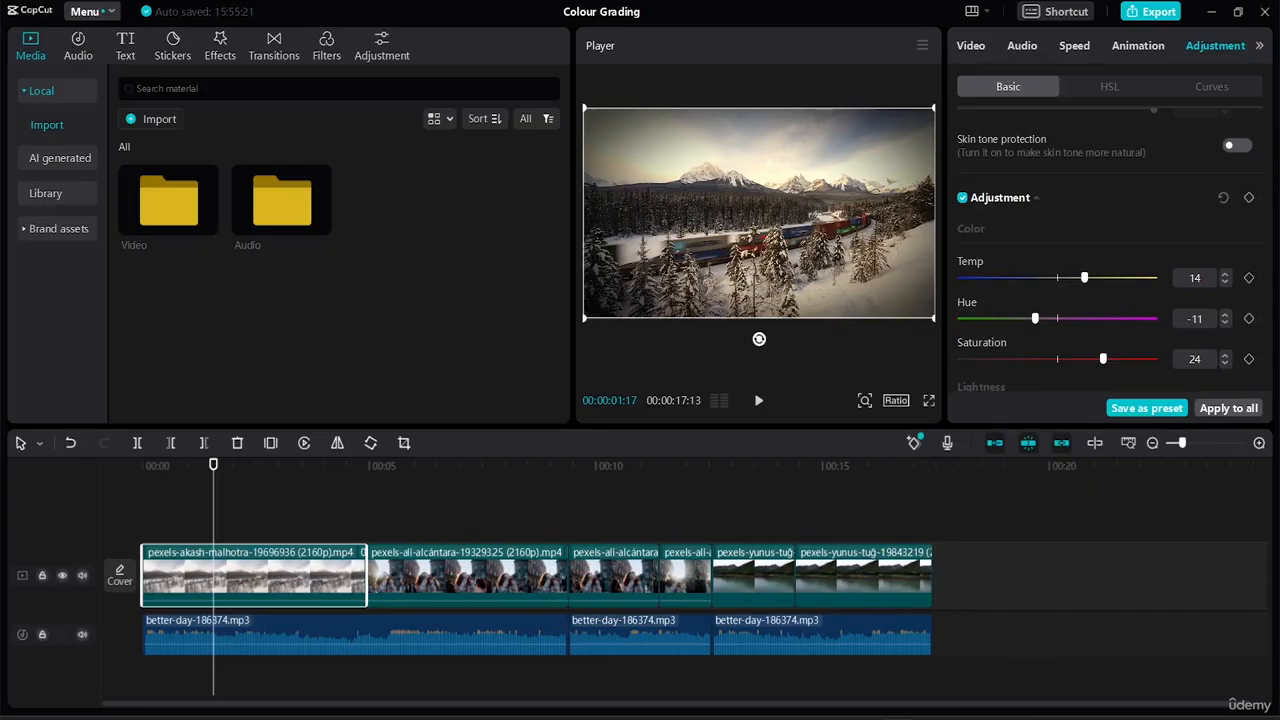
Step: Apply the adjustments to all clips and check the grade on the other clips along the timeline
click(1221, 409)
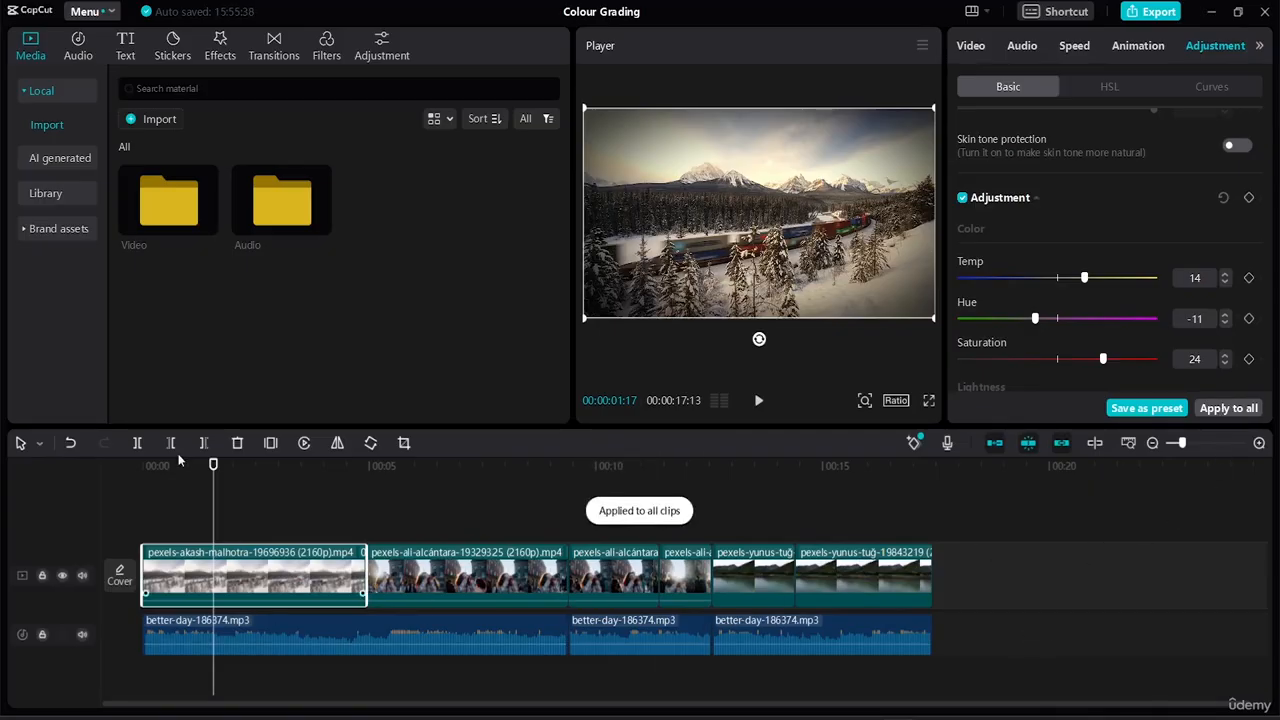
drag(214, 466, 741, 573)
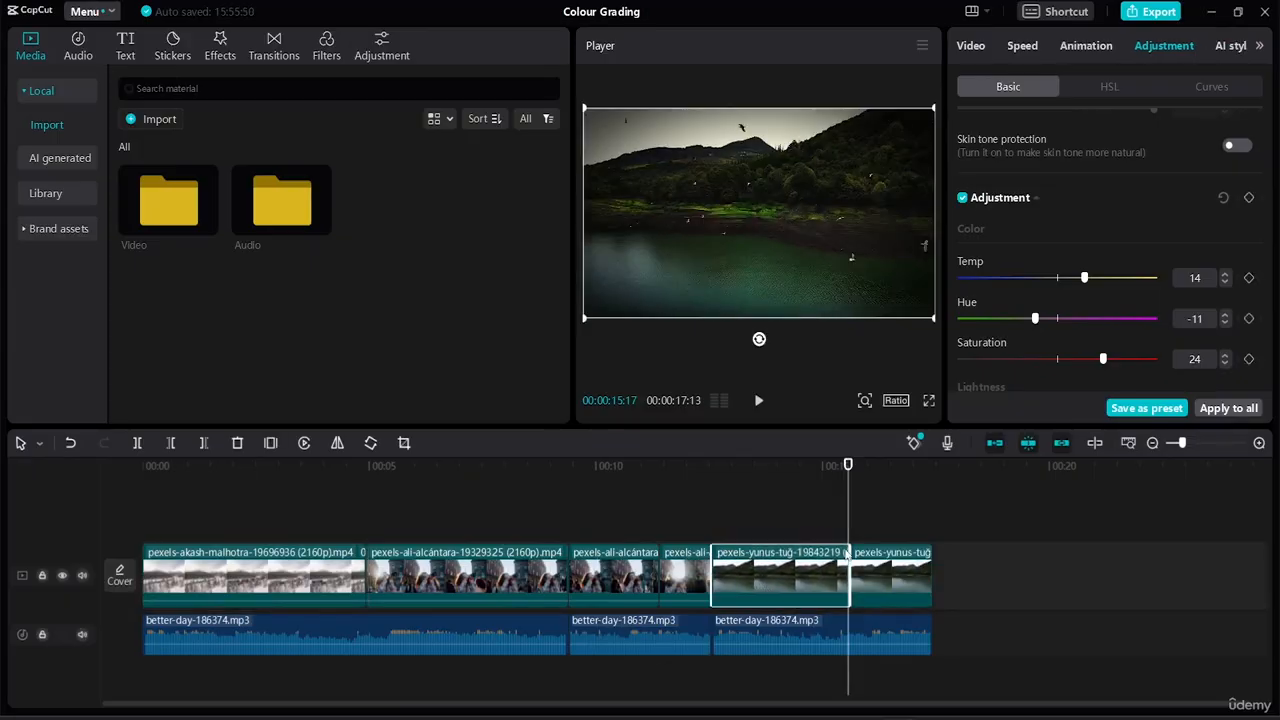
drag(848, 466, 617, 474)
click(1001, 587)
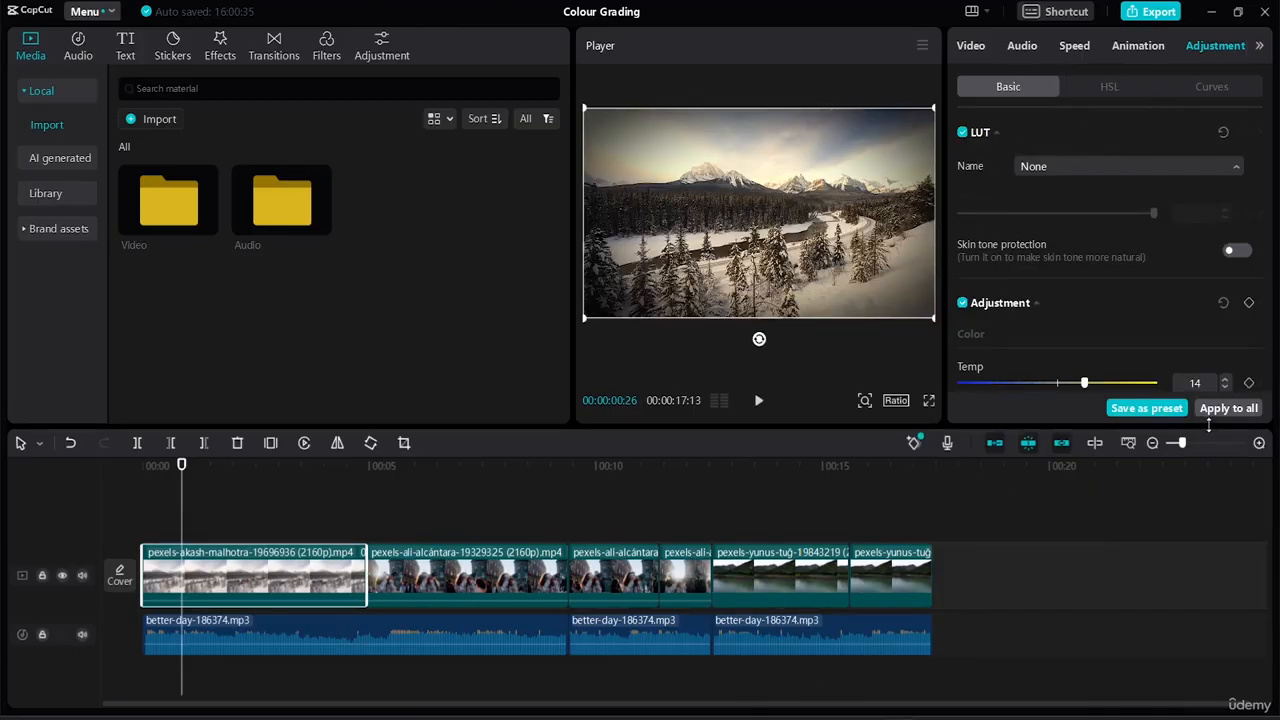
Step: In the HSL adjustments of the snowy mountain clip, shift the red hue slightly upward, lower its saturation and raise its brightness
click(1108, 87)
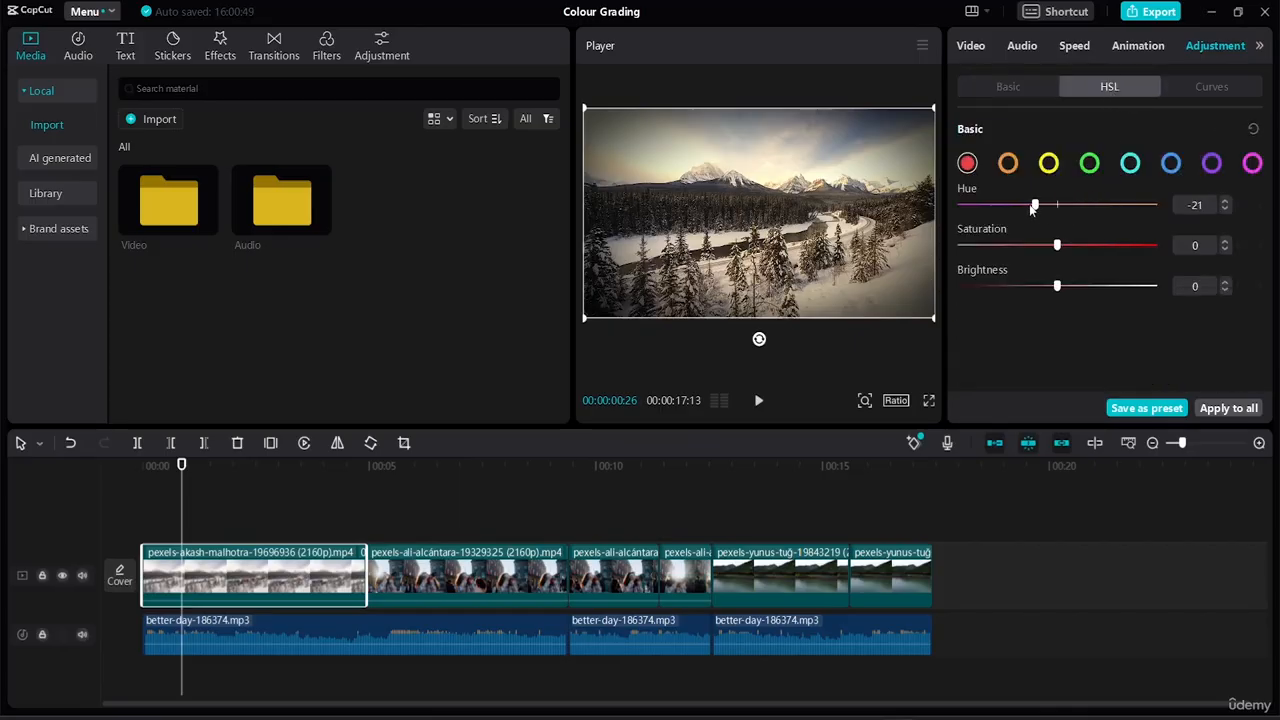
drag(1015, 204, 1067, 205)
drag(1058, 246, 1014, 246)
drag(1058, 286, 1137, 287)
Step: Raise the upper part of the Brightness (Luma) curve with a new point and apply the adjustments to all clips
click(1200, 87)
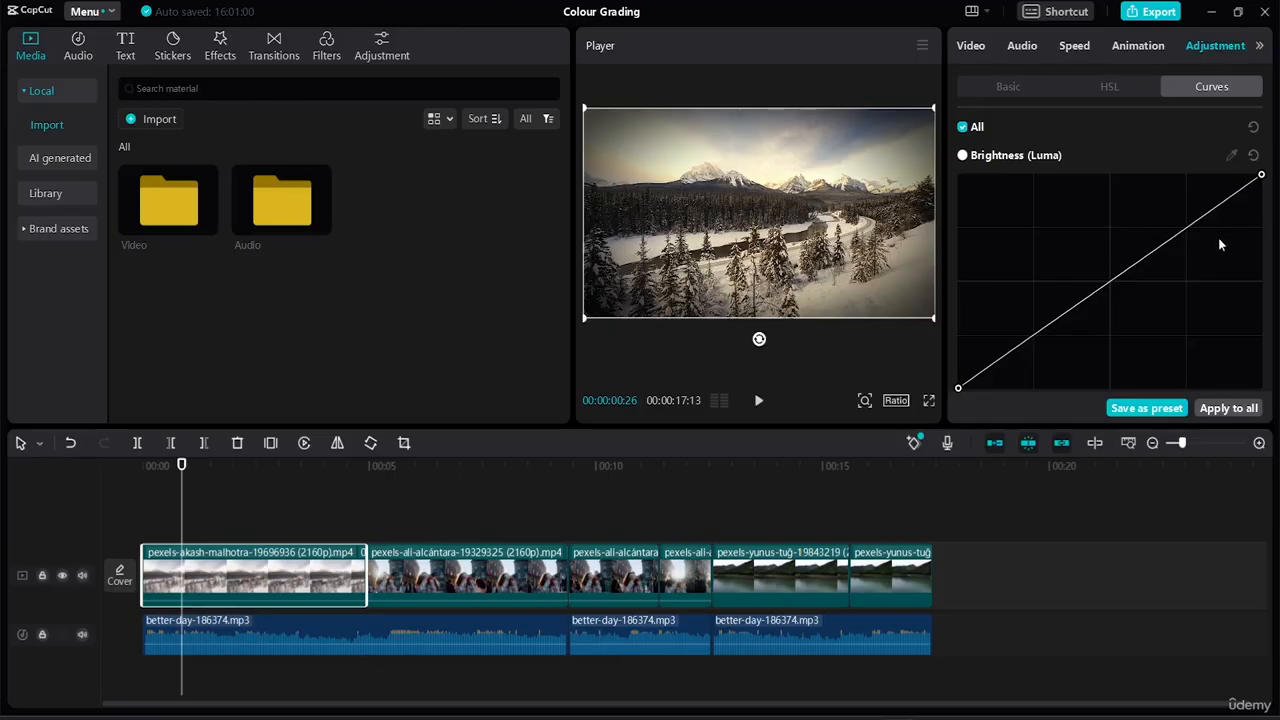
click(1193, 216)
drag(1193, 216, 1167, 201)
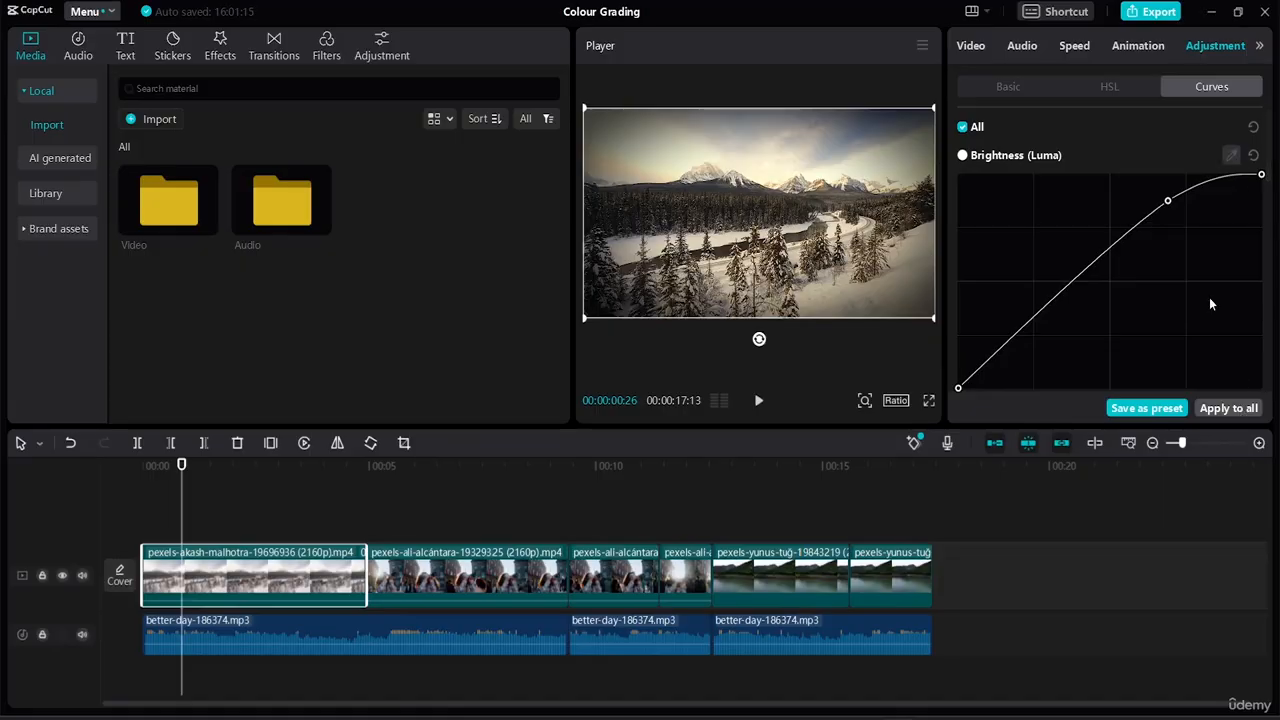
click(1239, 416)
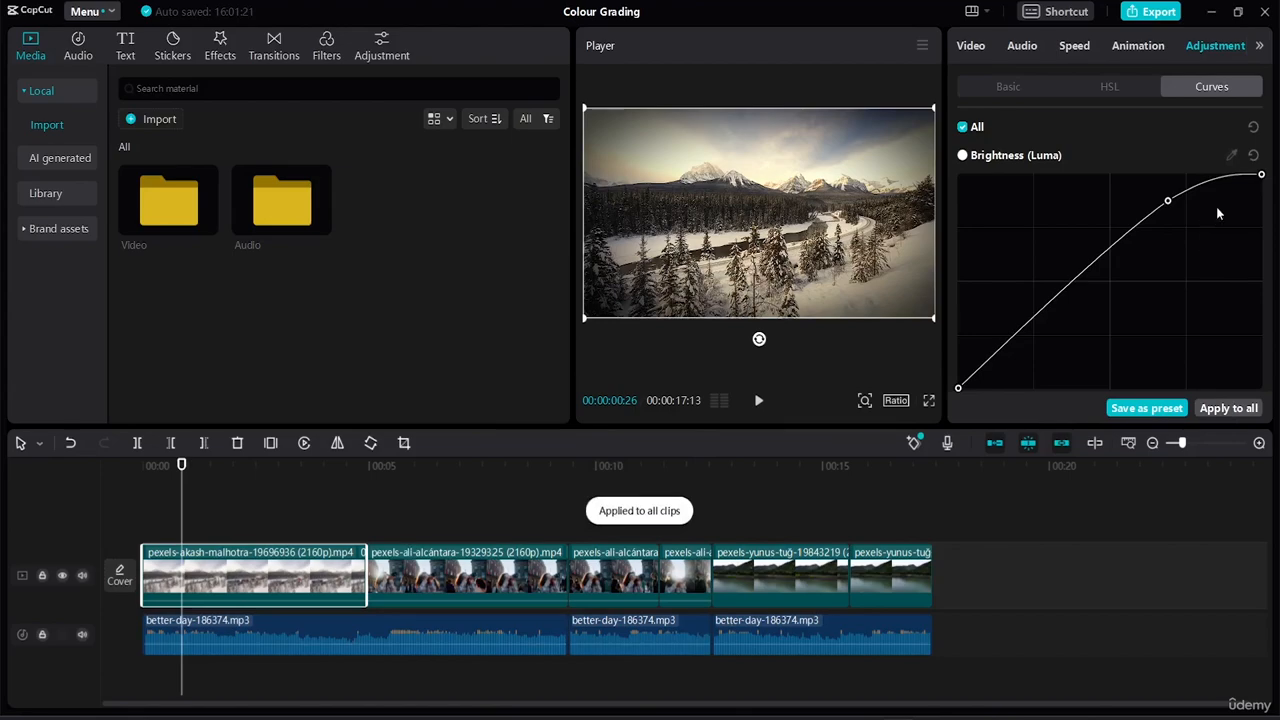
Step: Play the timeline from its beginning to check the grade across all clips, and return the playhead to the start
click(1110, 89)
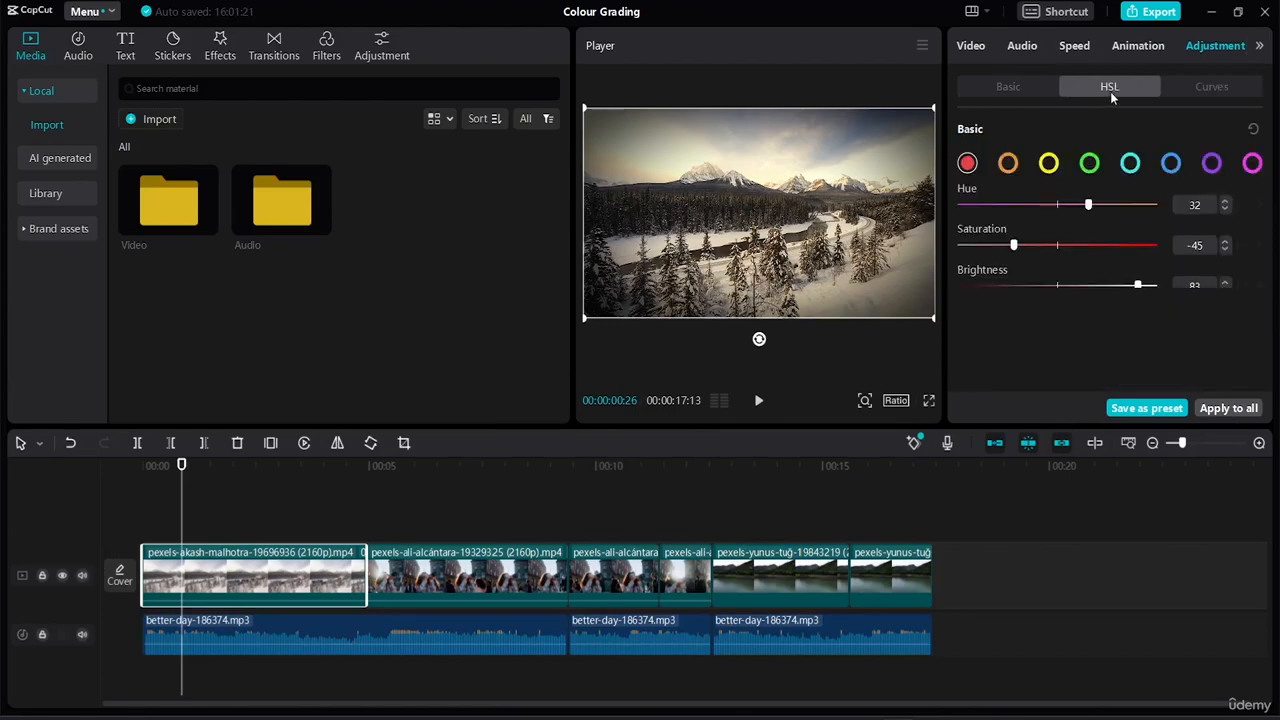
click(1022, 88)
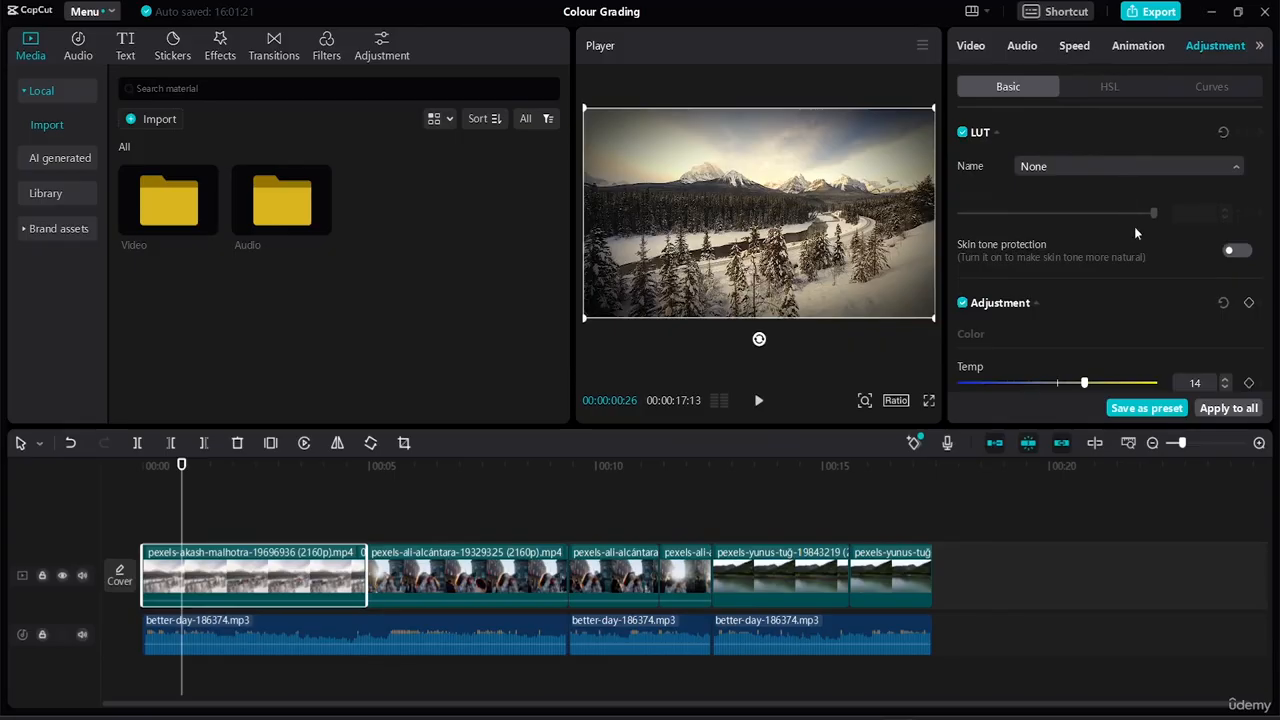
click(481, 501)
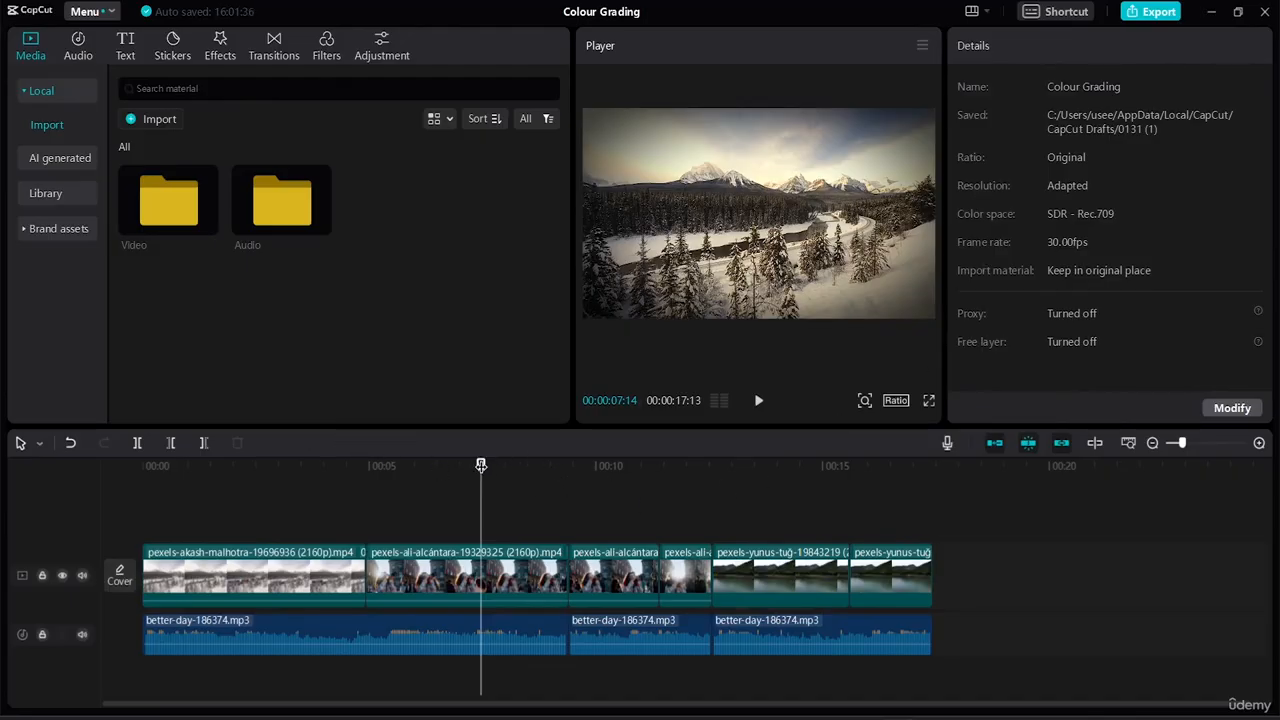
drag(482, 468, 145, 401)
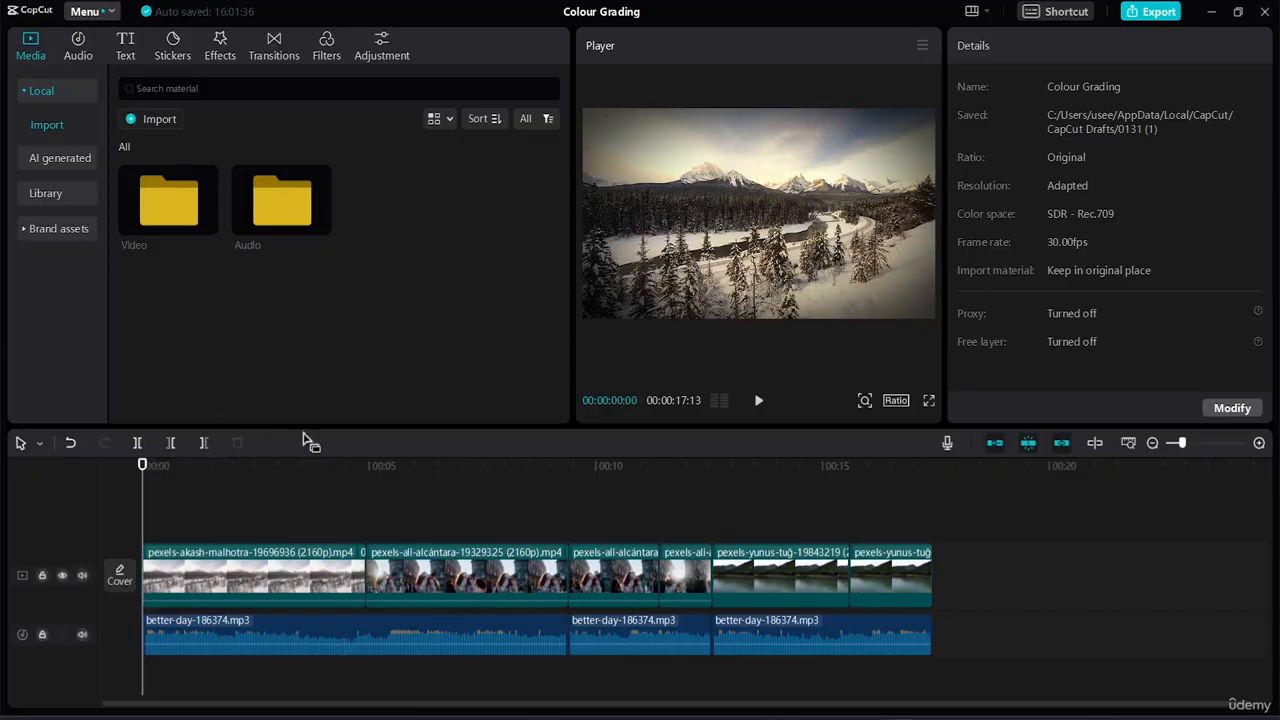
click(758, 402)
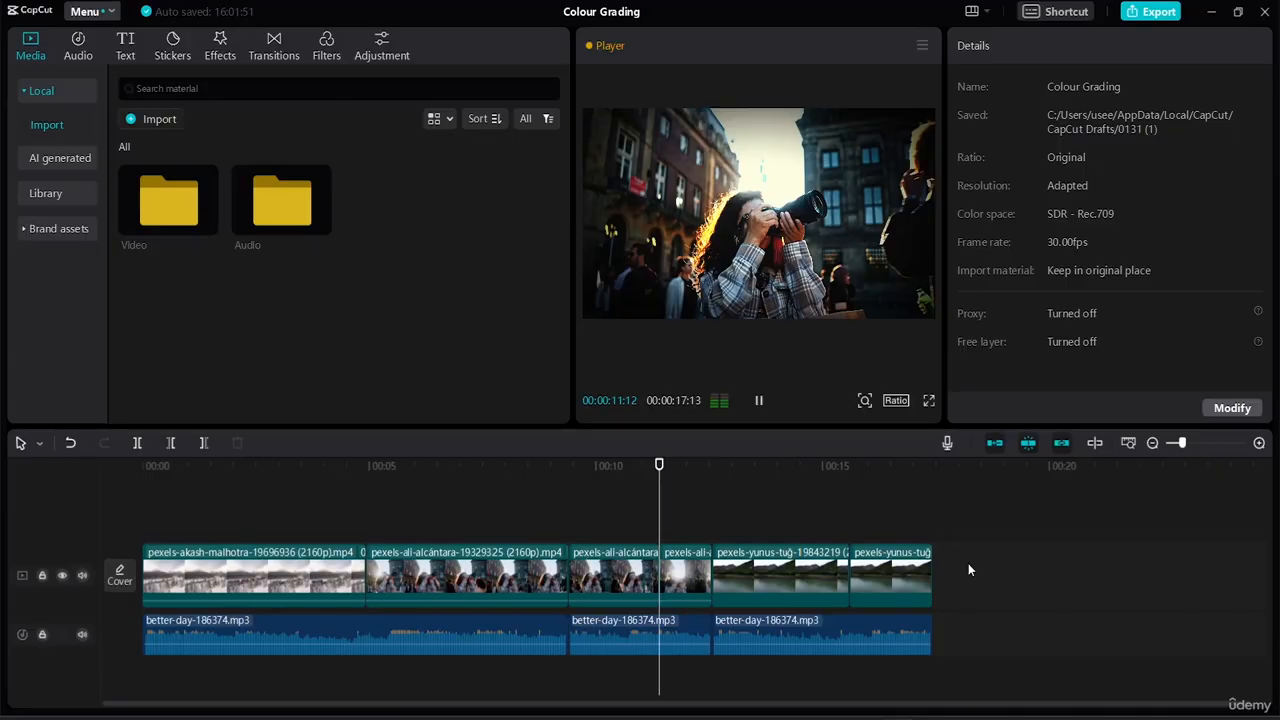
click(759, 403)
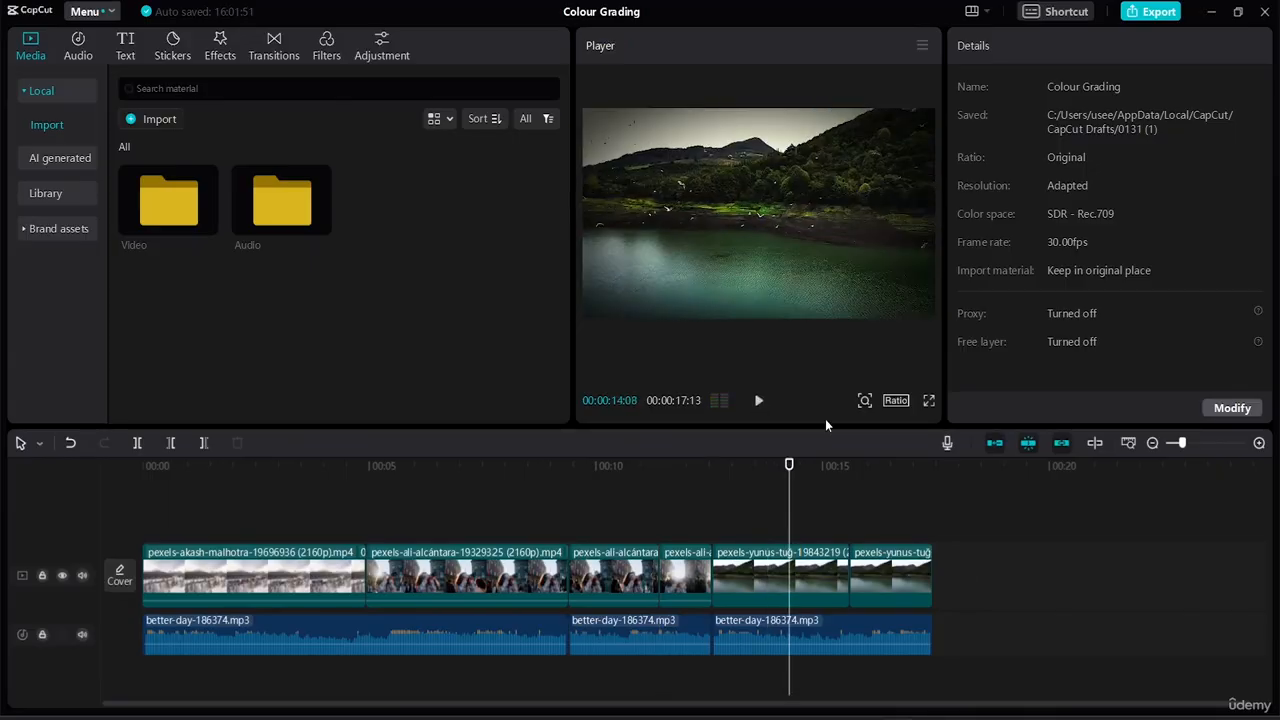
click(759, 403)
click(758, 402)
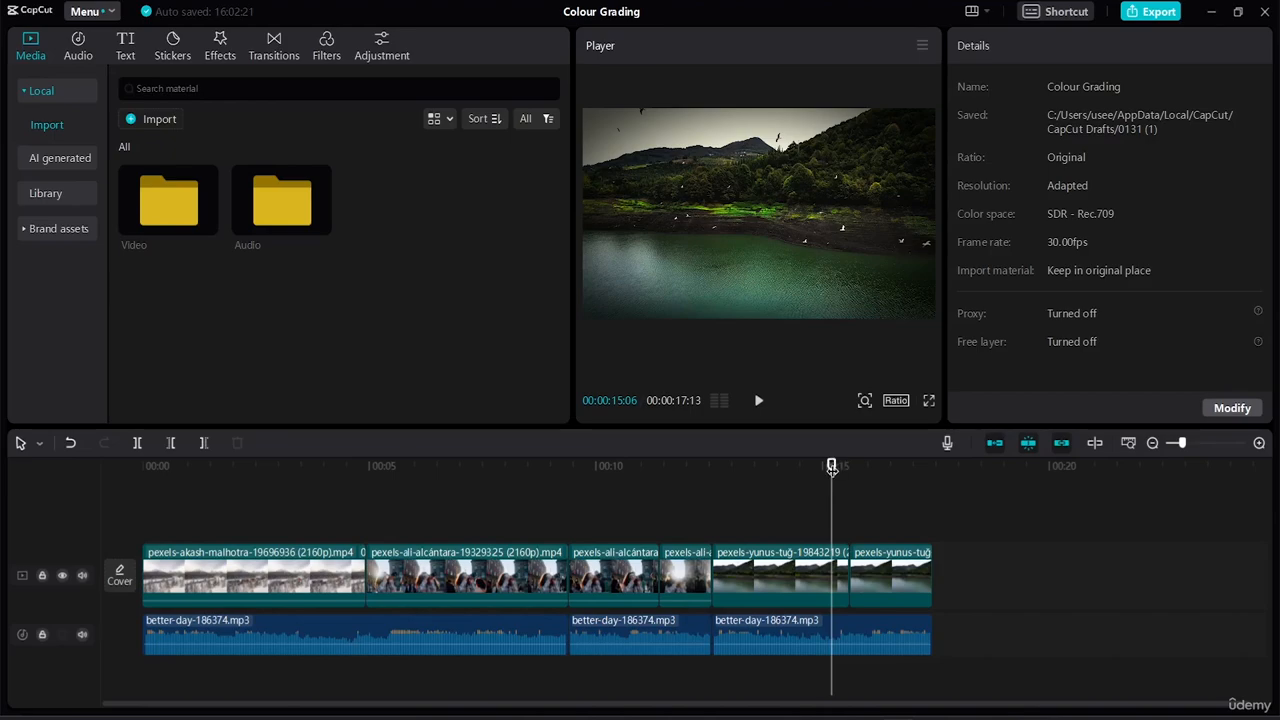
drag(830, 470, 382, 466)
click(143, 464)
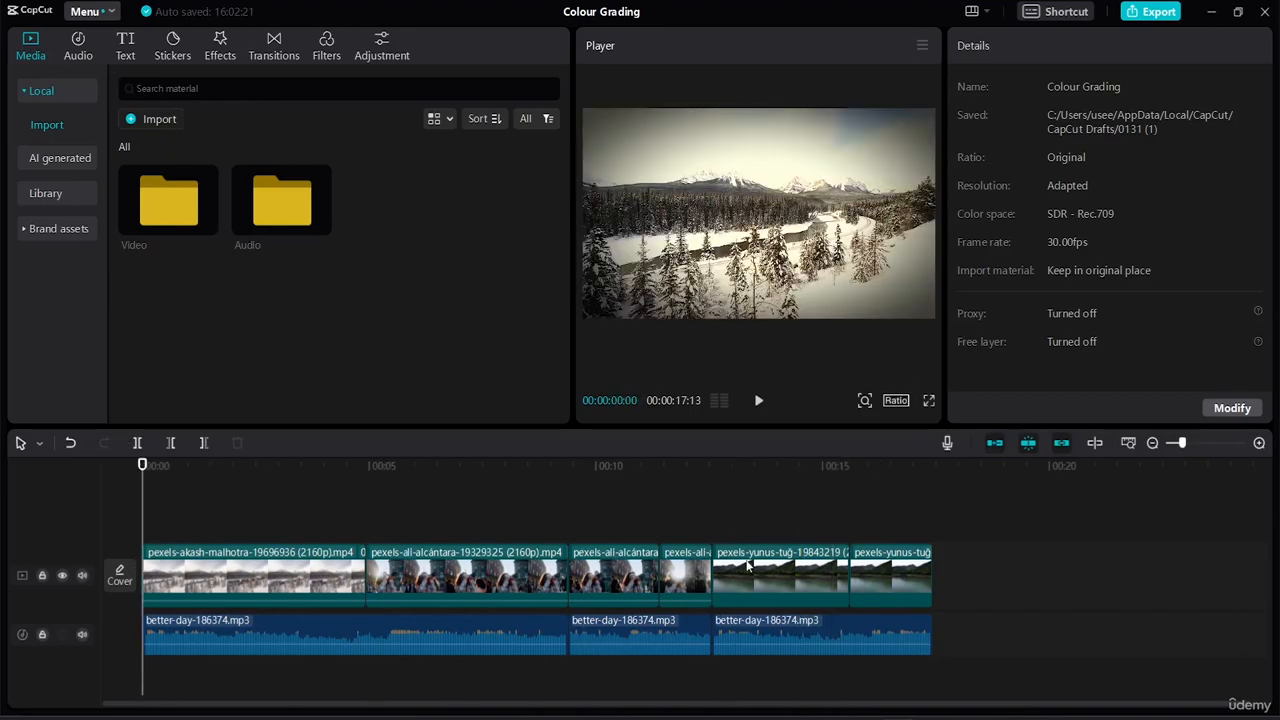
Step: Open the saved adjustment presets and download brand_filters_2 and brand_filters_1
click(382, 45)
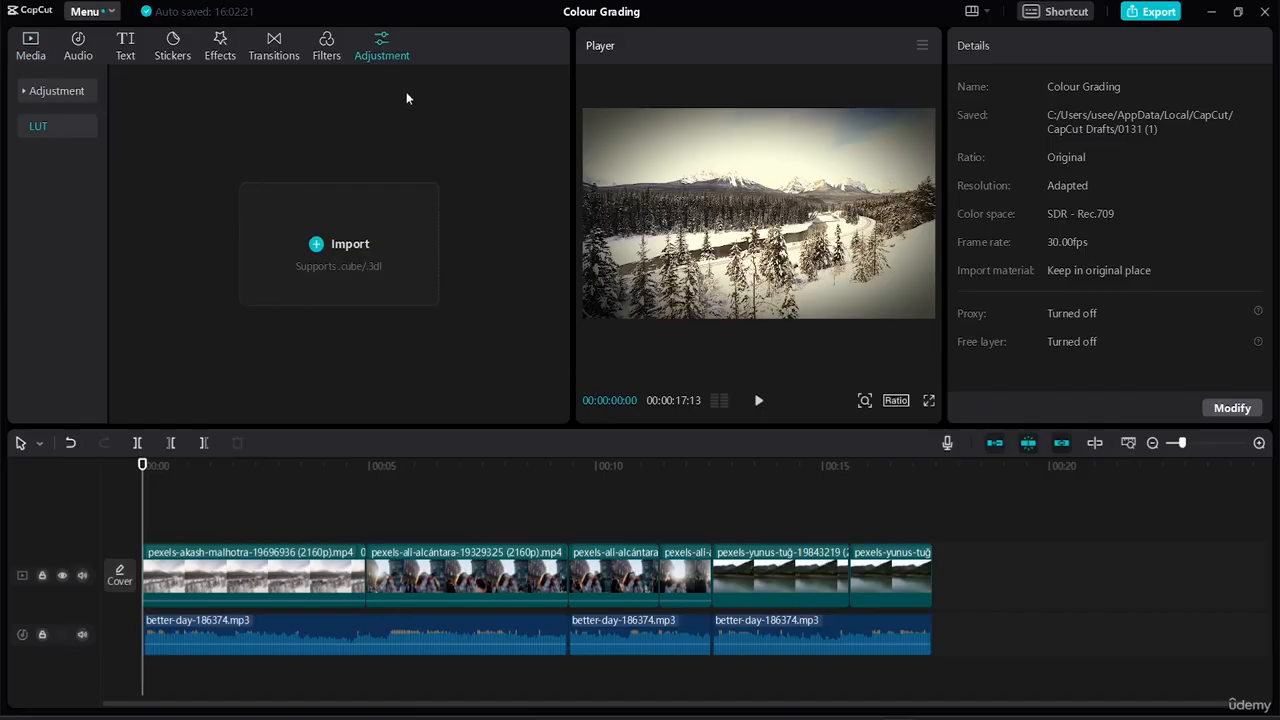
click(77, 94)
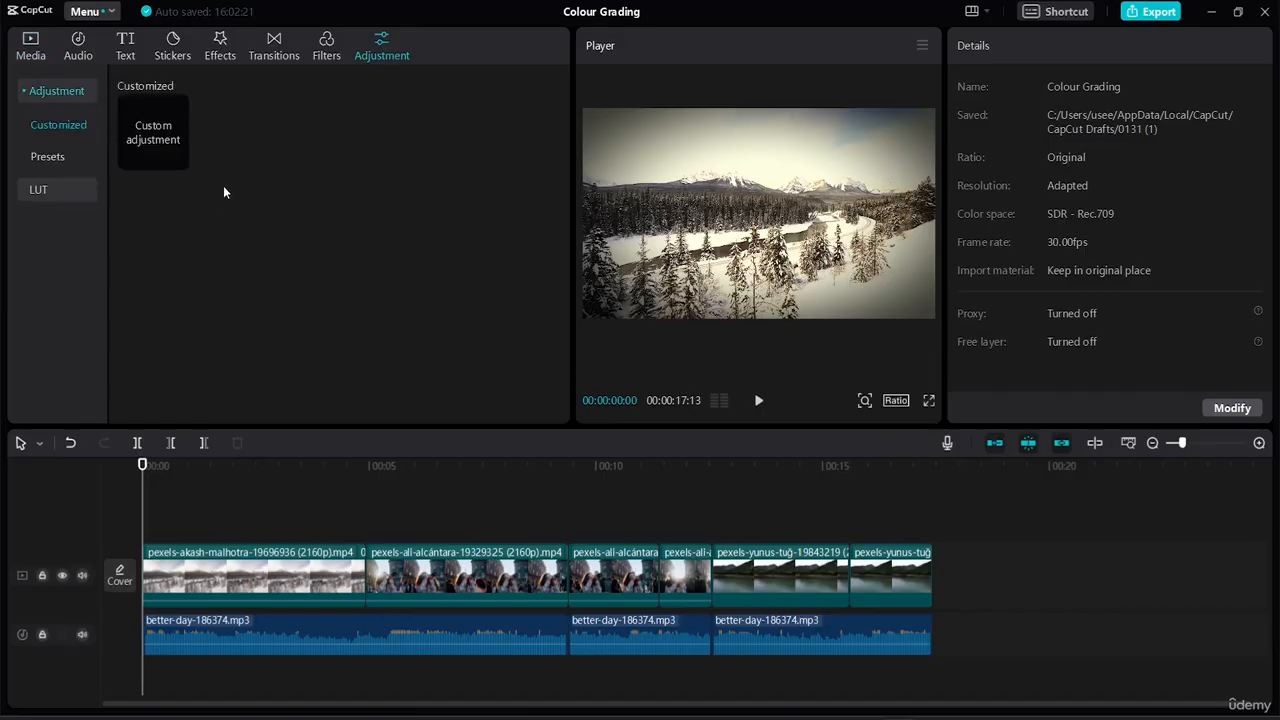
click(57, 160)
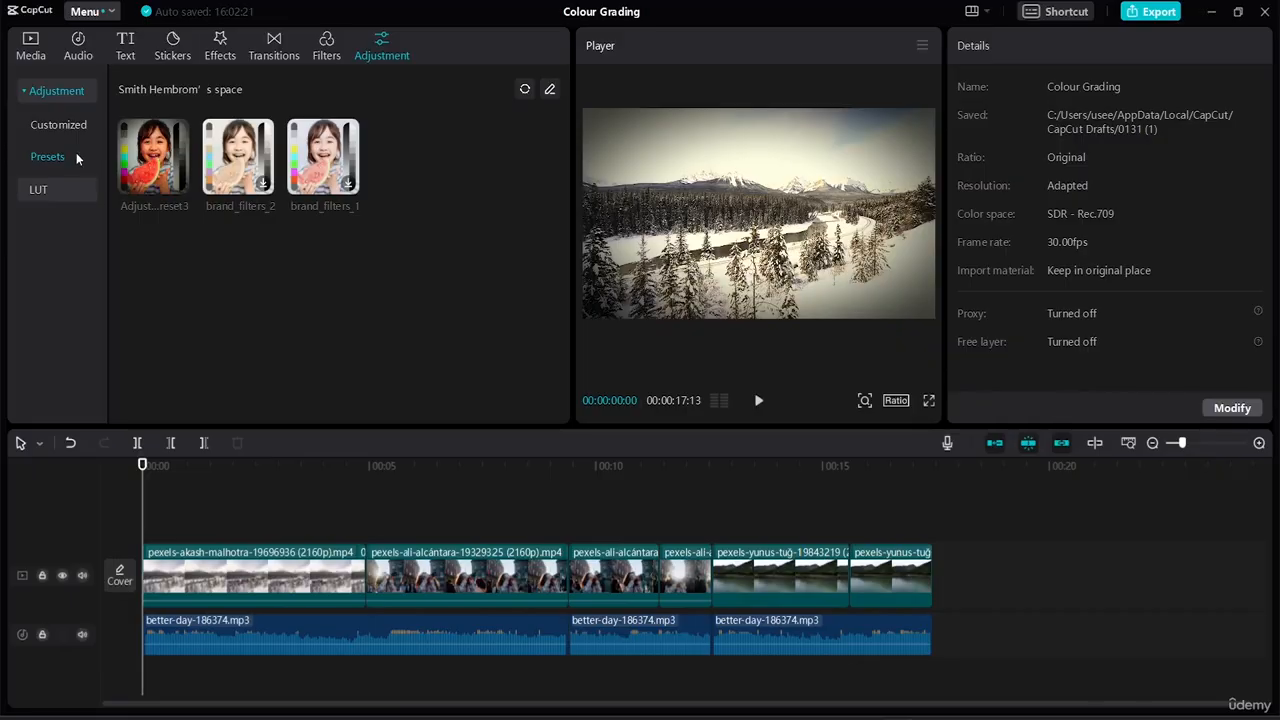
click(263, 184)
click(348, 184)
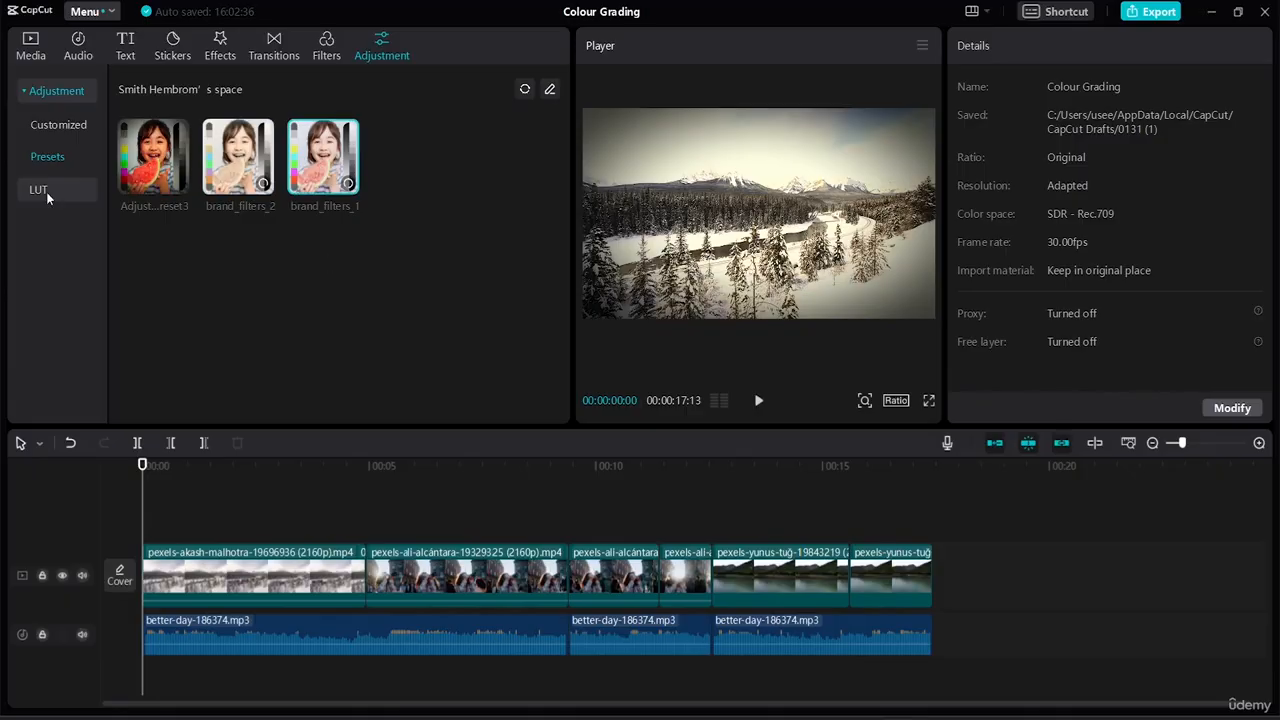
Step: Add a custom adjustment layer above the snowy mountain clip, starting about one second into the timeline
click(78, 90)
click(79, 91)
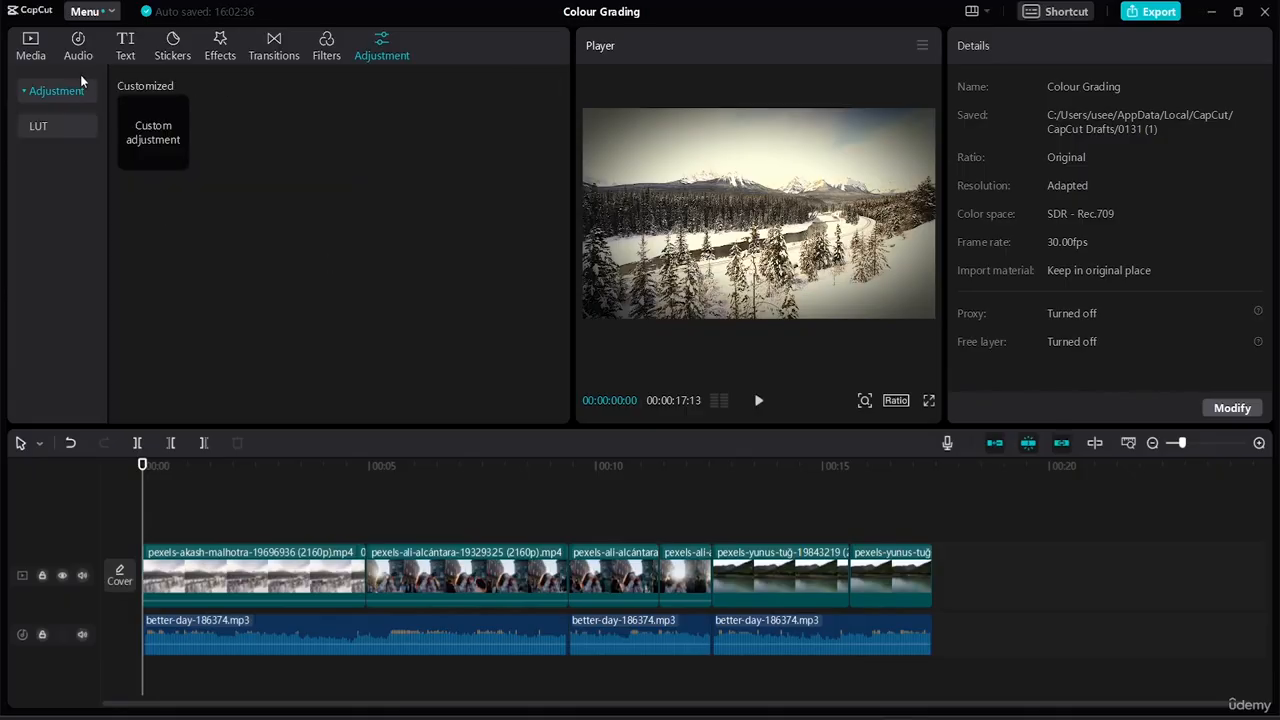
click(162, 150)
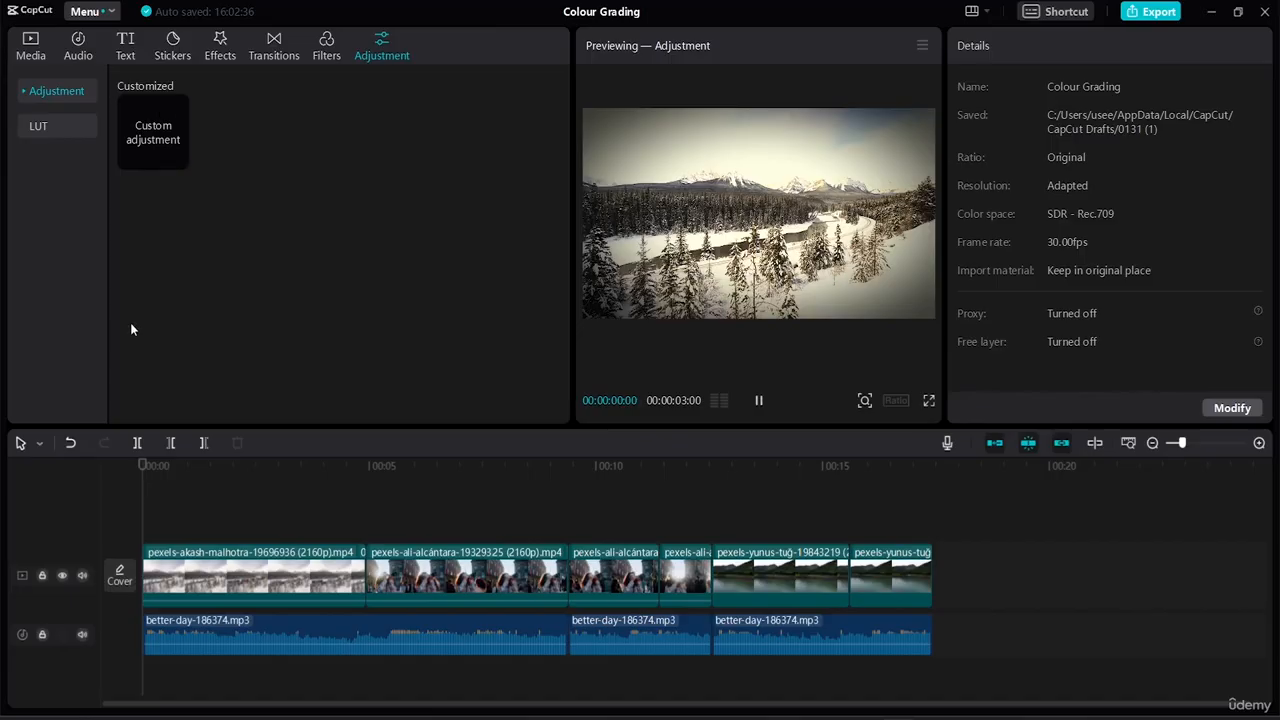
mouse_move(171, 140)
drag(160, 133, 180, 527)
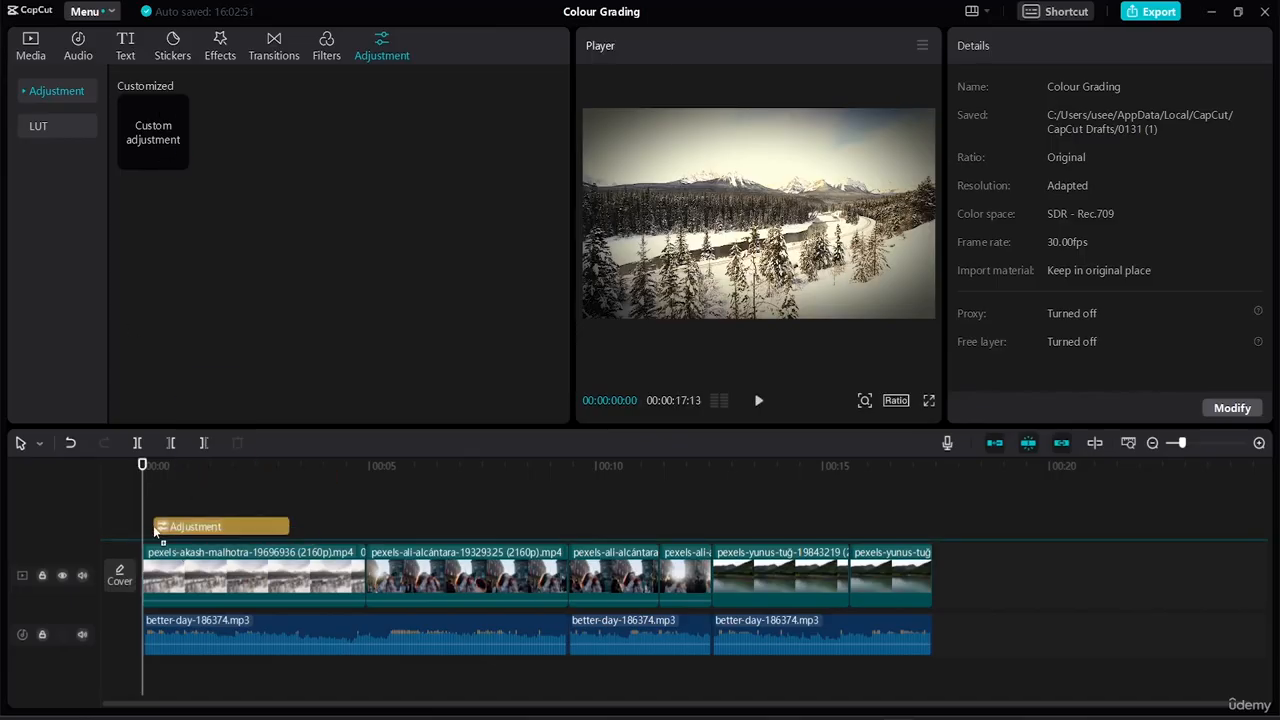
click(222, 527)
drag(252, 532, 300, 535)
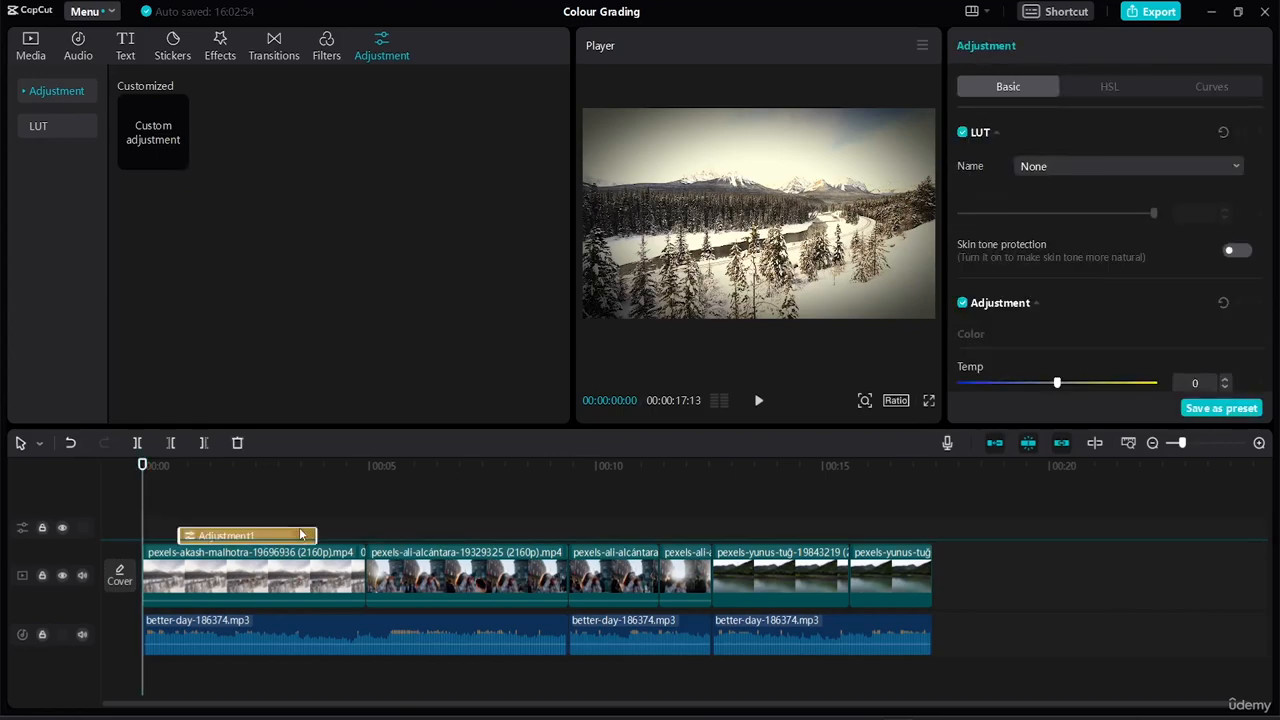
drag(300, 535, 309, 527)
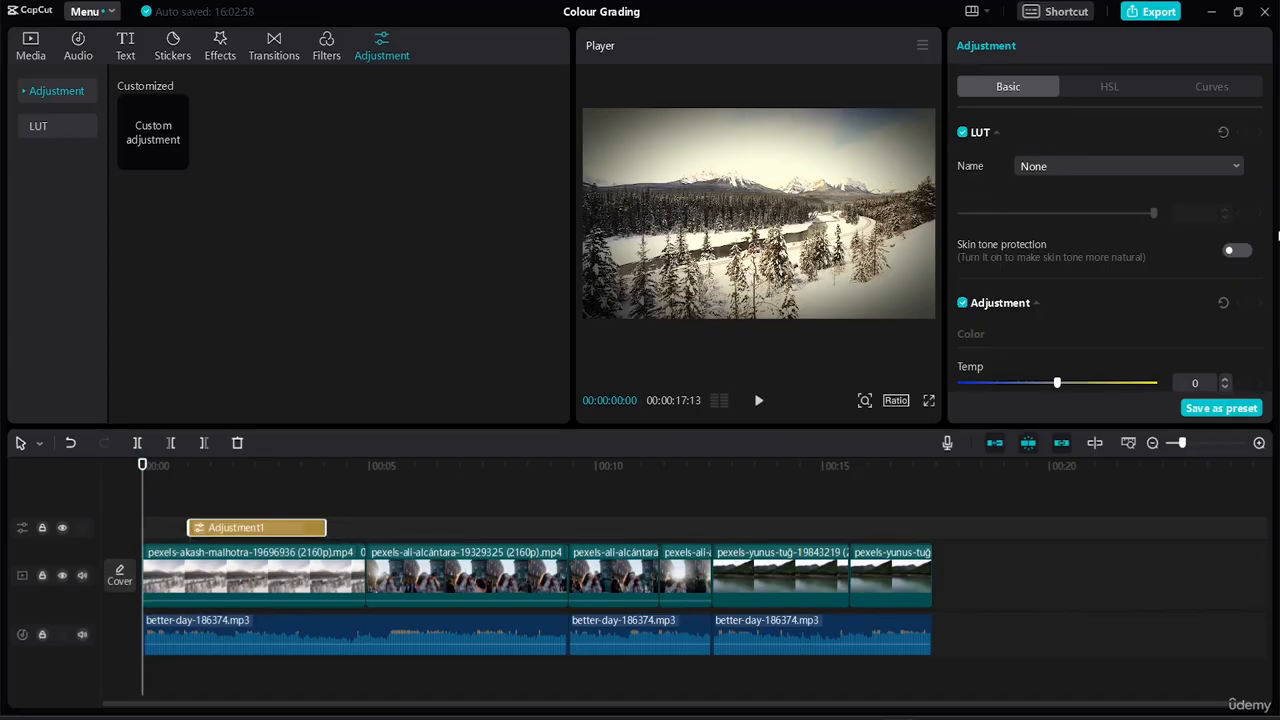
Step: Set the adjustment layer's Temp to -50, Hue to 34 and Saturation to -34, previewing a frame underneath it
scroll(1268, 180, down, 3)
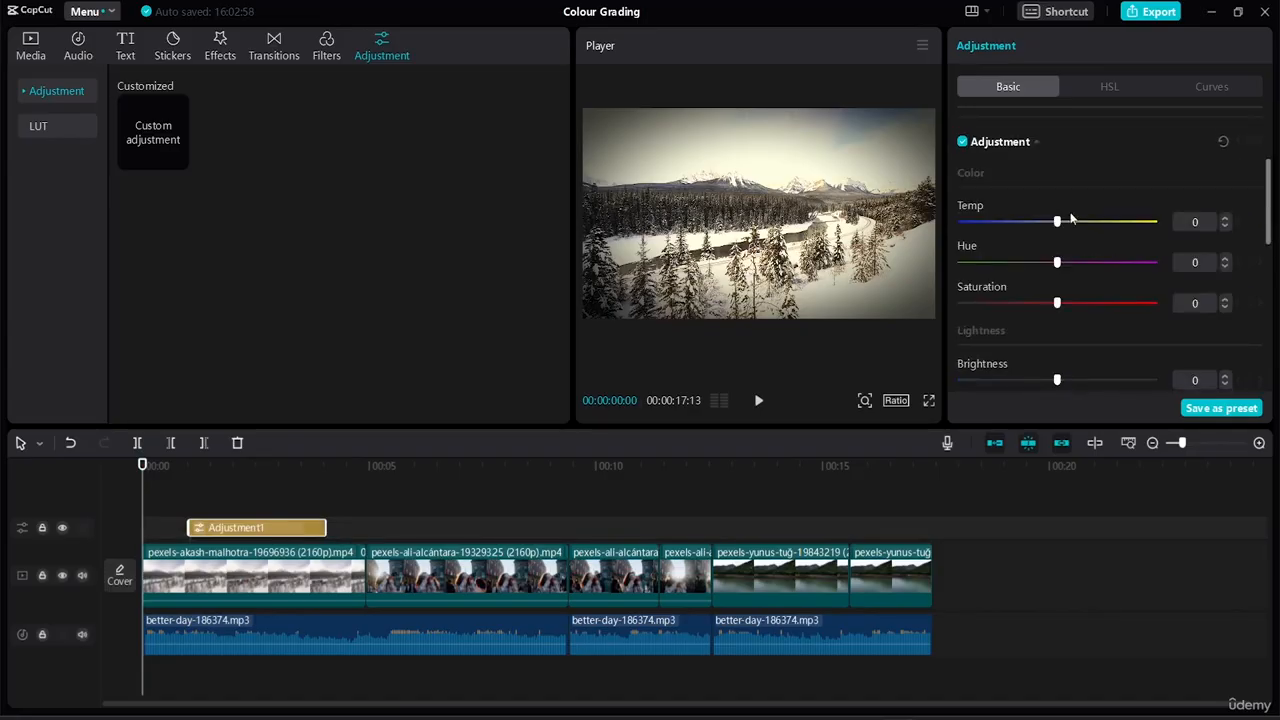
drag(1058, 222, 1004, 228)
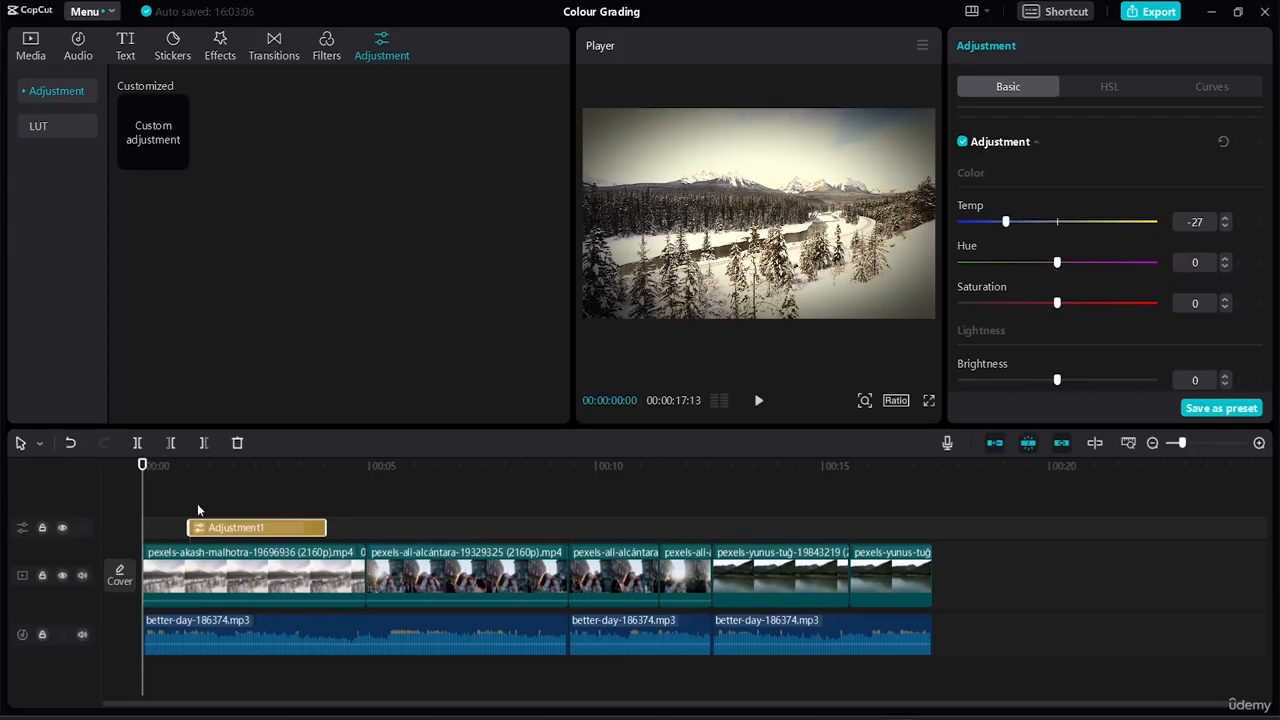
drag(143, 466, 181, 466)
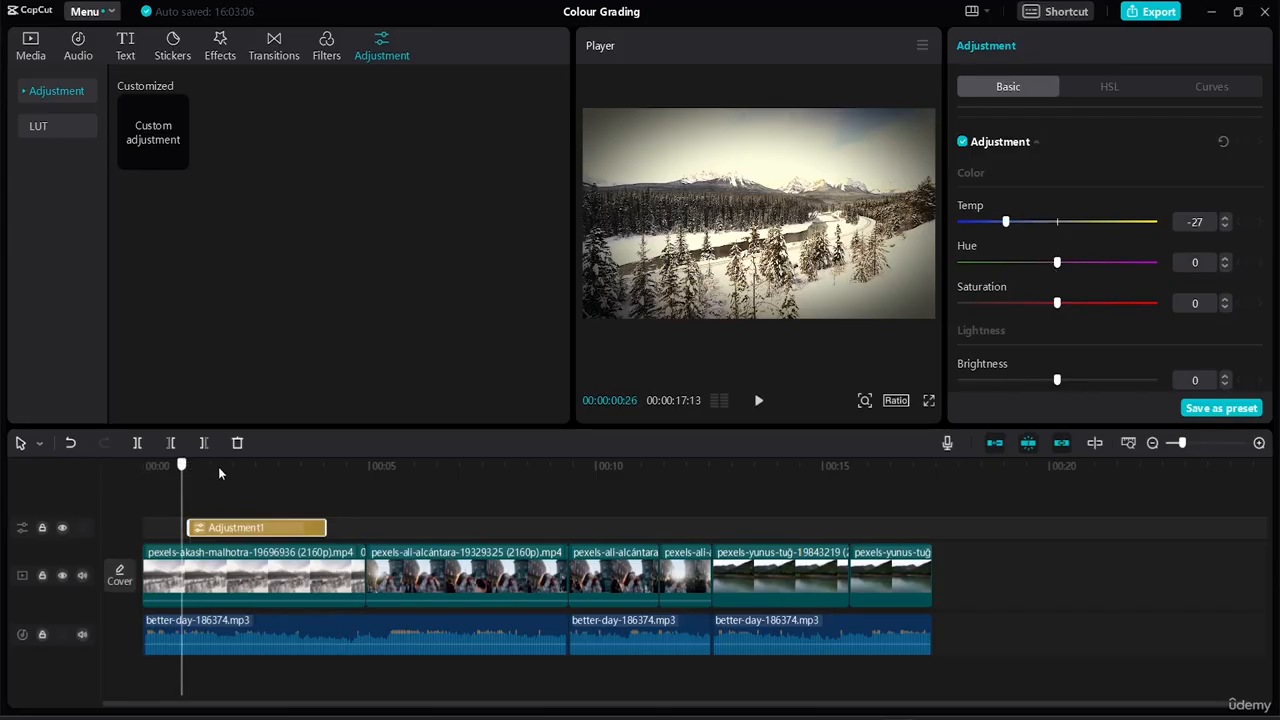
click(220, 473)
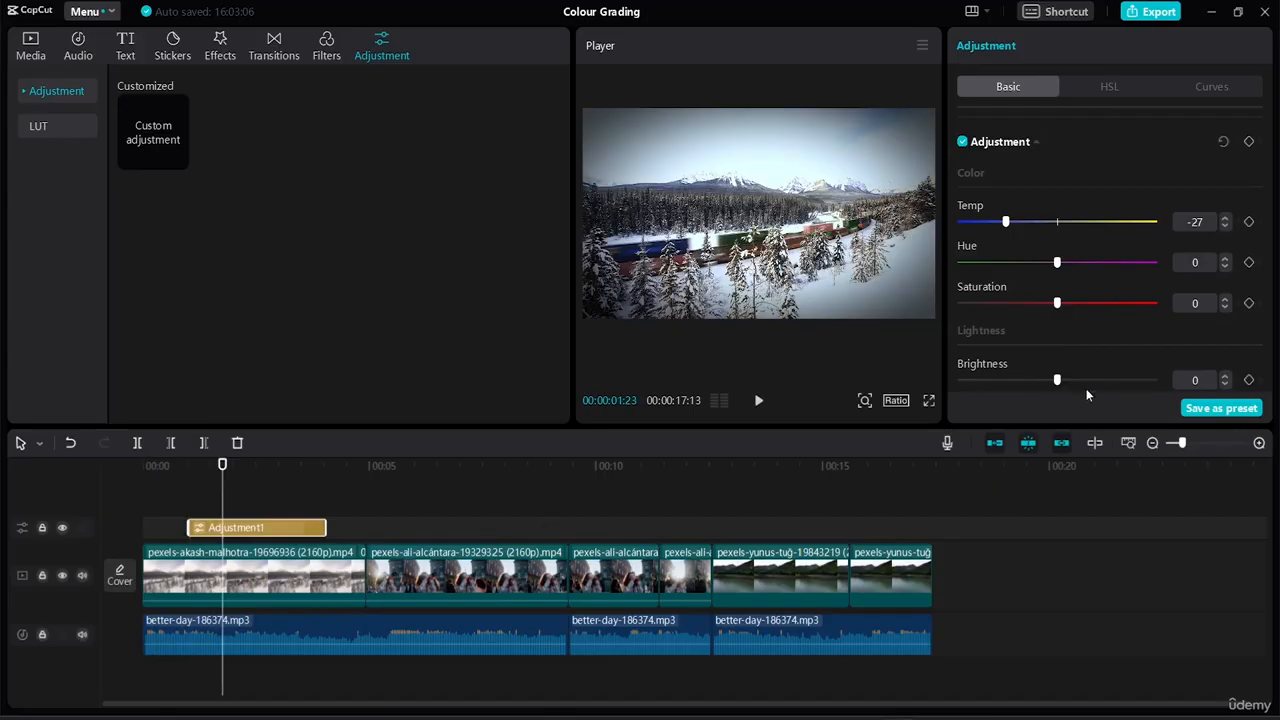
drag(1006, 222, 961, 222)
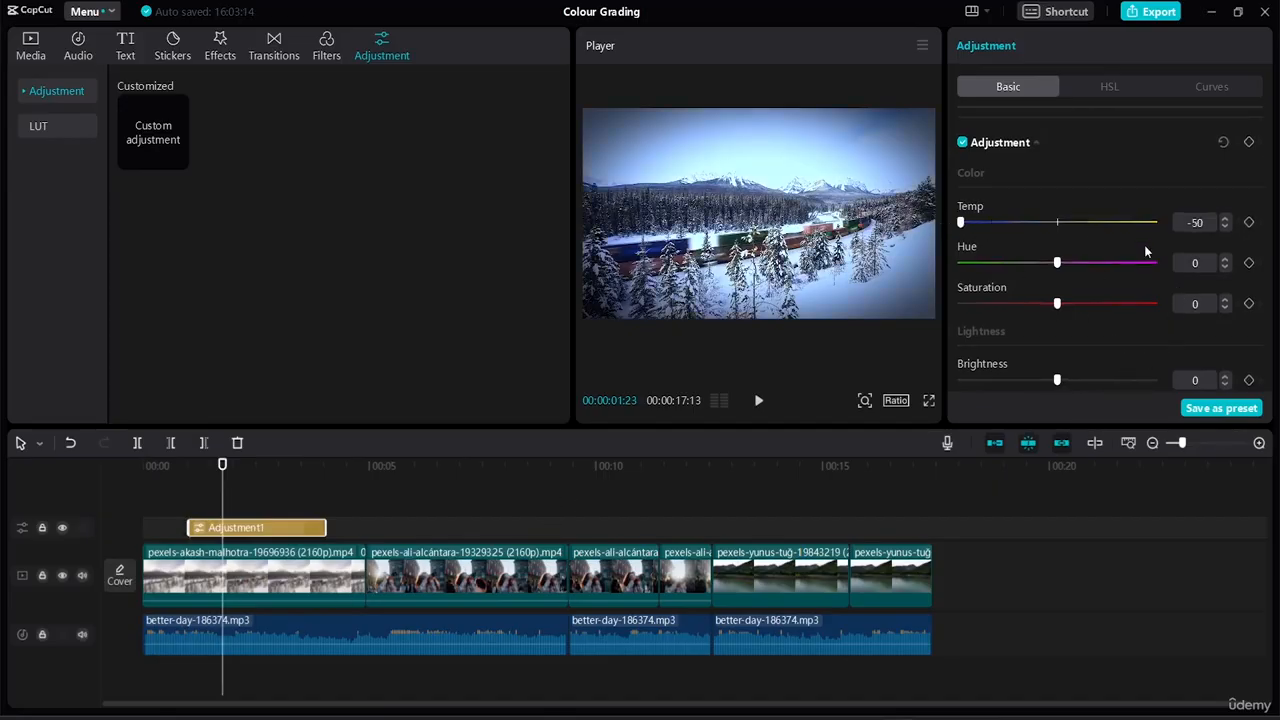
drag(1060, 264, 1123, 266)
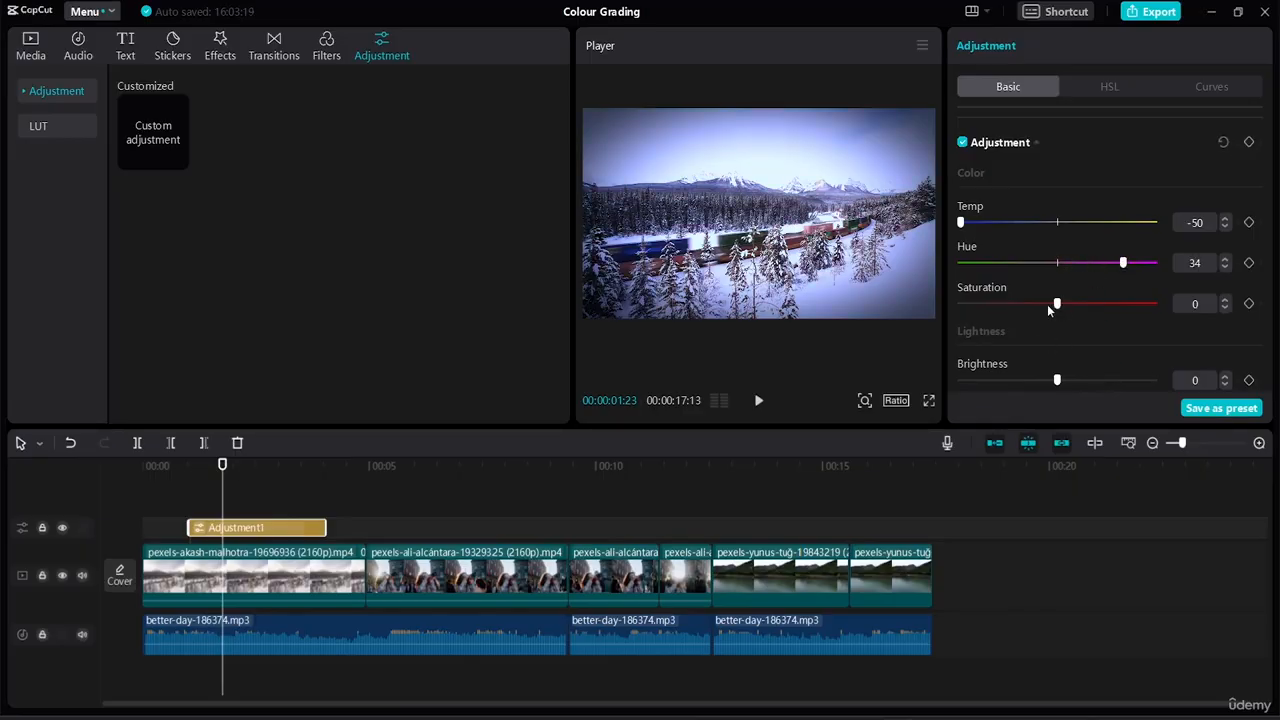
drag(1057, 304, 995, 304)
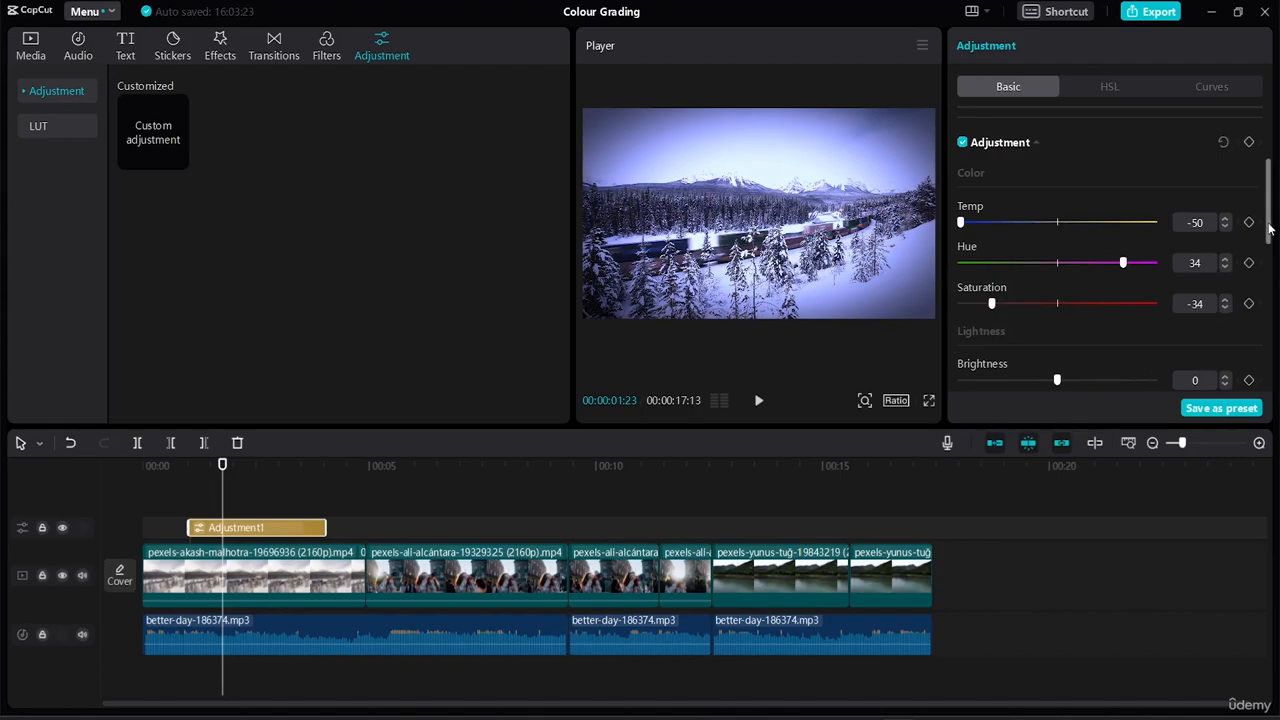
Step: Set the adjustment layer's Vignette to -20 and Fade to 31
drag(1272, 229, 1276, 428)
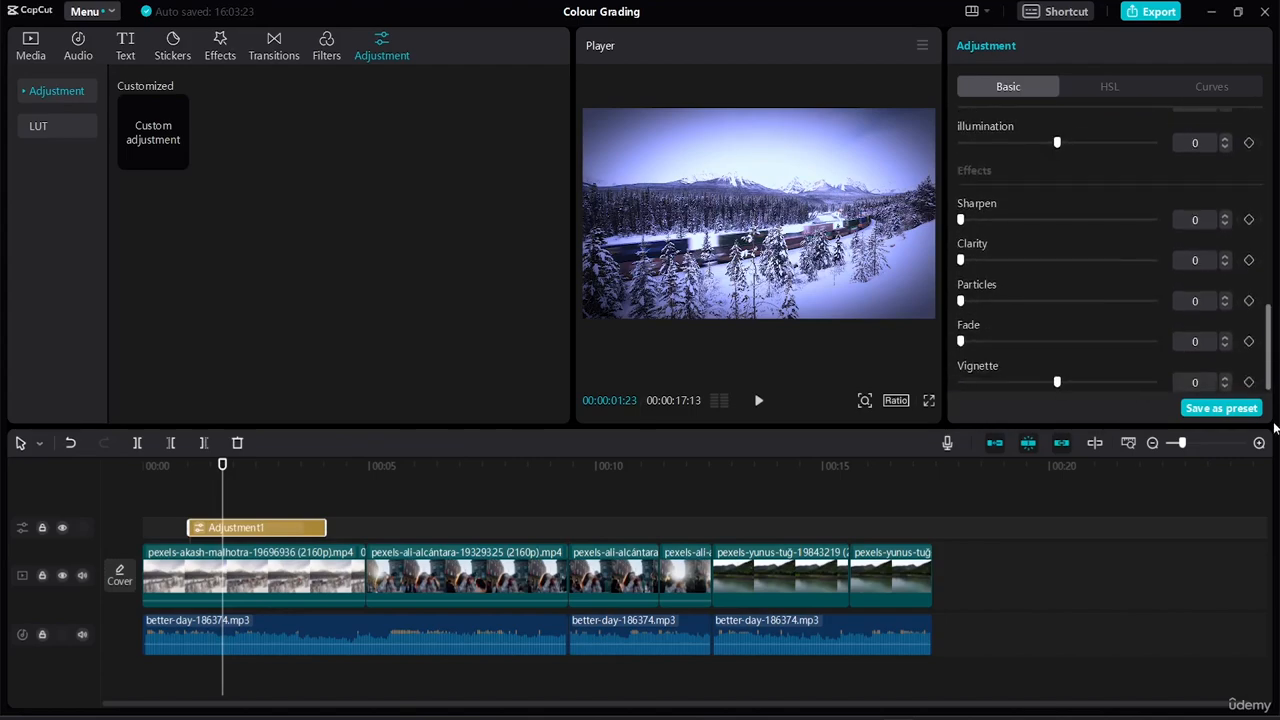
drag(1060, 385, 1014, 391)
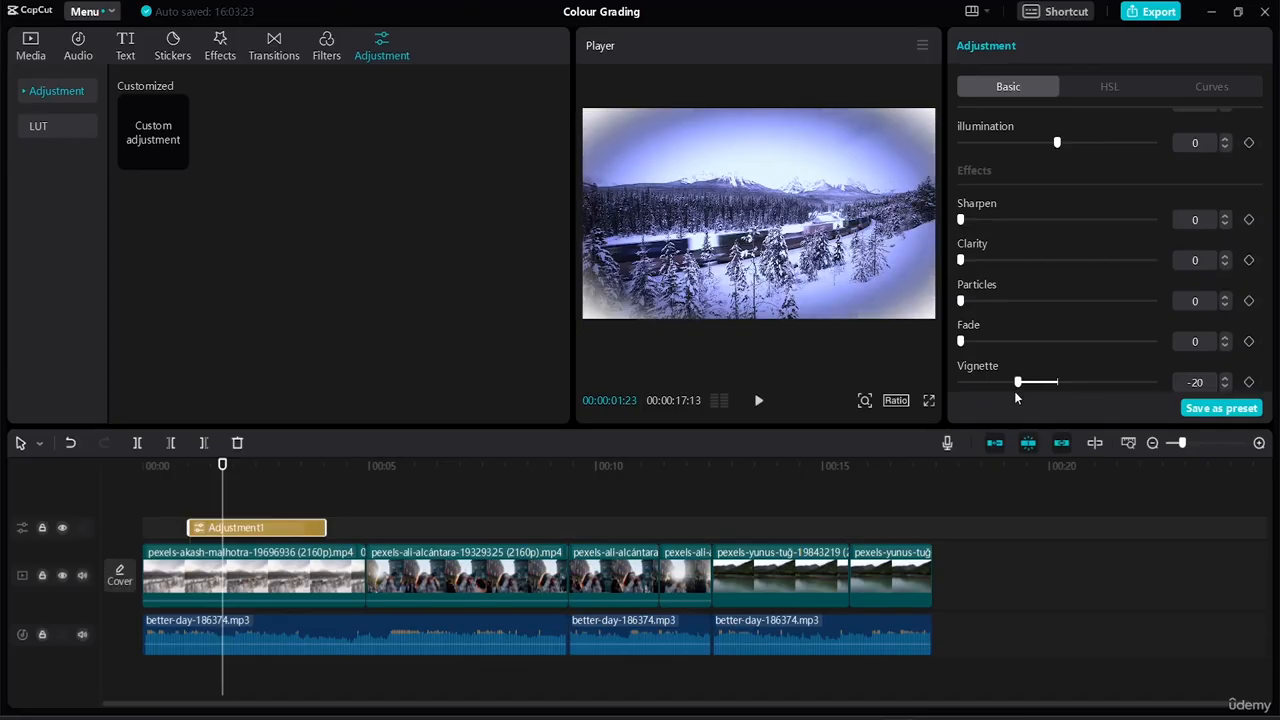
drag(960, 344, 1020, 342)
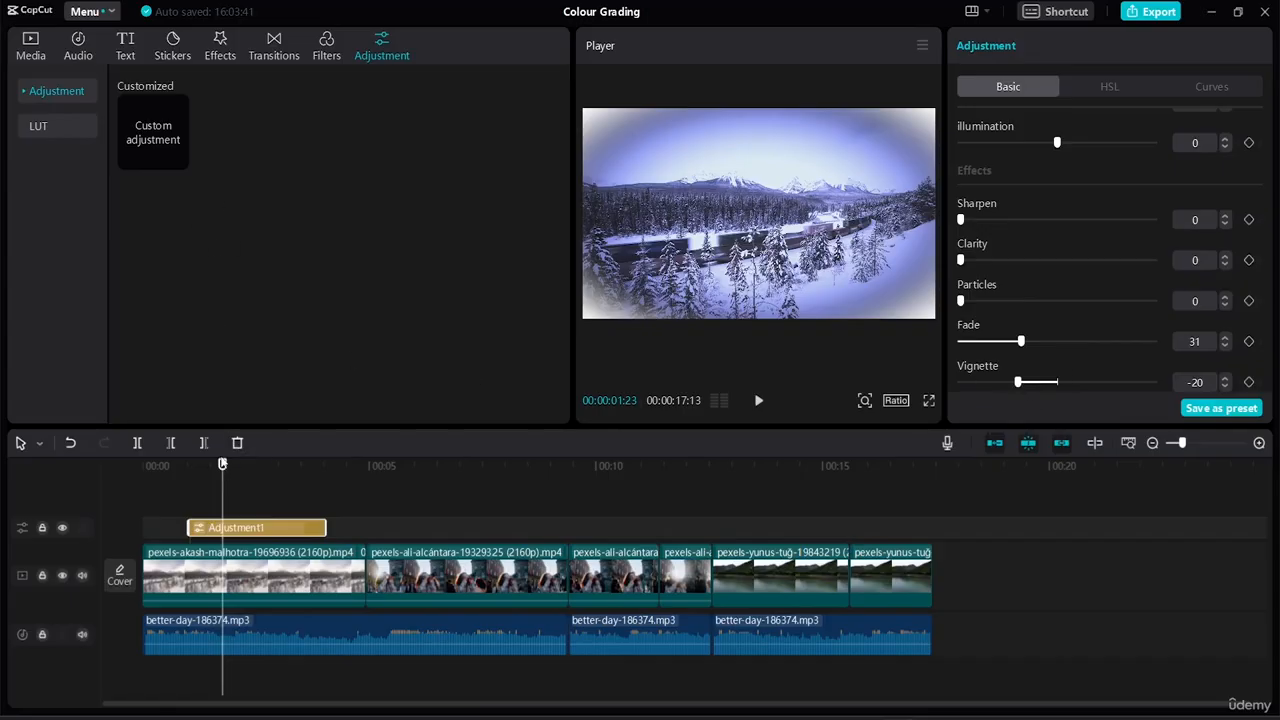
Step: Play and scrub through the snowy mountain clip to compare the footage inside and outside the adjustment layer
drag(222, 466, 98, 440)
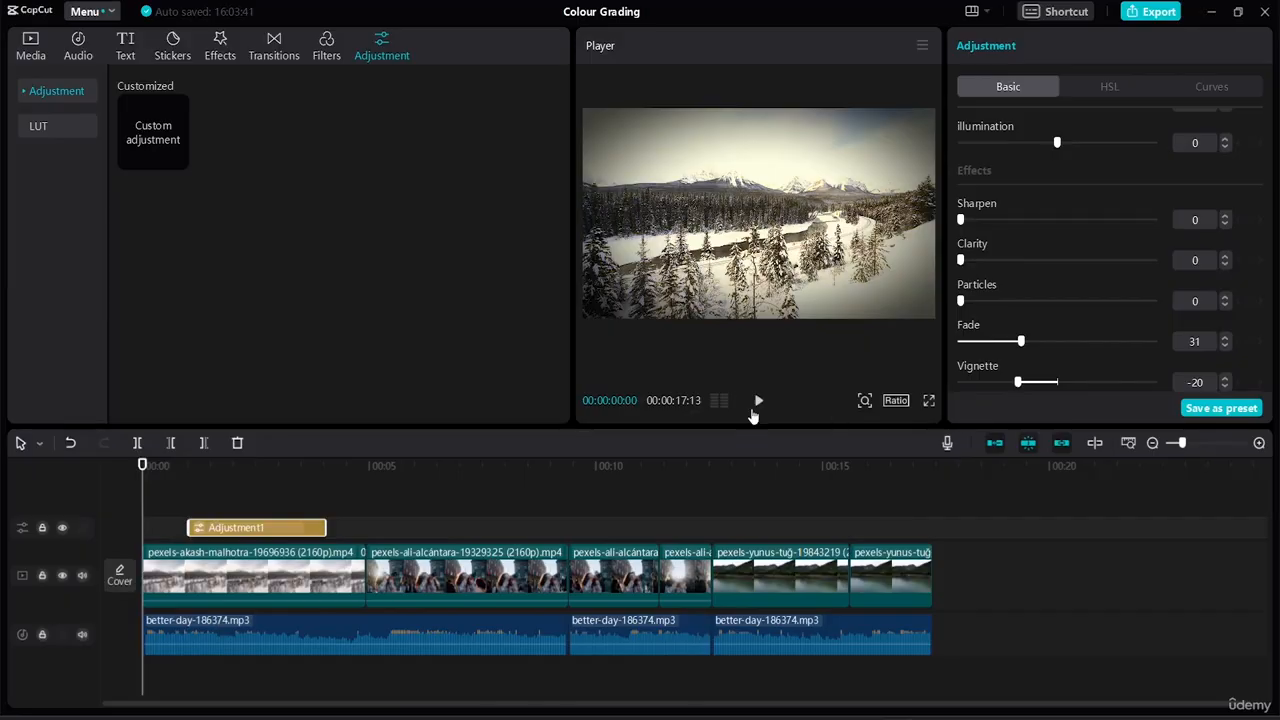
click(758, 401)
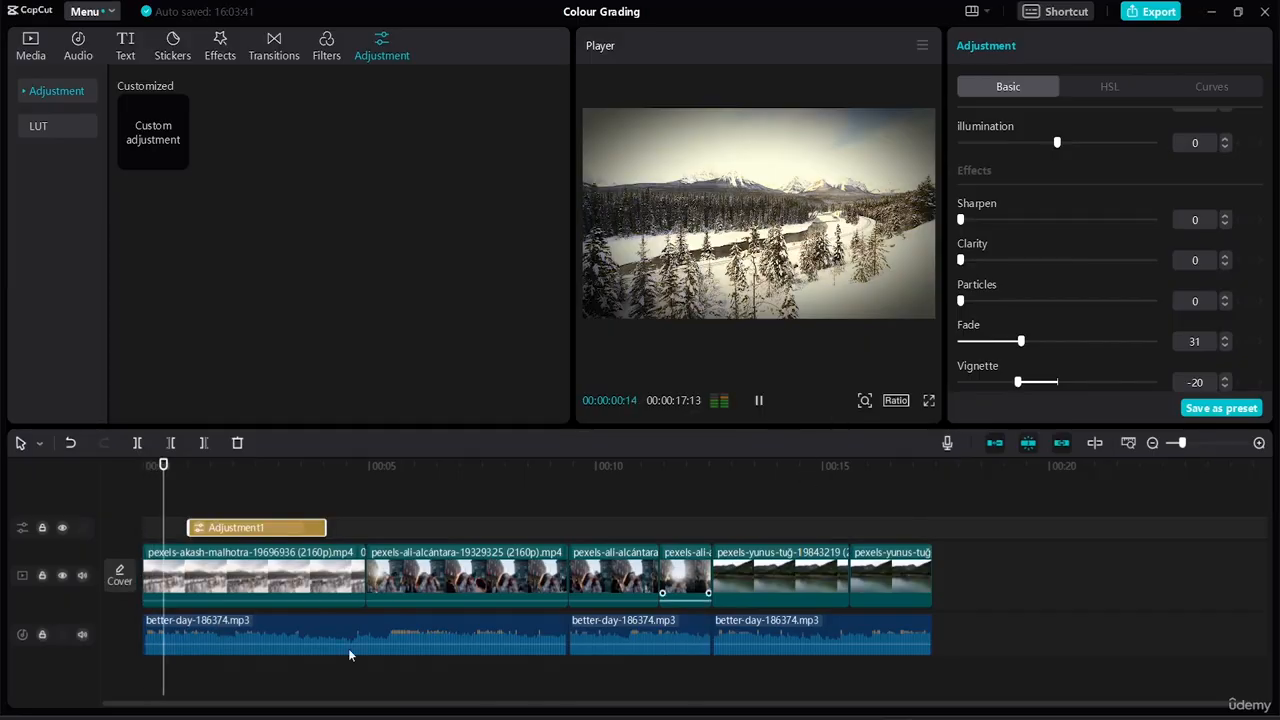
key(space)
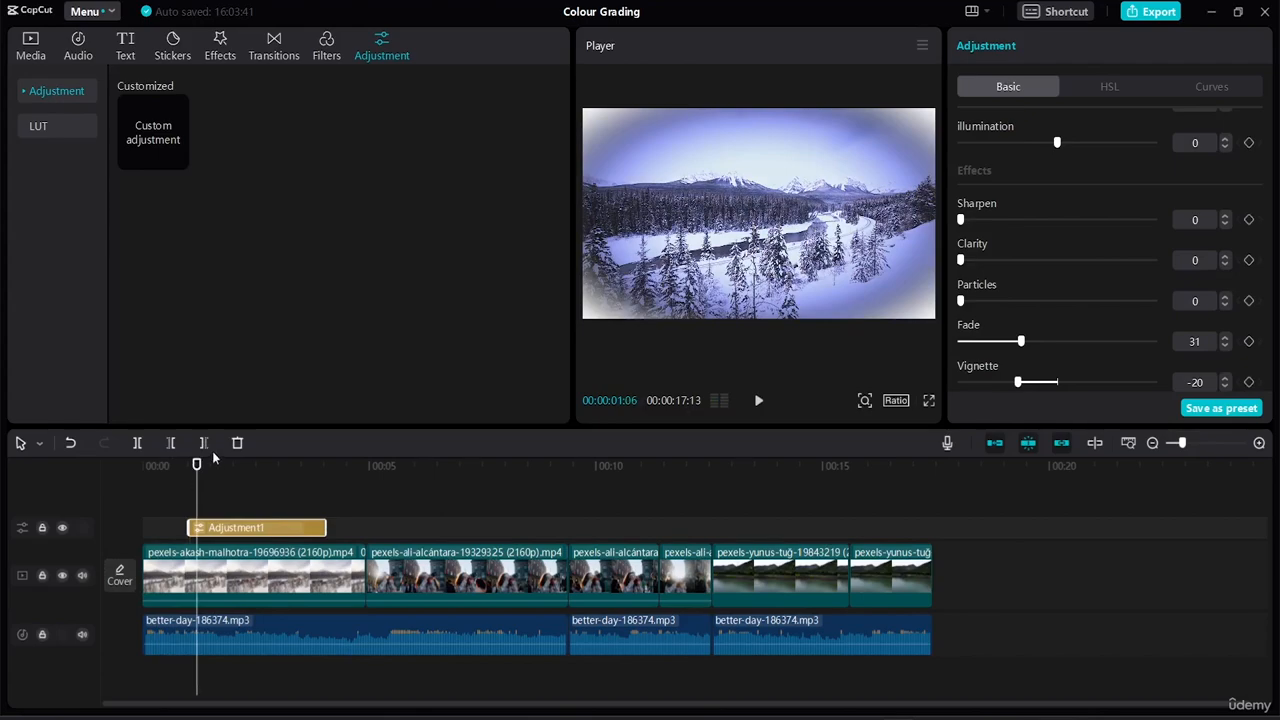
drag(197, 470, 325, 537)
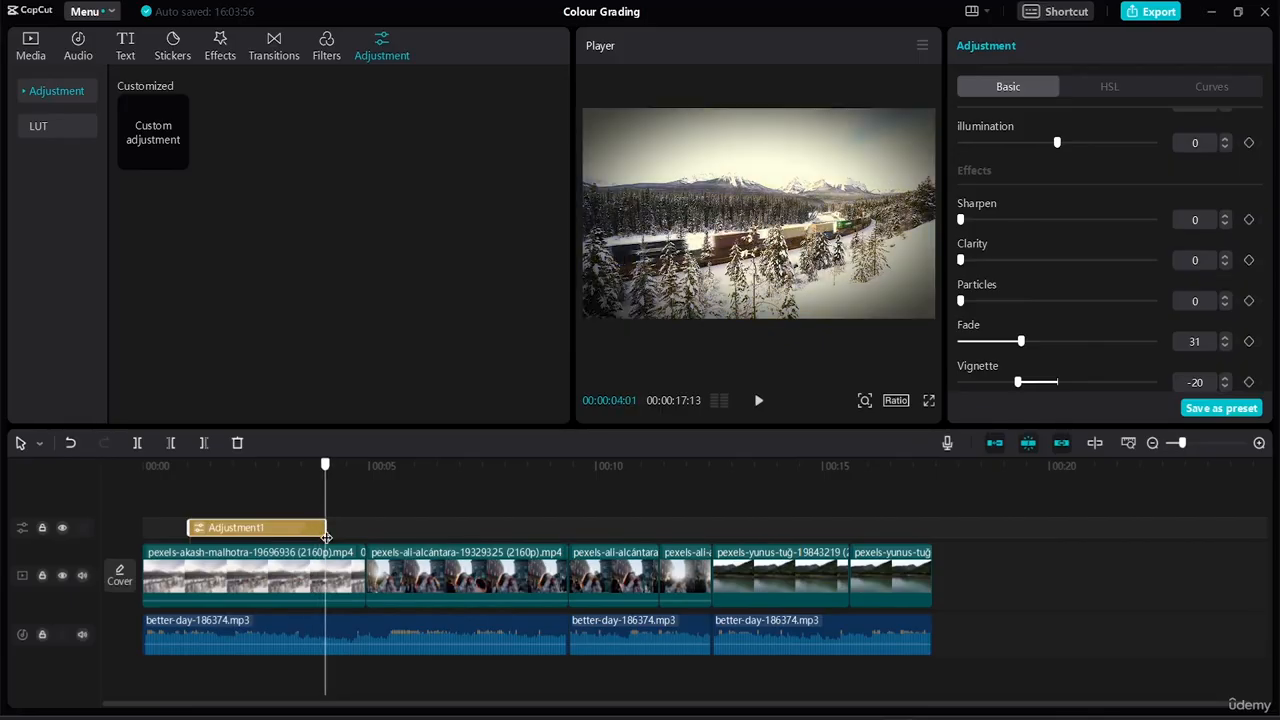
key(space)
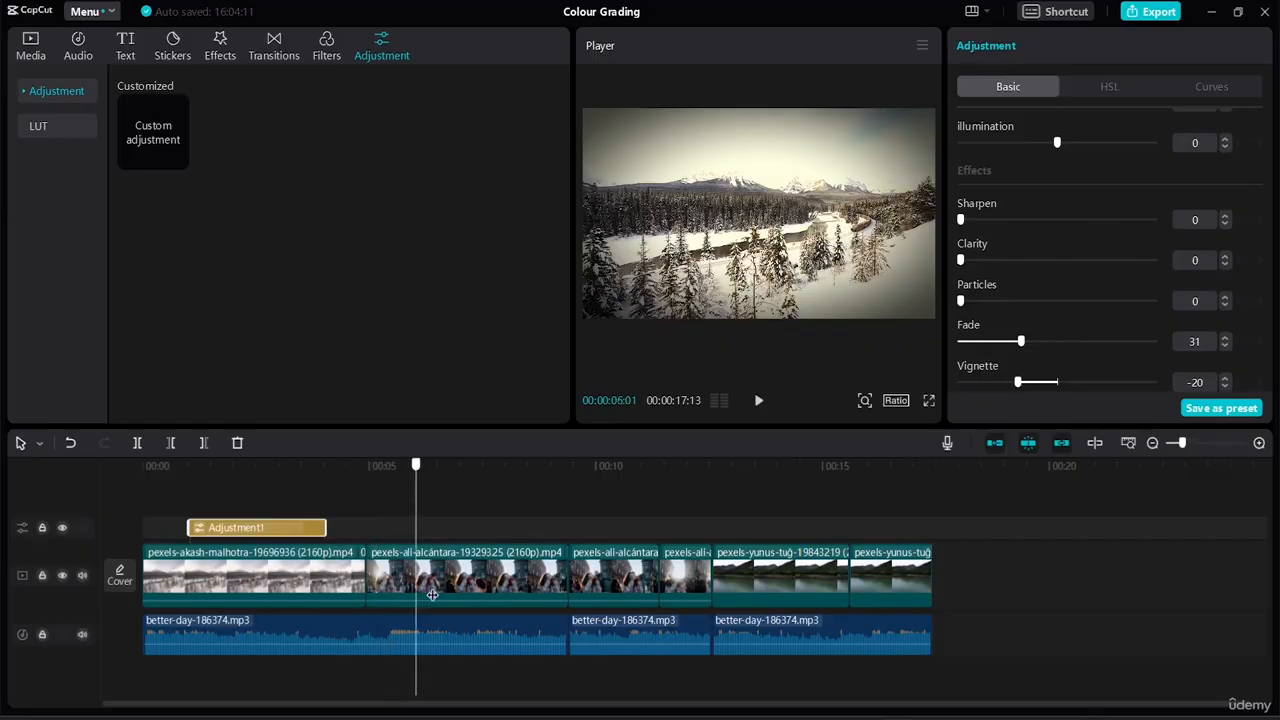
Step: Extend both ends of the adjustment layer to cover the whole snowy mountain clip and play the result
drag(300, 470, 148, 524)
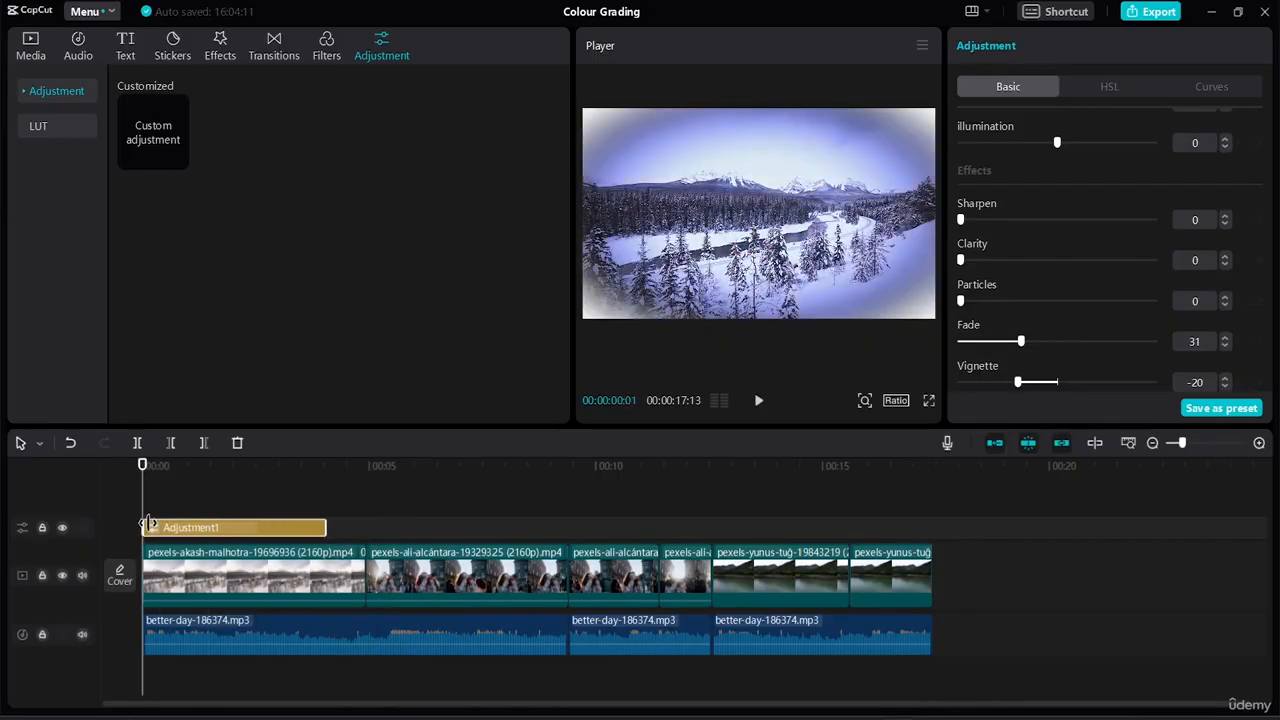
drag(326, 527, 366, 530)
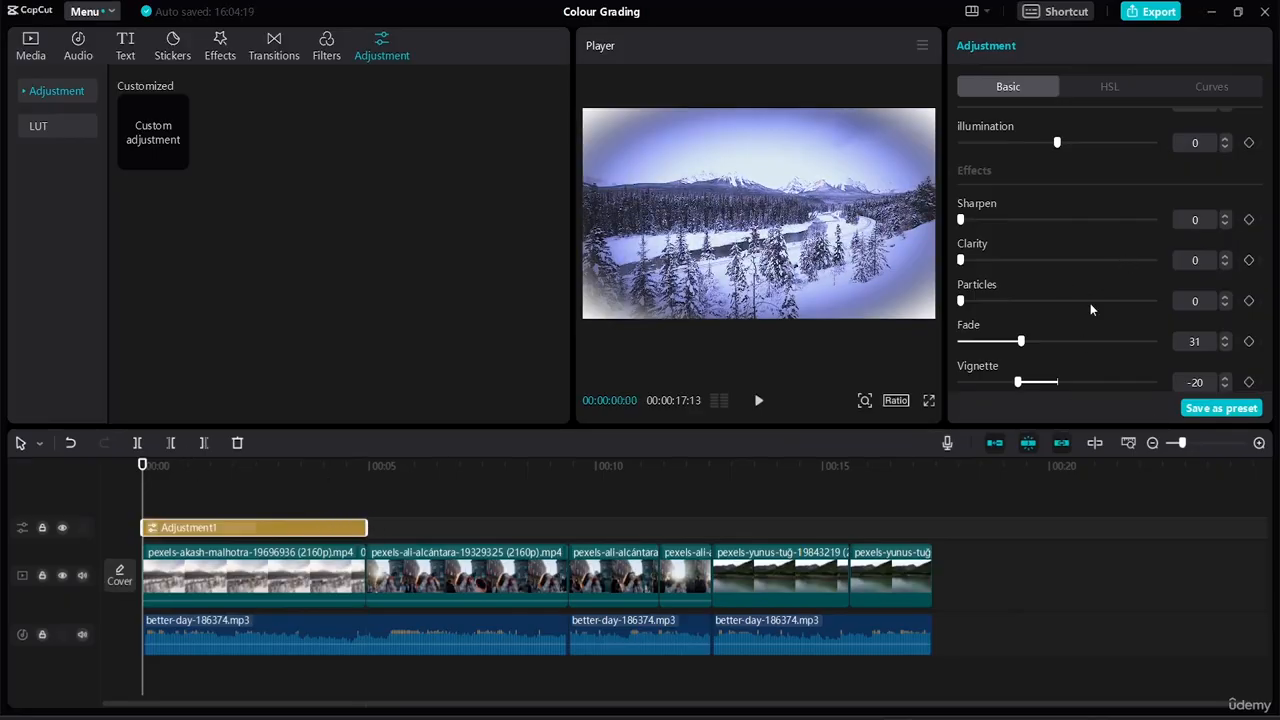
click(759, 402)
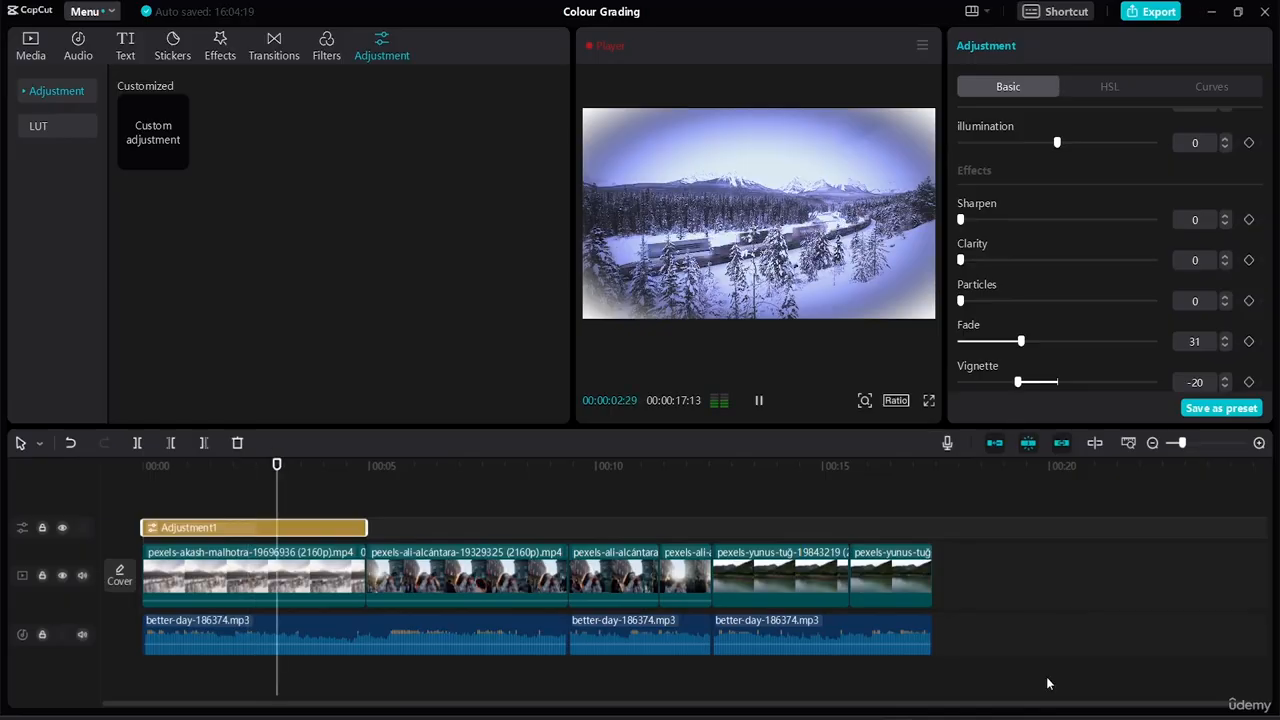
Step: Dismiss the performance reminder and play past the end of the adjustment layer to compare the following clip
key(space)
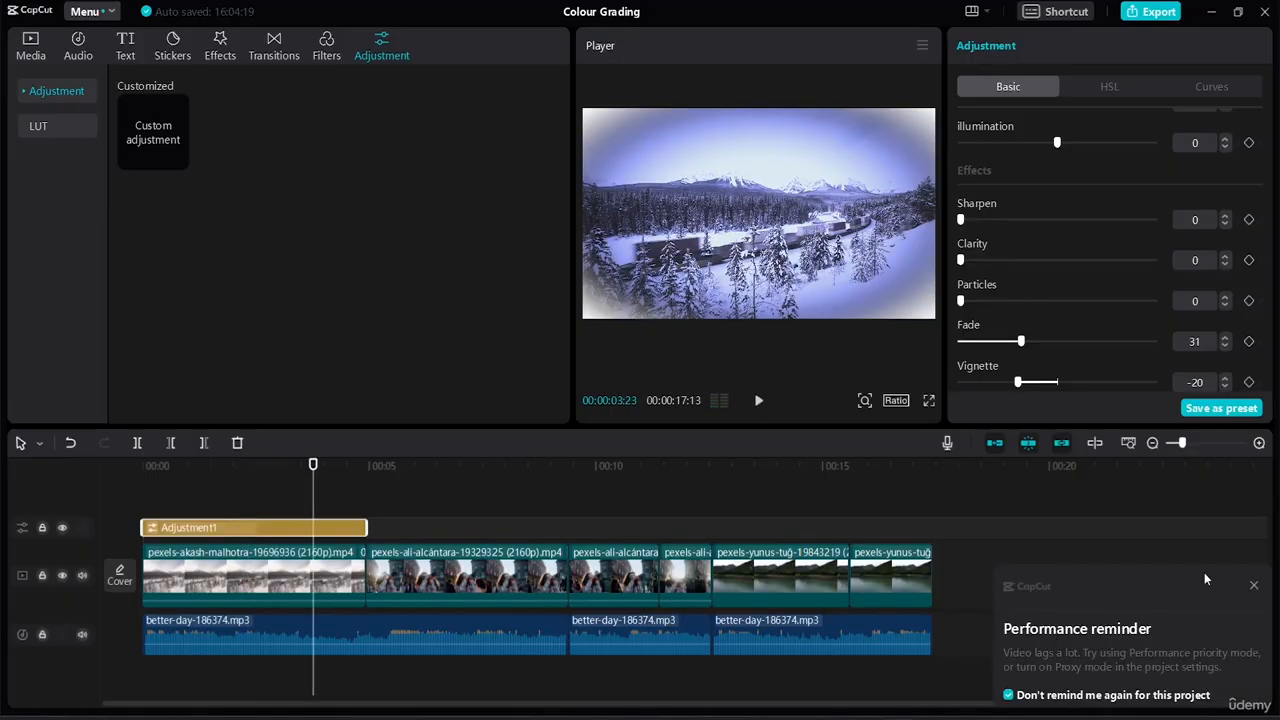
click(1254, 586)
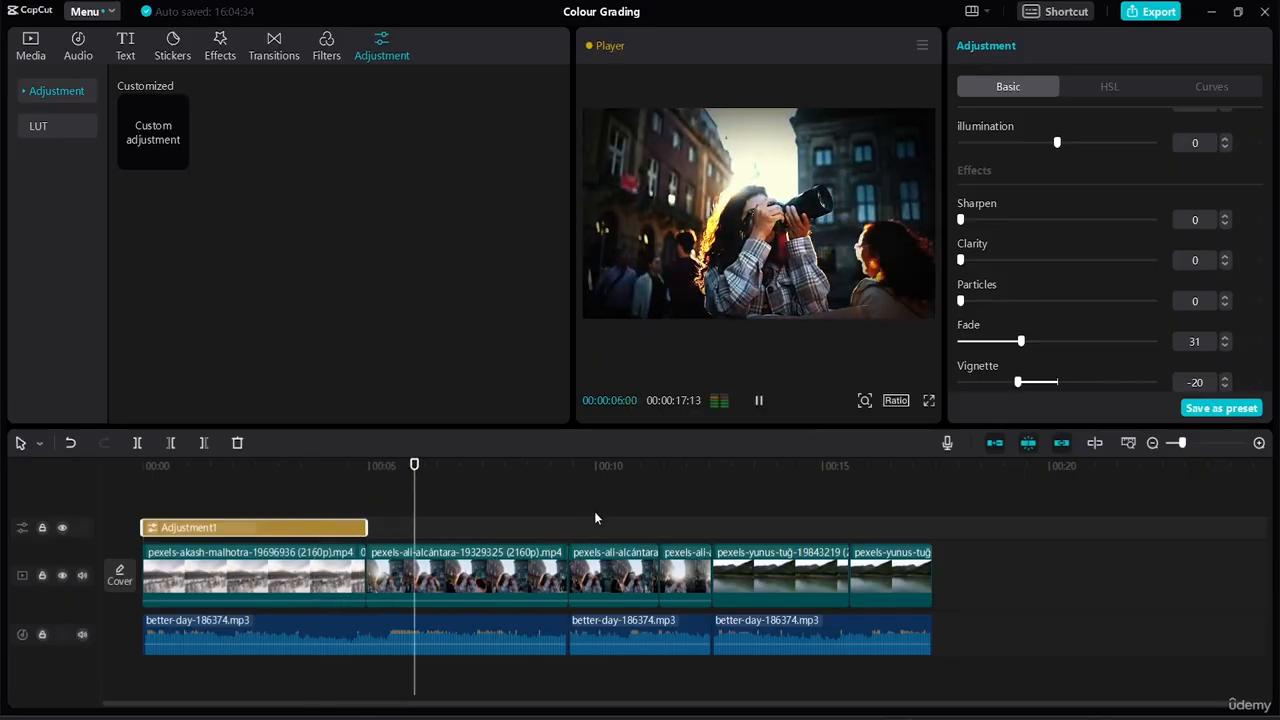
key(space)
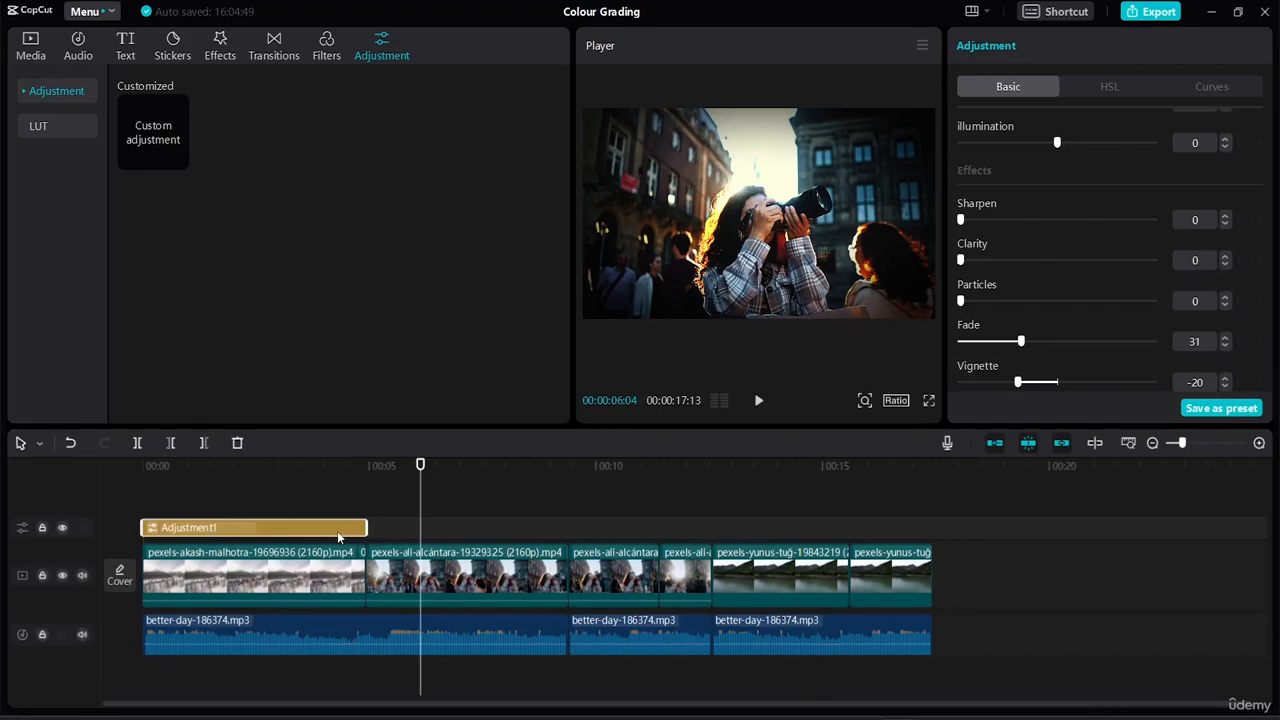
Step: Trim both ends of the adjustment layer to about one second in the middle of the snowy mountain clip
drag(366, 527, 243, 527)
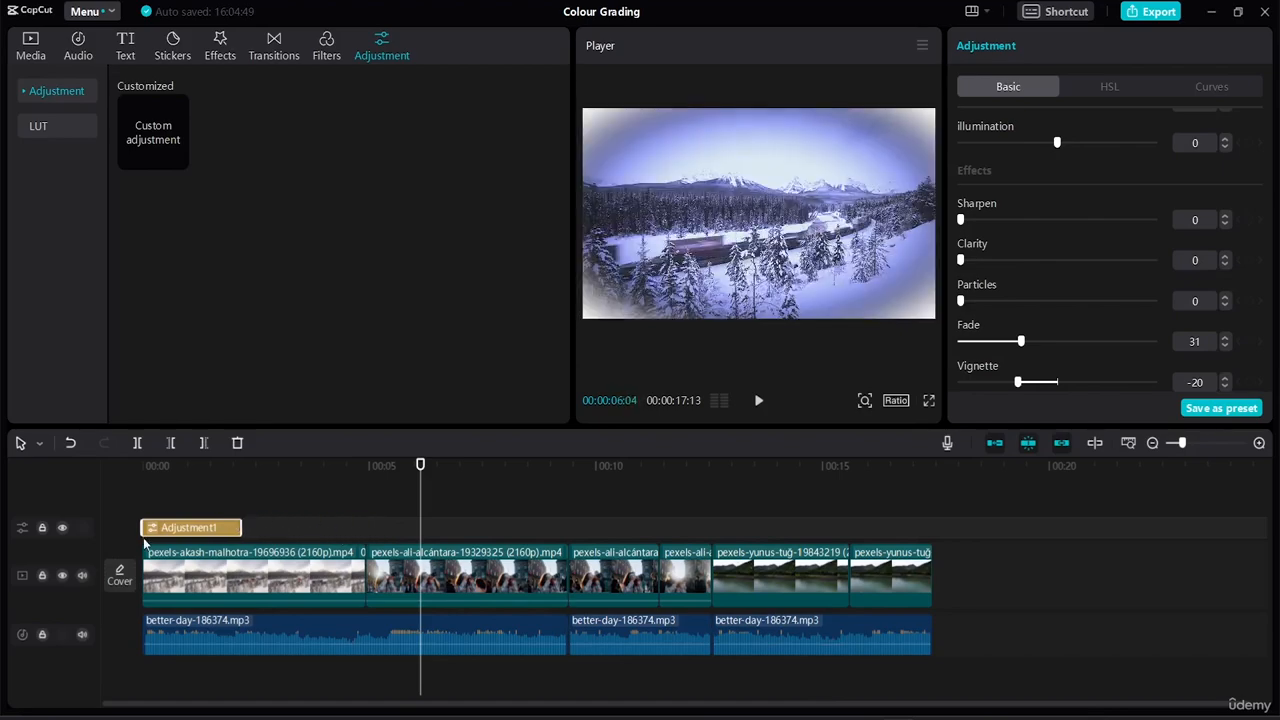
drag(139, 533, 251, 531)
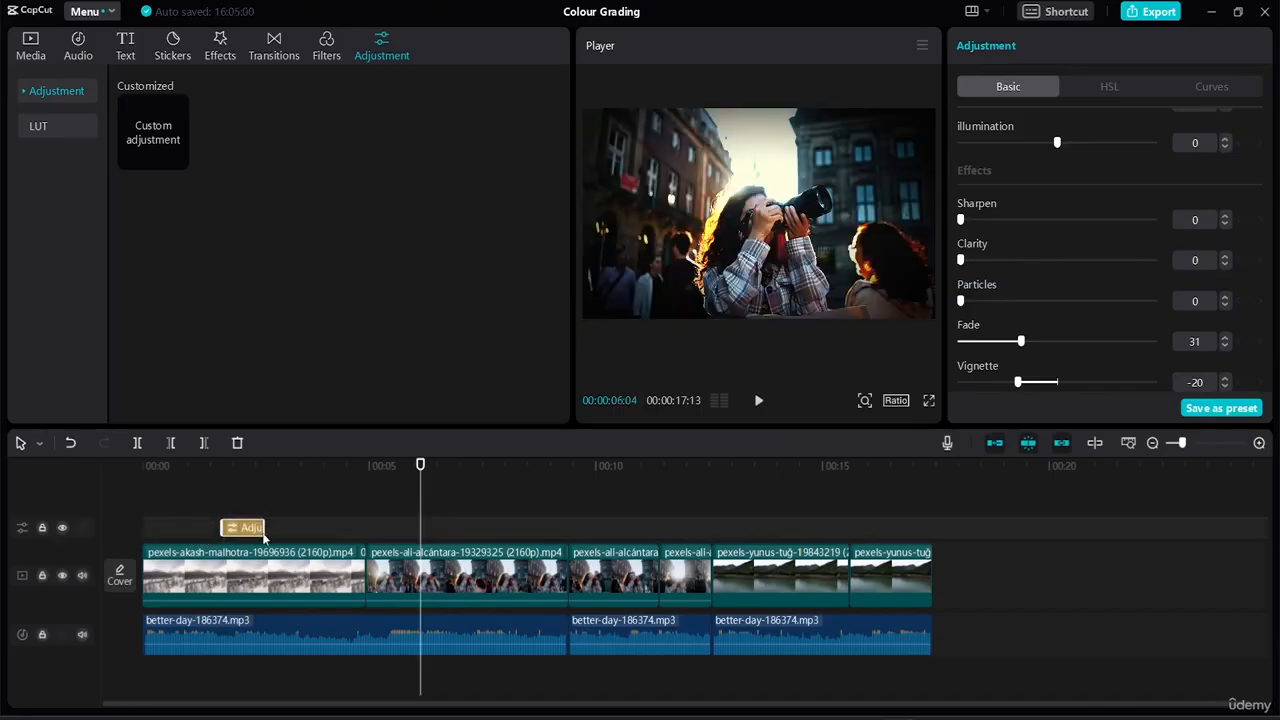
click(330, 497)
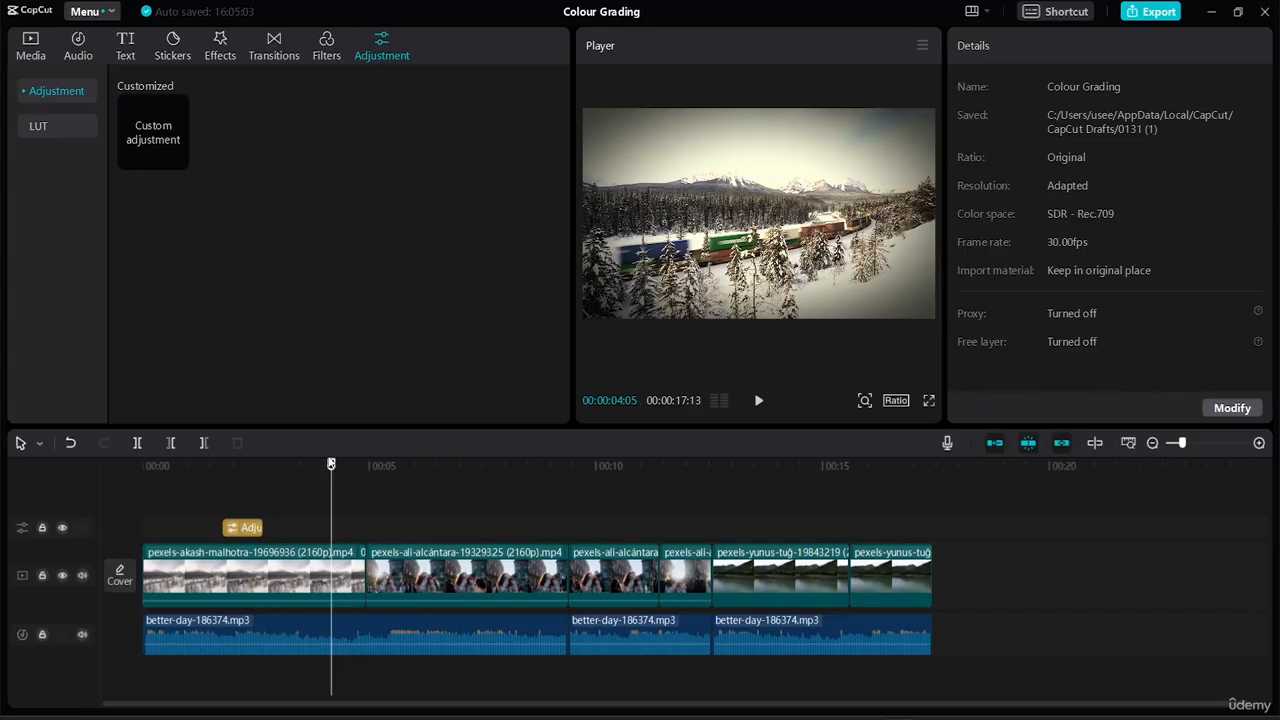
Step: Play the snowy mountain clip from just before the shortened adjustment layer to just past its end
drag(331, 465, 192, 470)
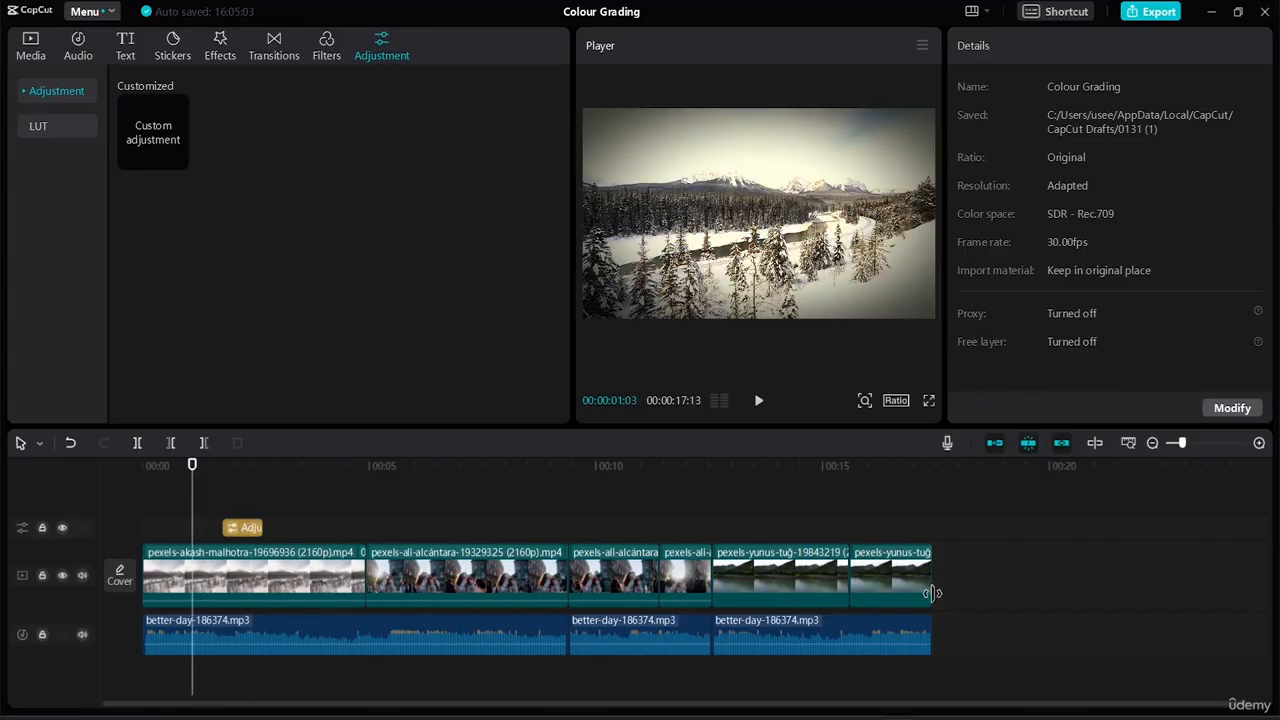
click(758, 400)
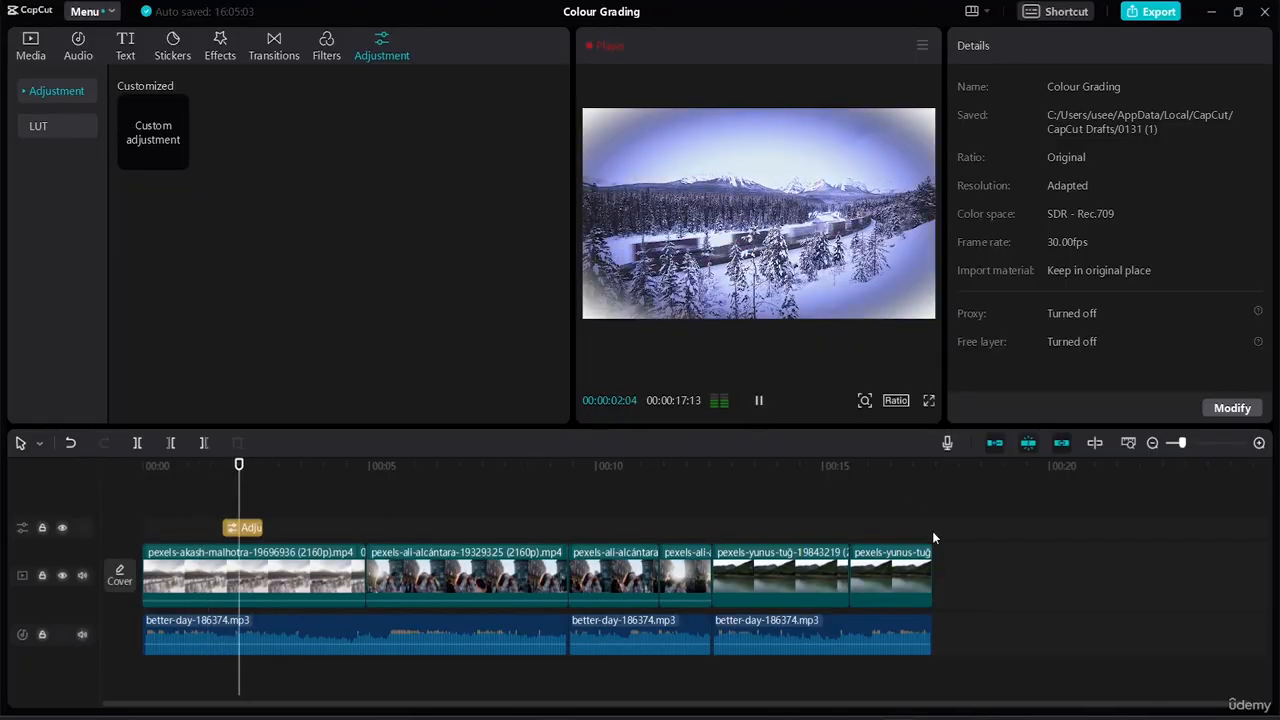
key(space)
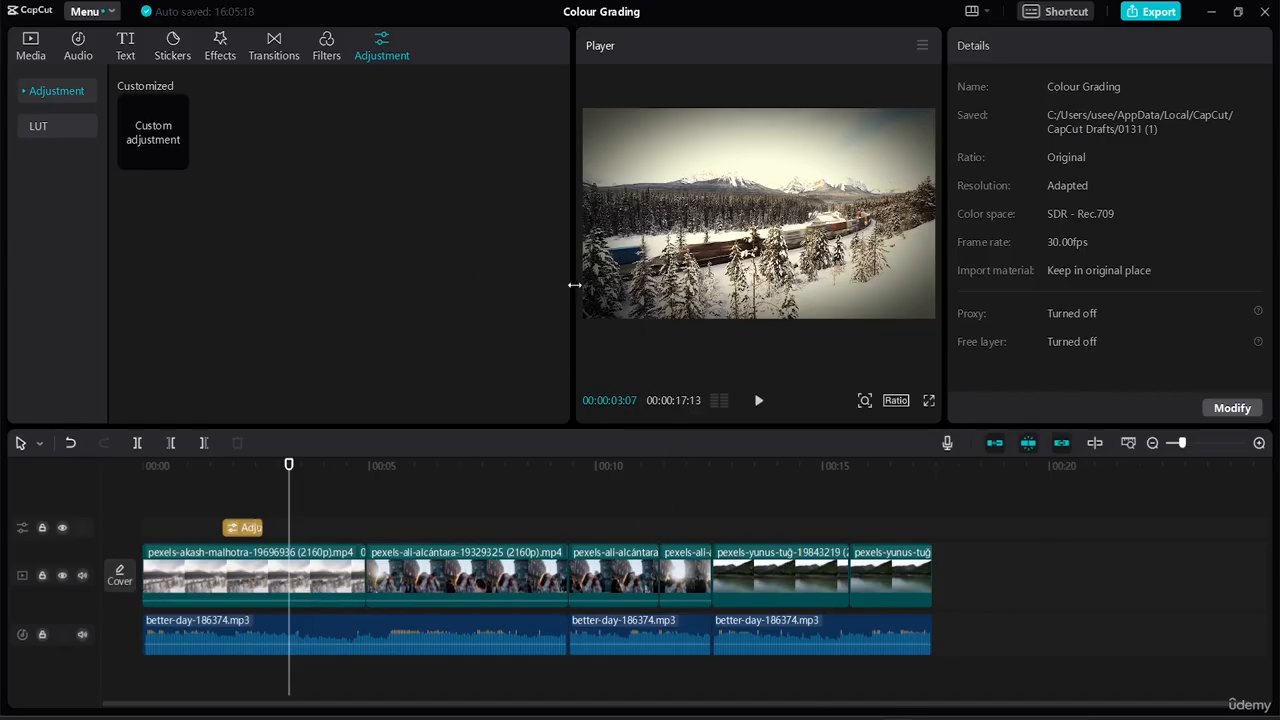
Step: Check the LUT library and the LUT choices available for the first lake clip
click(71, 125)
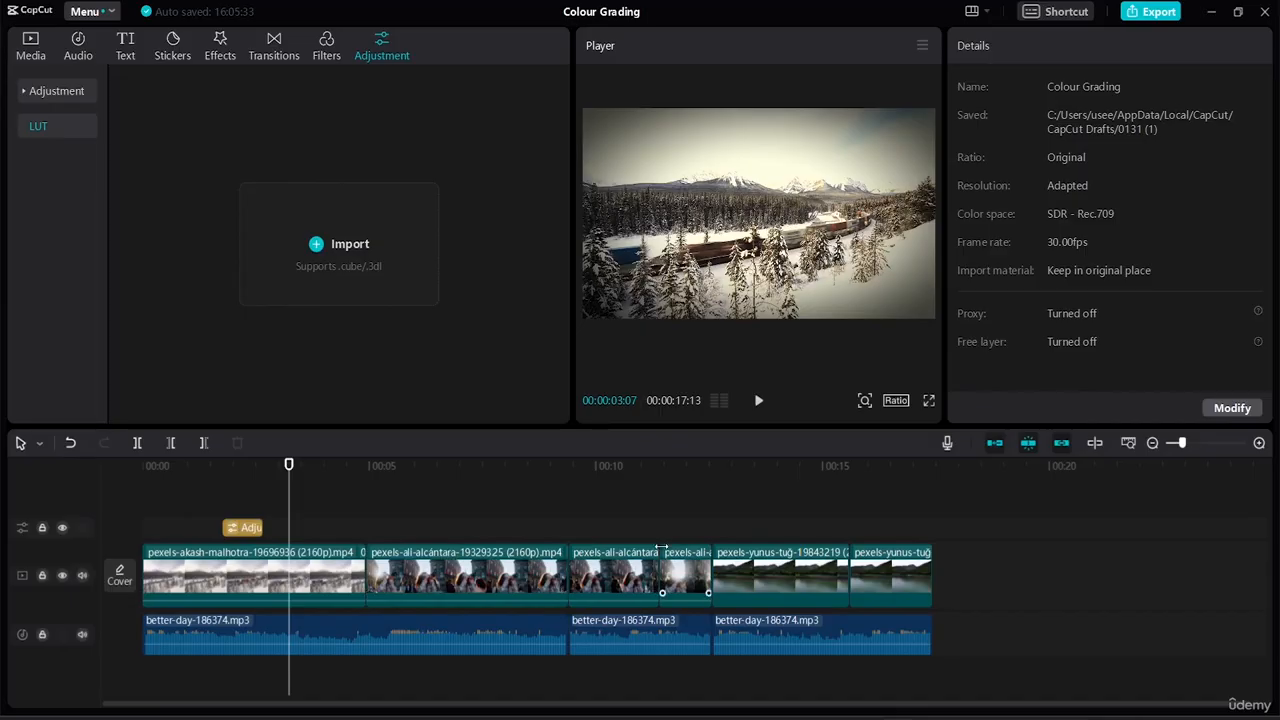
click(817, 588)
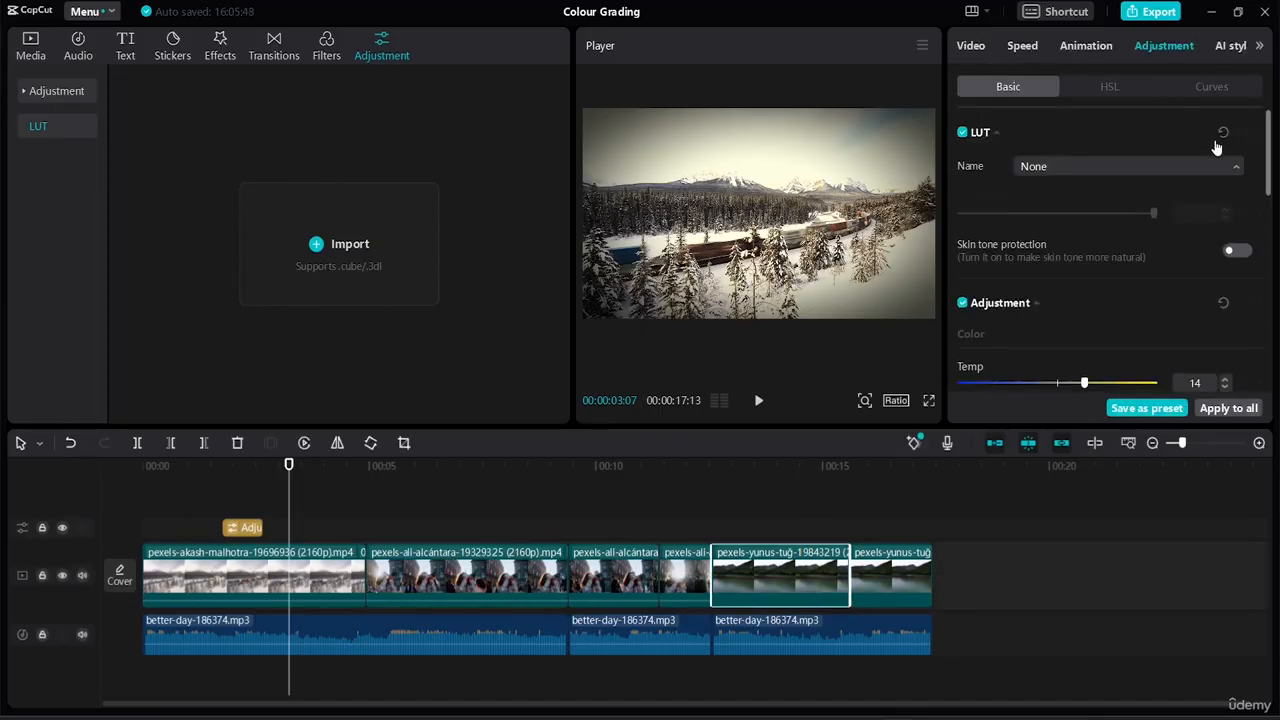
click(1236, 167)
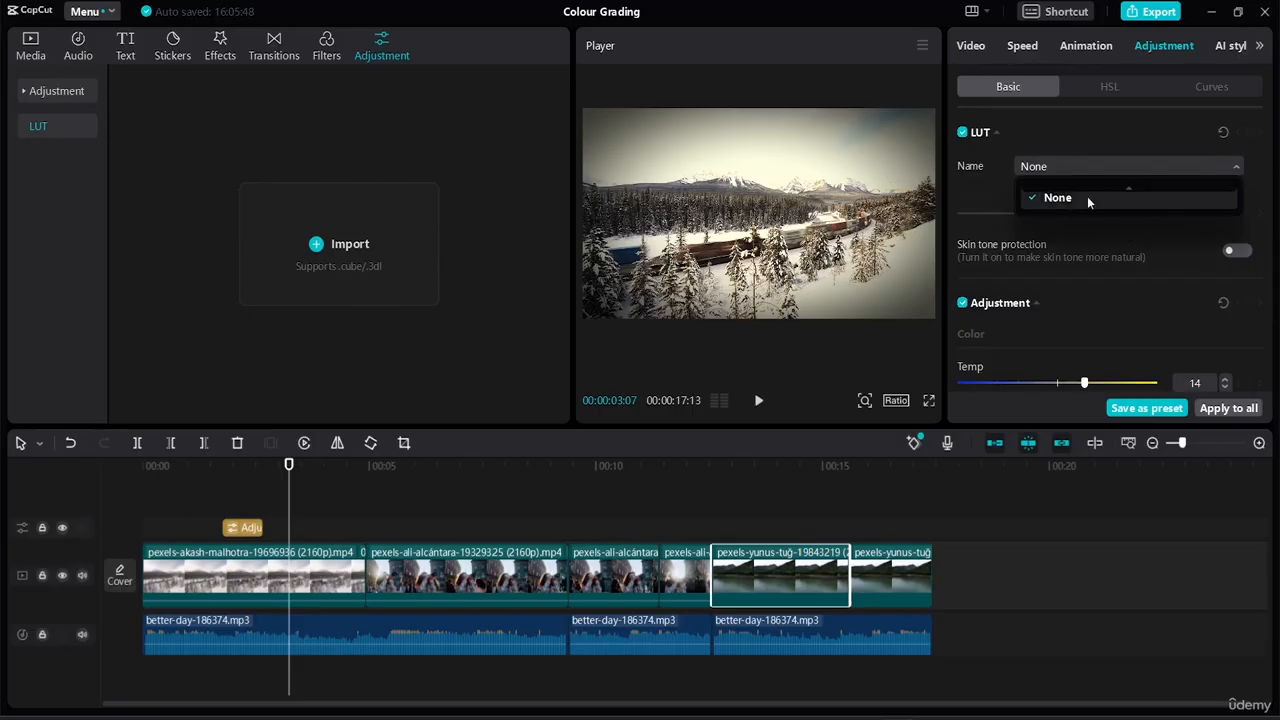
click(1260, 181)
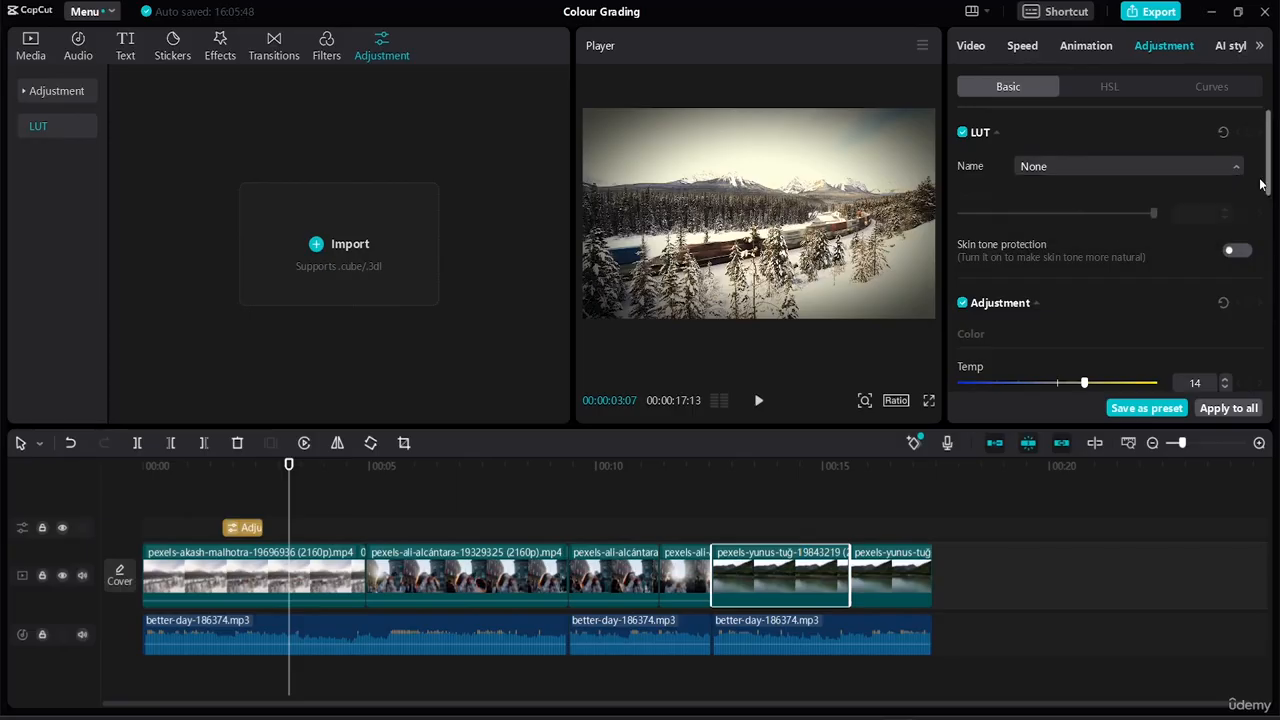
Step: Import all the LUT files from the 35 Free LUTs folder inside RS-35-Free-LUTs in Downloads
click(316, 247)
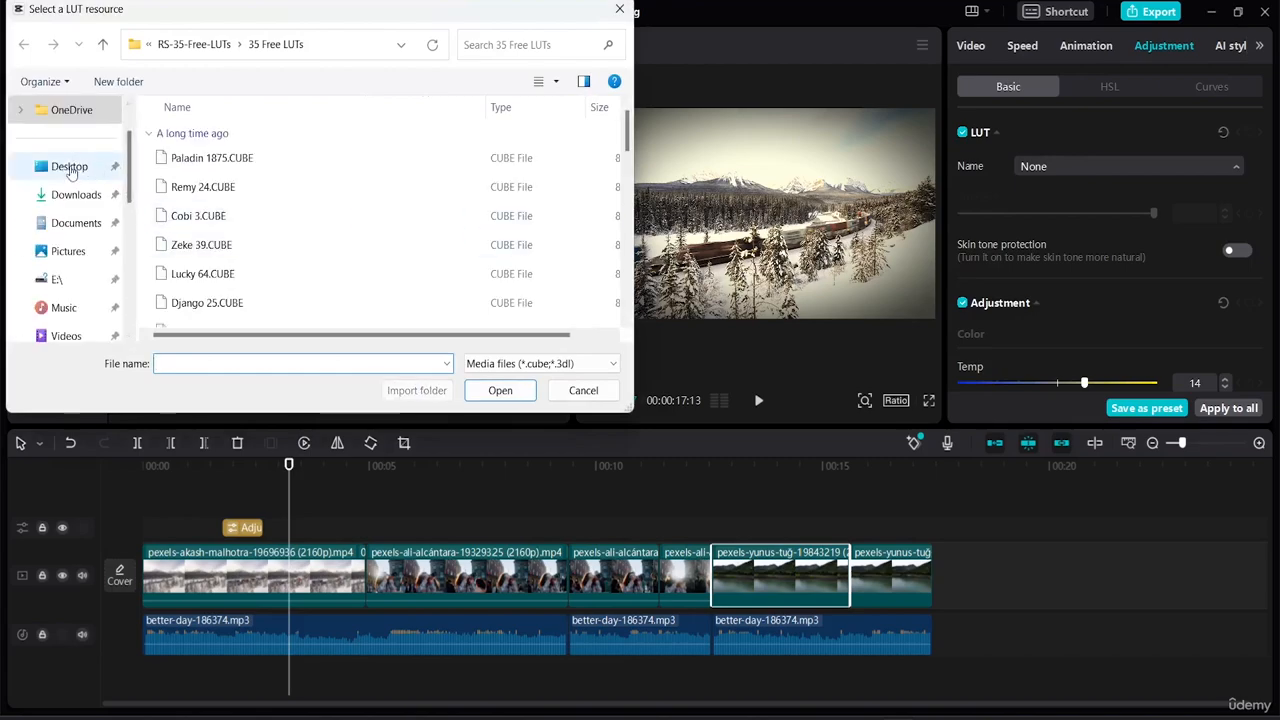
click(71, 170)
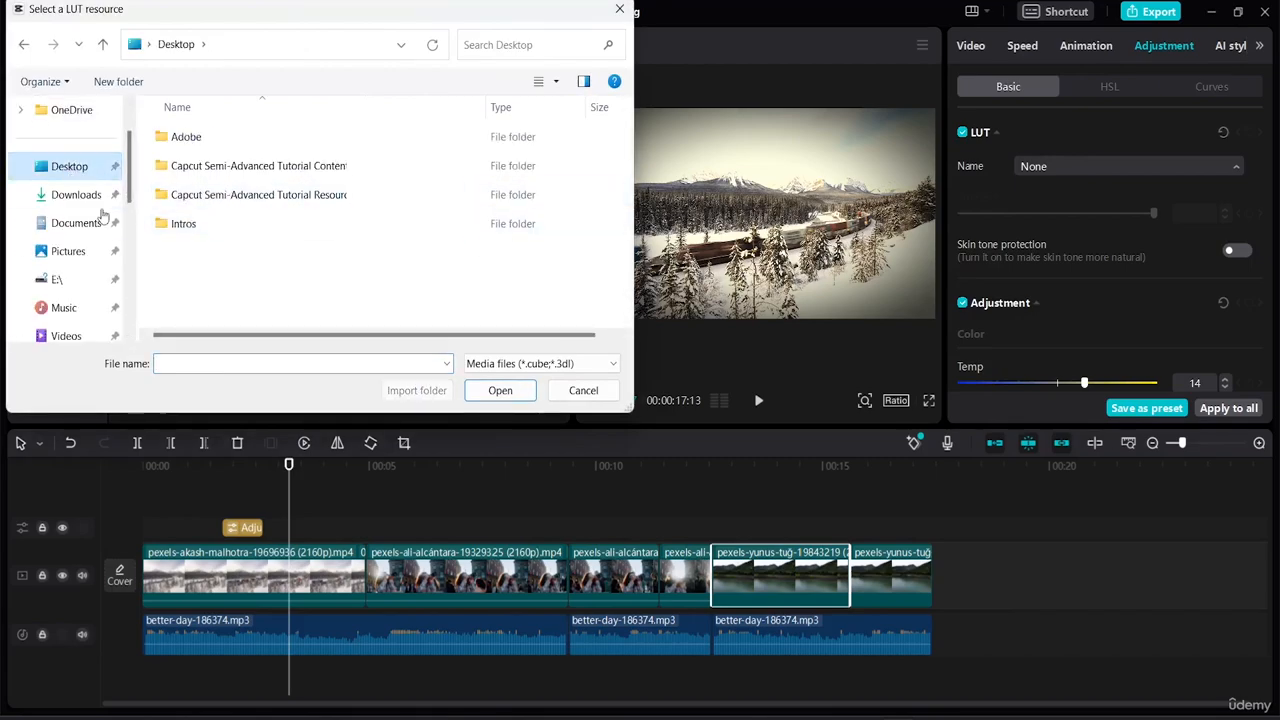
click(80, 195)
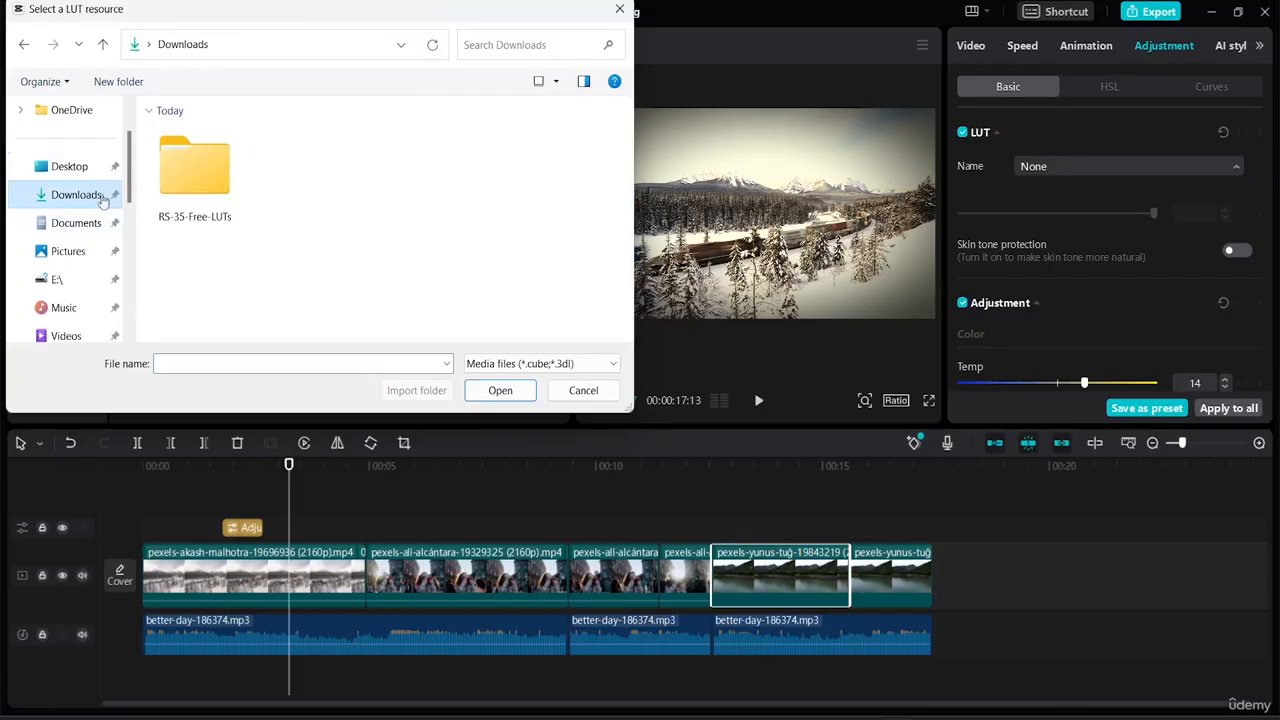
double_click(197, 200)
double_click(234, 162)
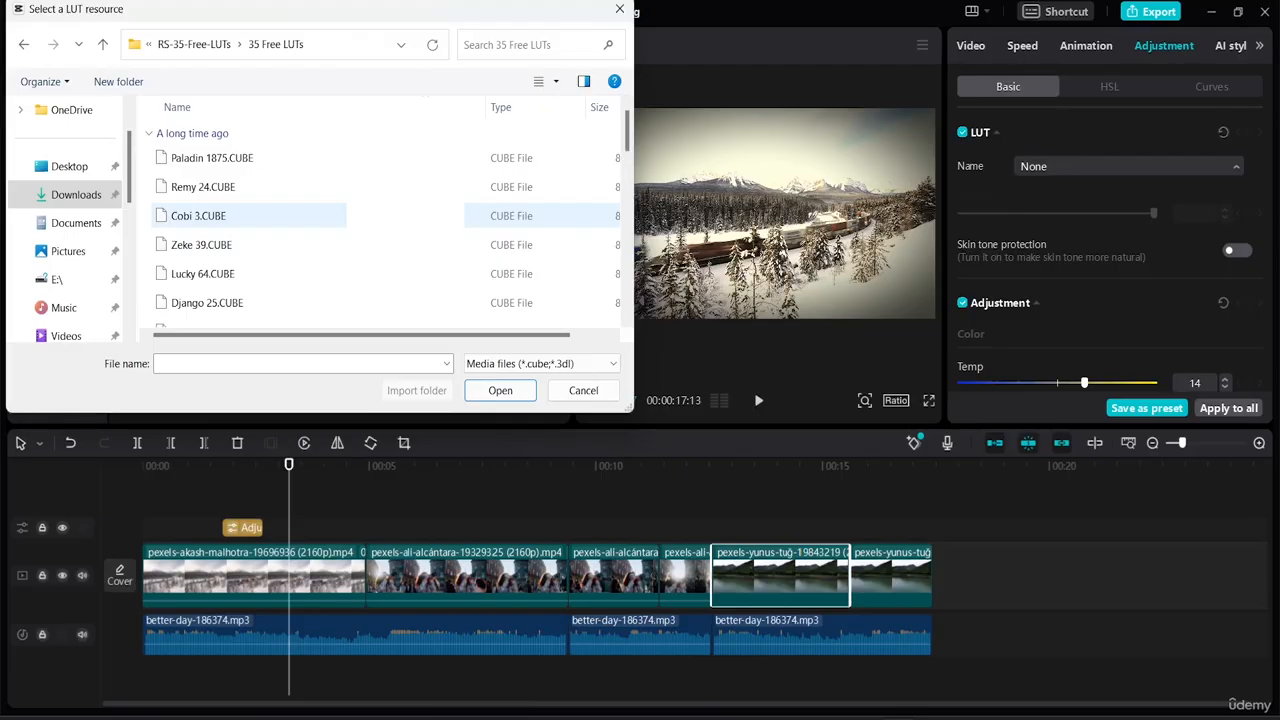
key(ctrl+a)
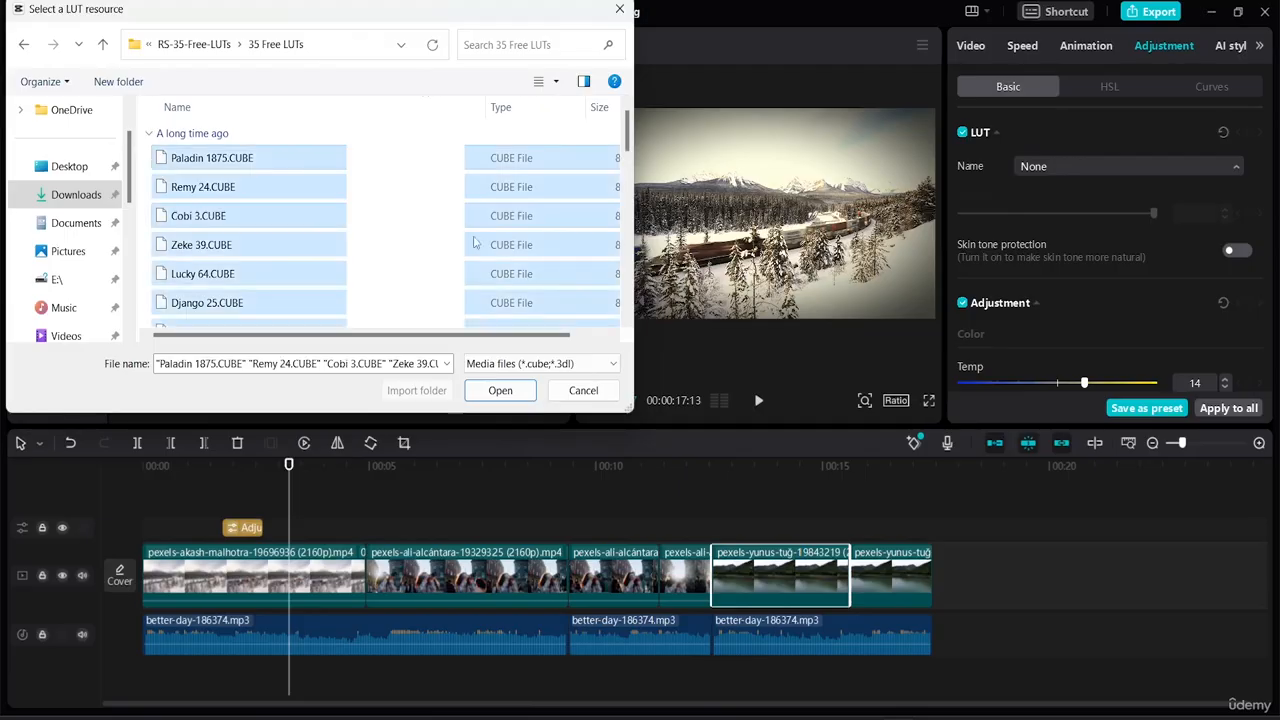
click(497, 390)
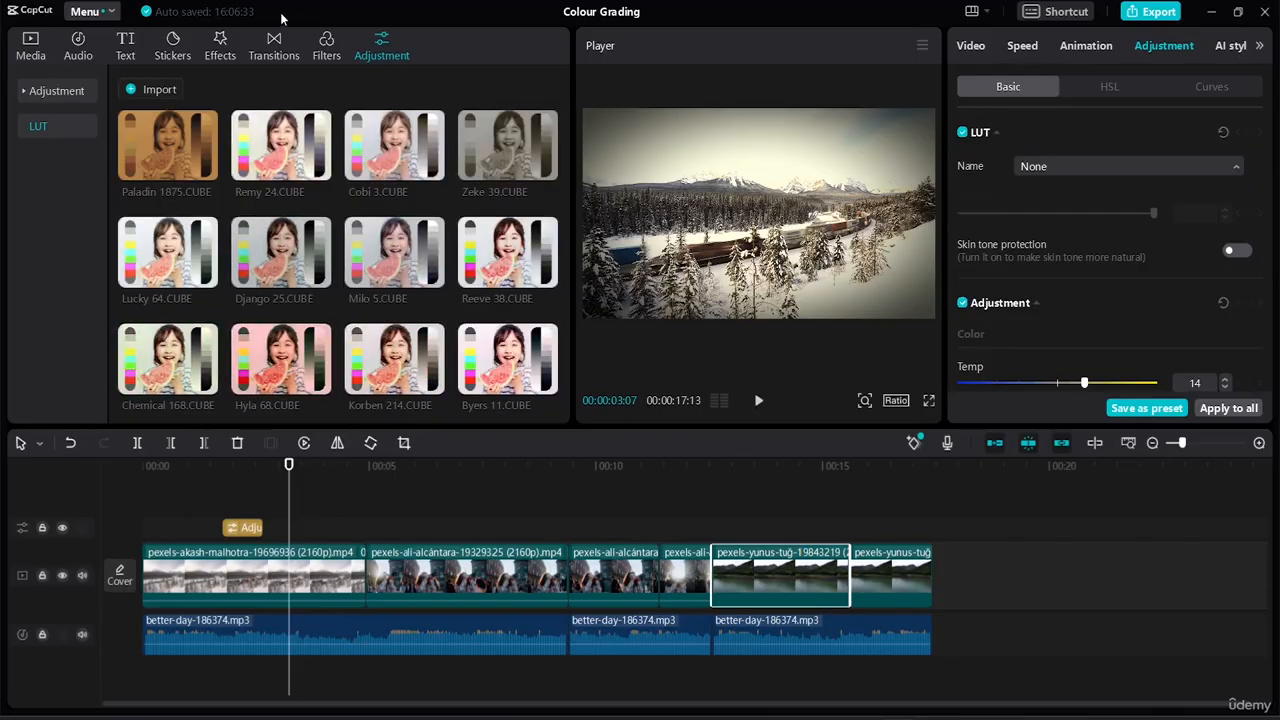
Step: Import the bear video from the tutorial resources' Videos folder on the Desktop into the project's Video media folder
click(42, 55)
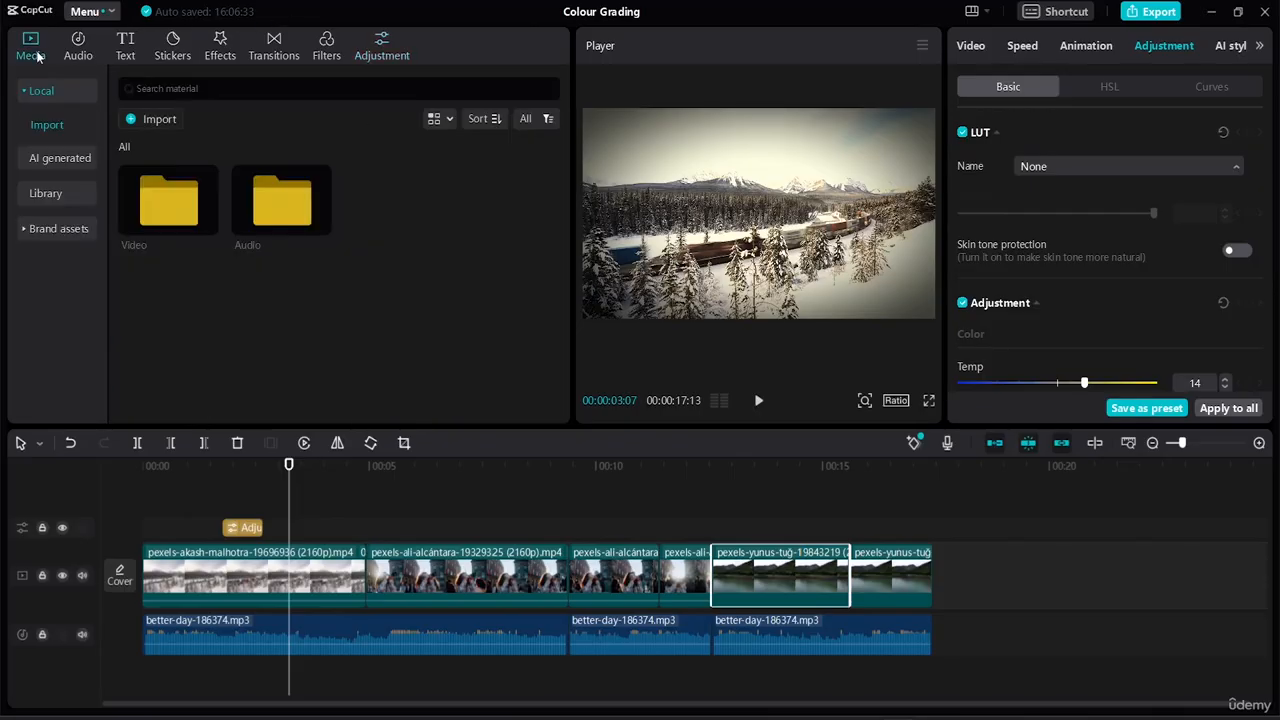
double_click(171, 199)
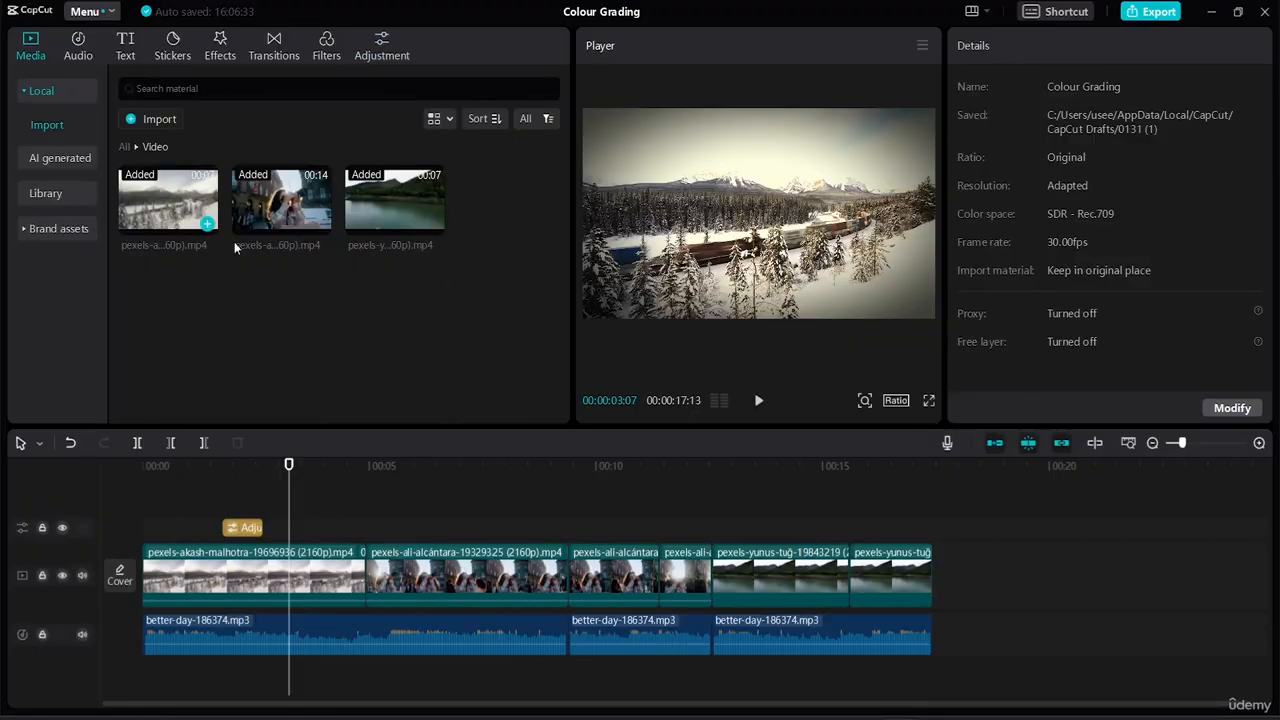
click(159, 119)
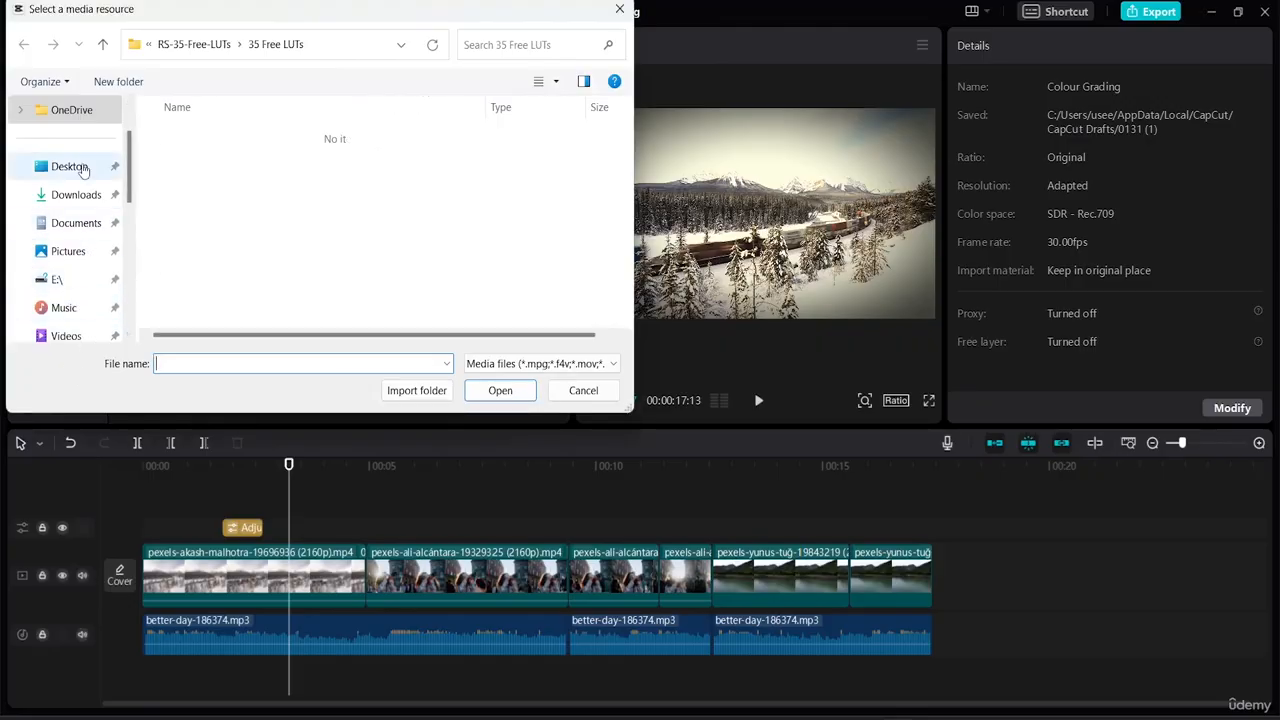
click(83, 170)
double_click(235, 200)
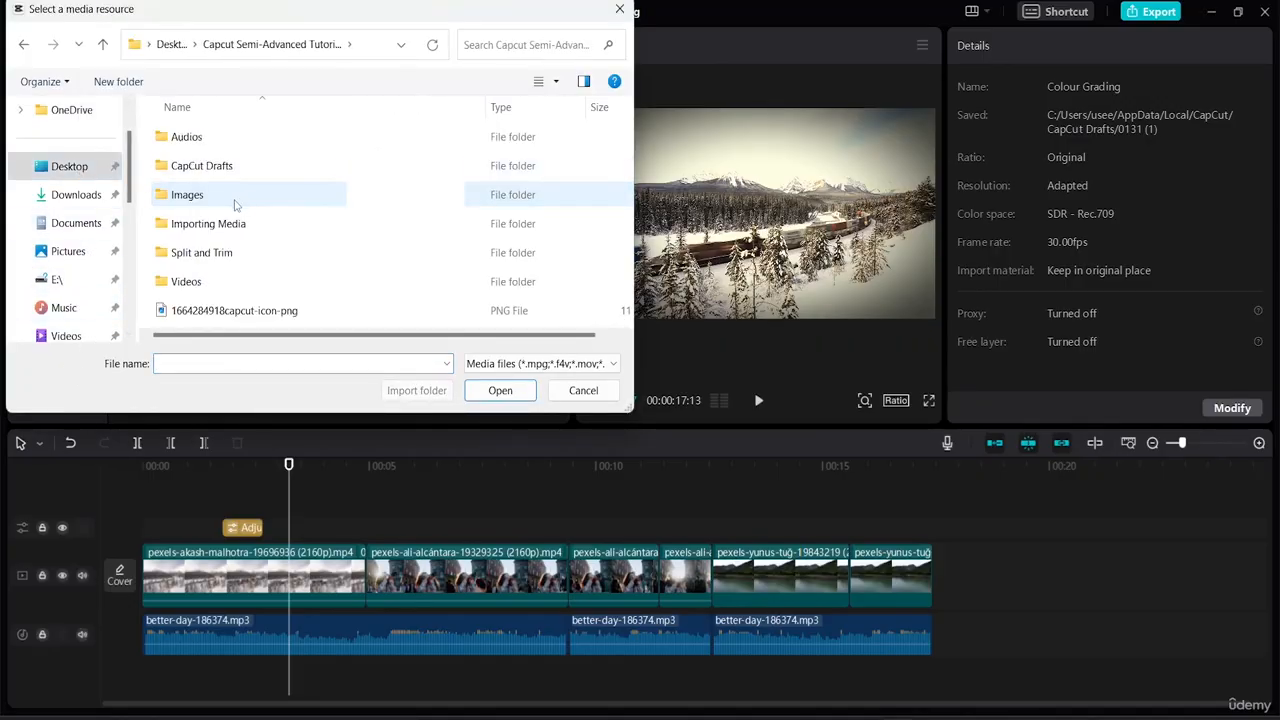
double_click(213, 284)
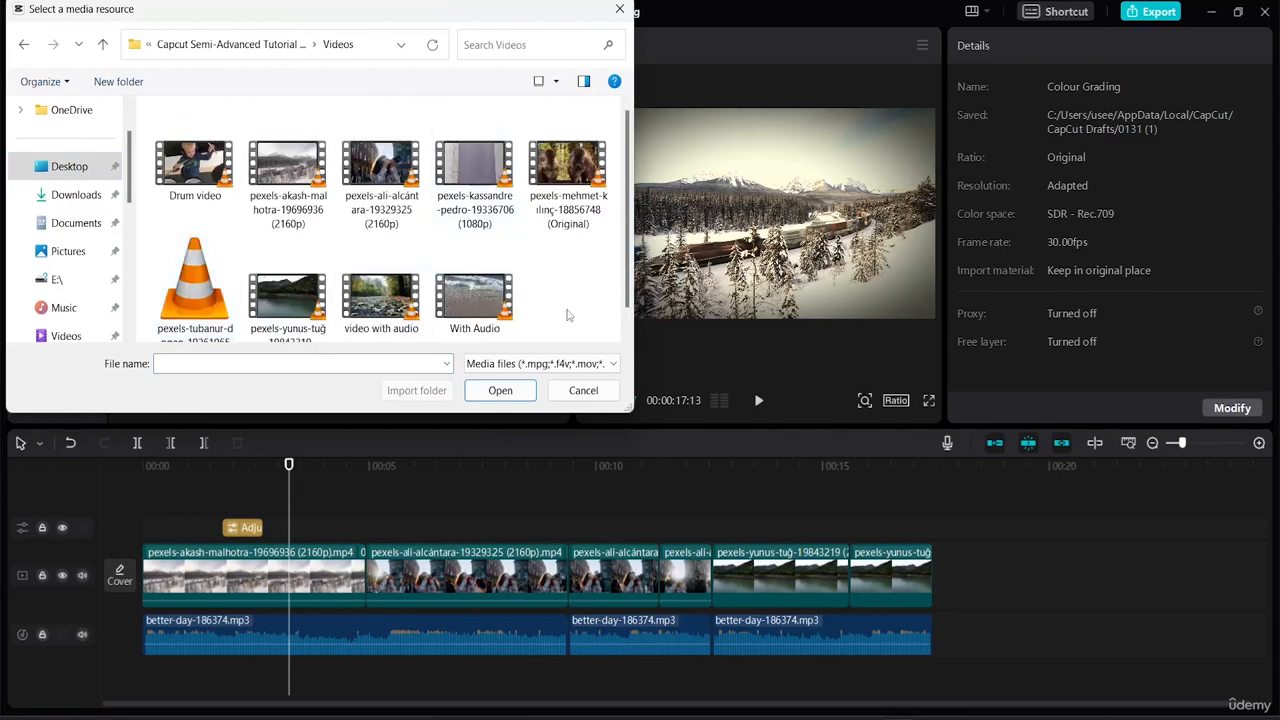
click(578, 198)
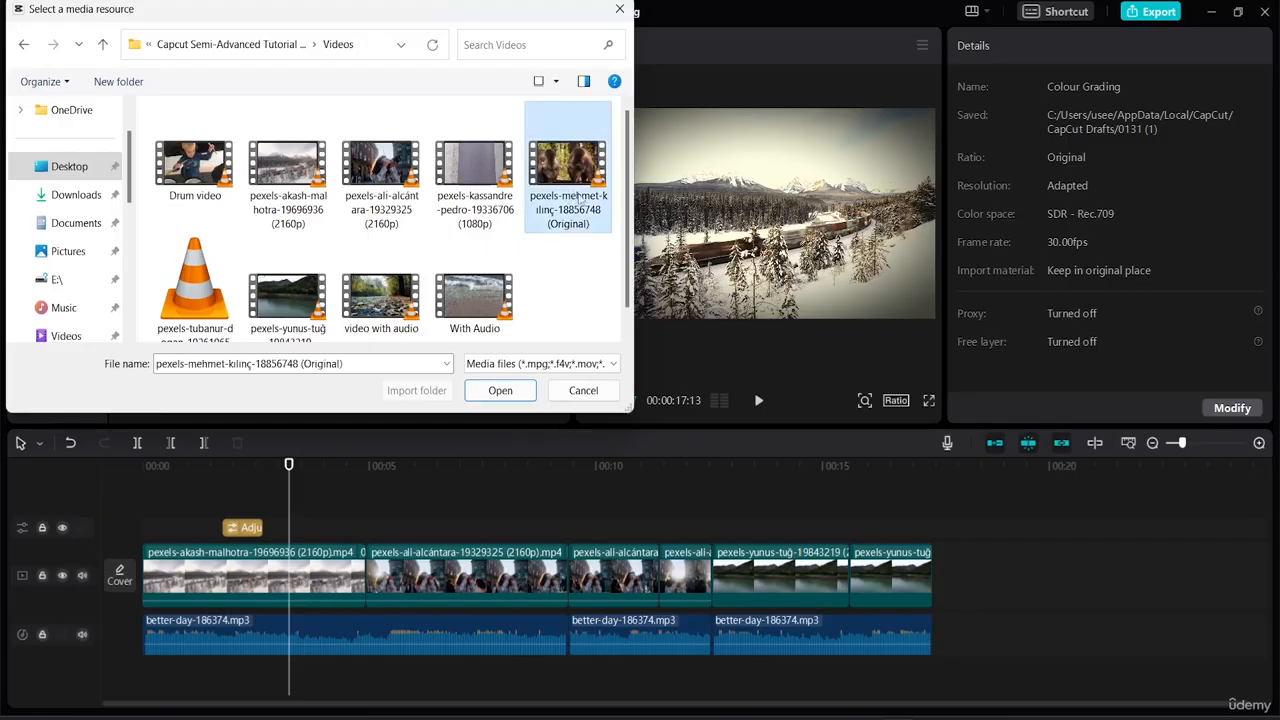
click(500, 388)
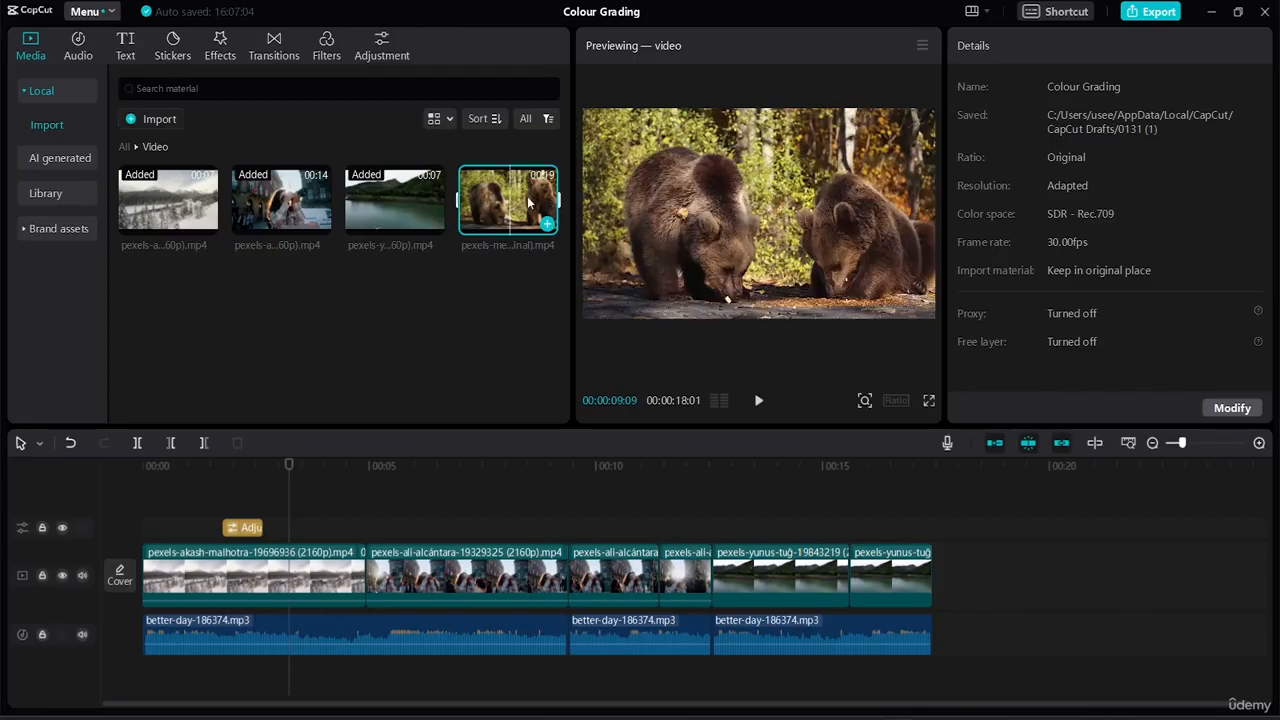
Step: Add the bear clip to the end of the main video track, directly after the last lake clip
drag(531, 203, 928, 565)
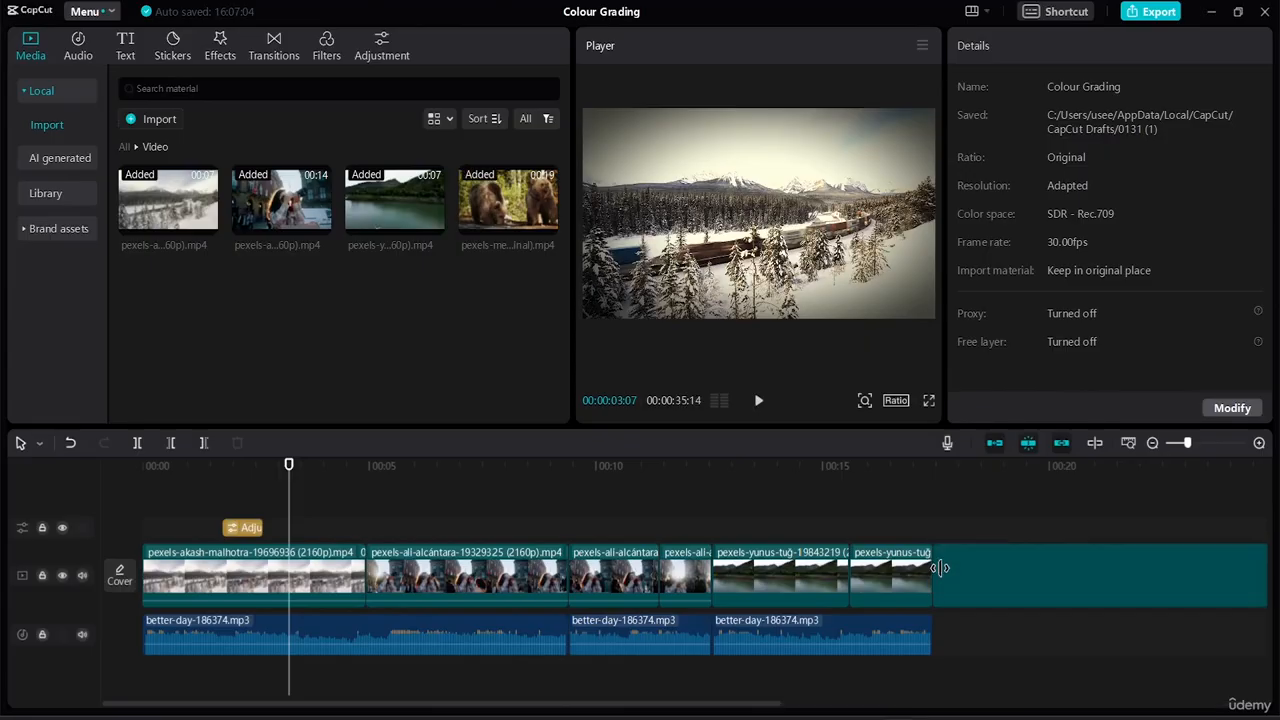
click(938, 631)
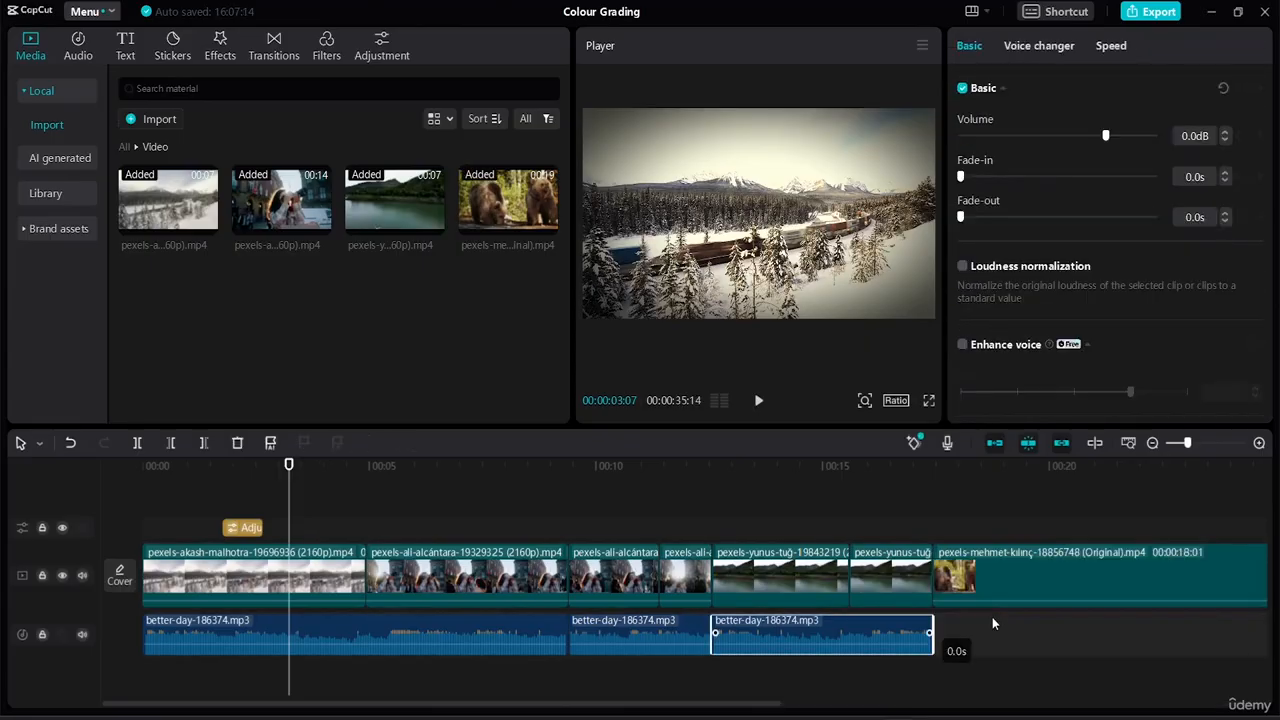
click(733, 683)
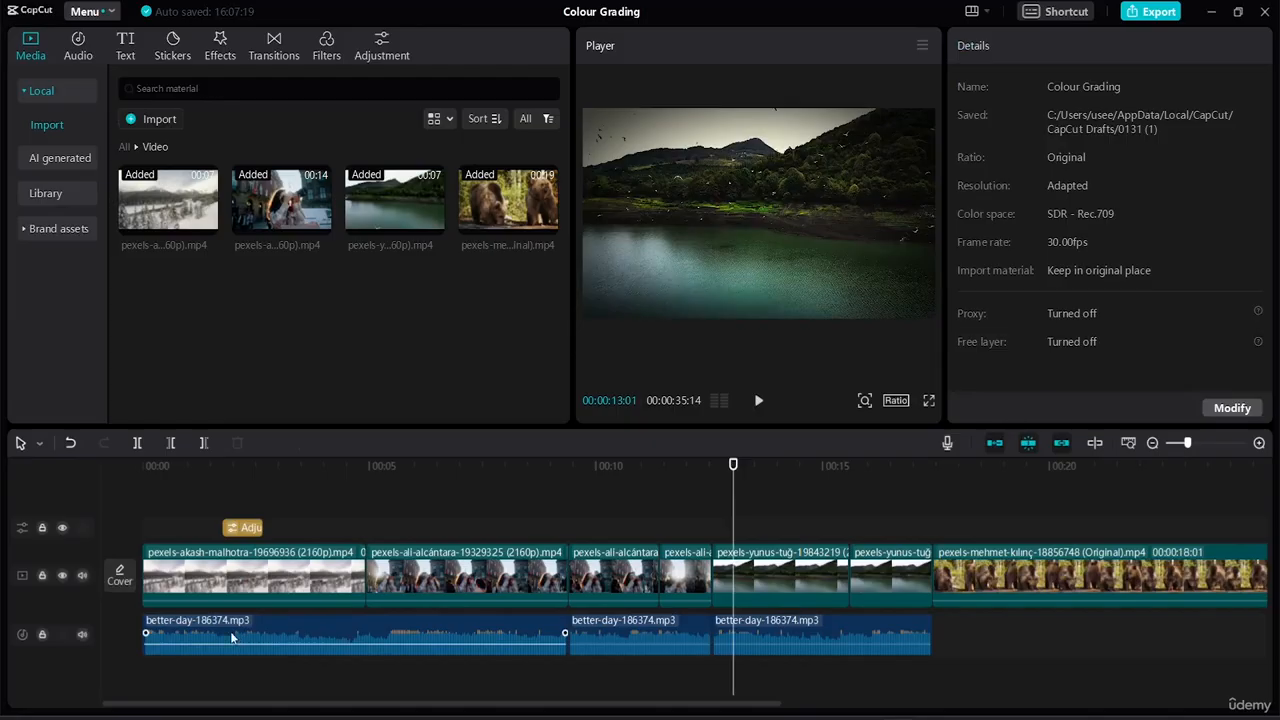
Step: Look in the project's Audio media folder and delete all three better-day-186374.mp3 clips from the timeline
click(232, 637)
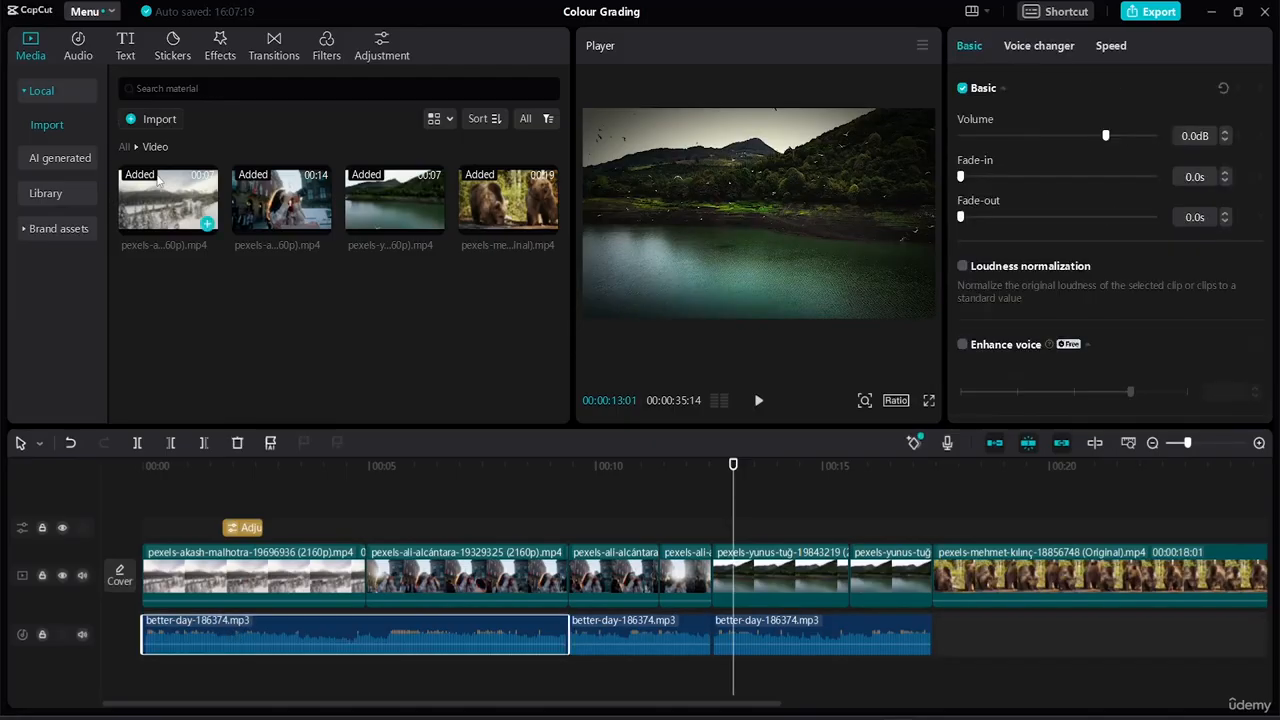
click(640, 626)
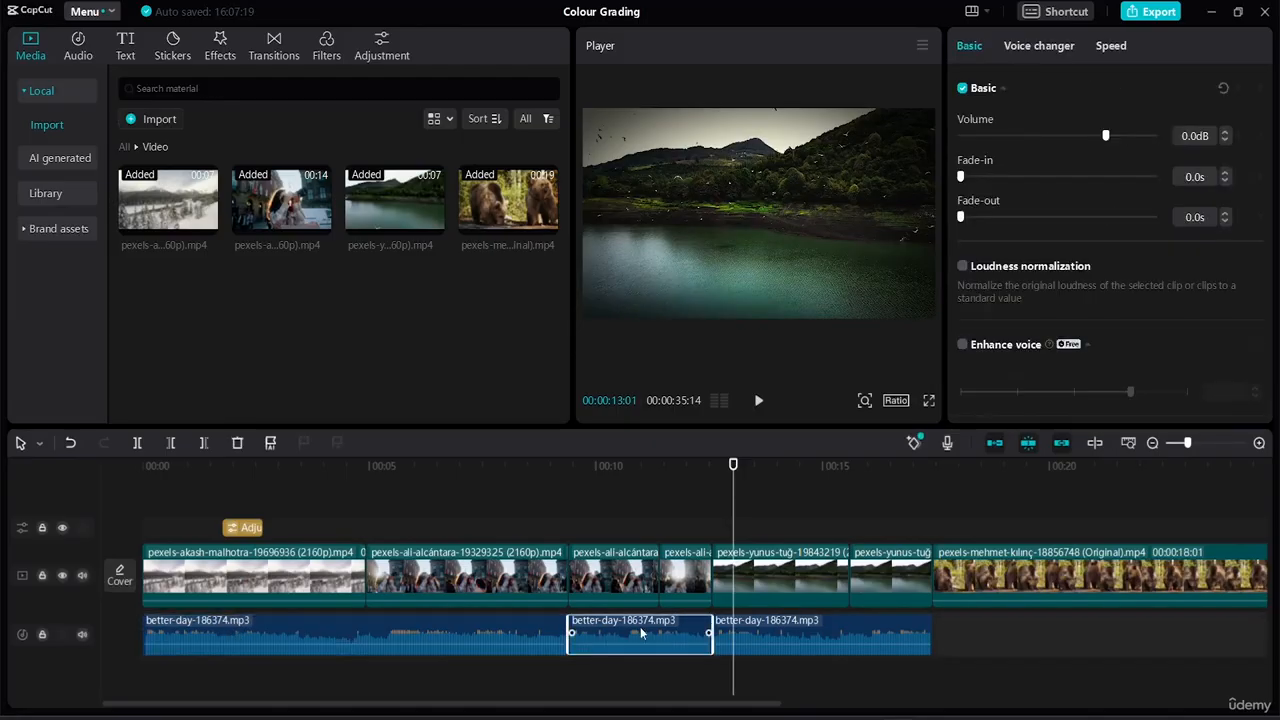
click(828, 634)
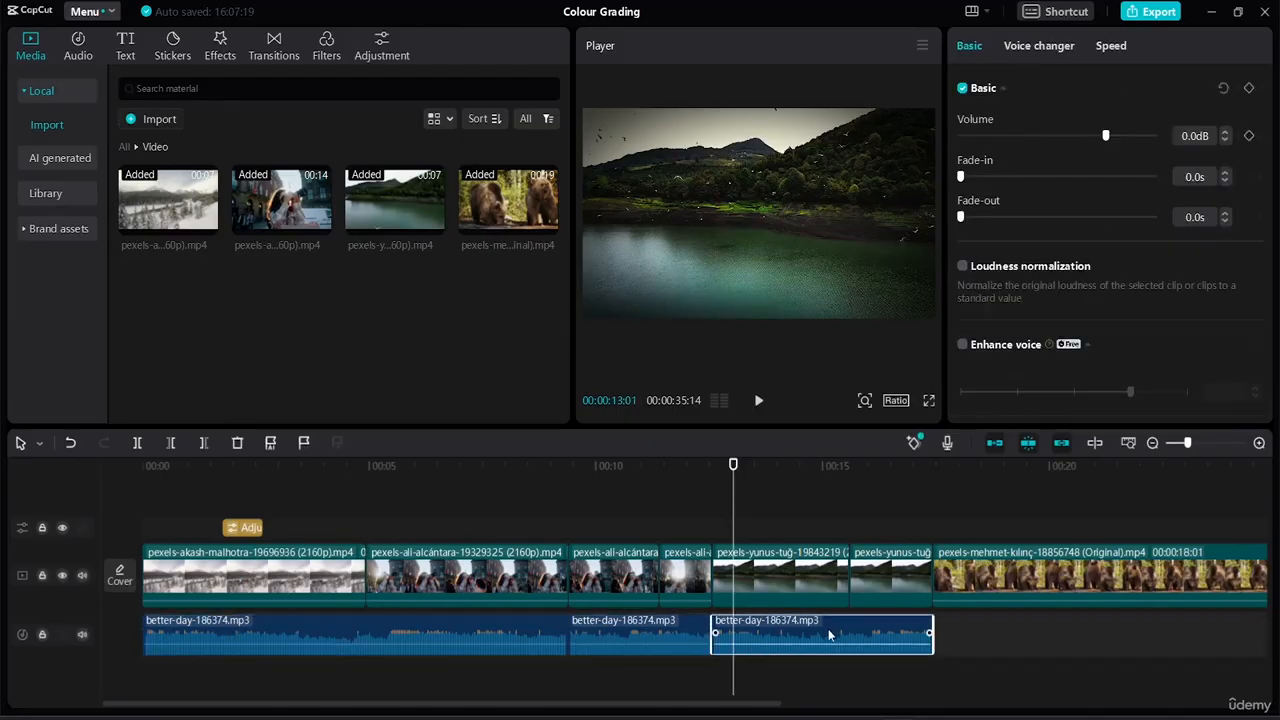
click(124, 146)
double_click(283, 197)
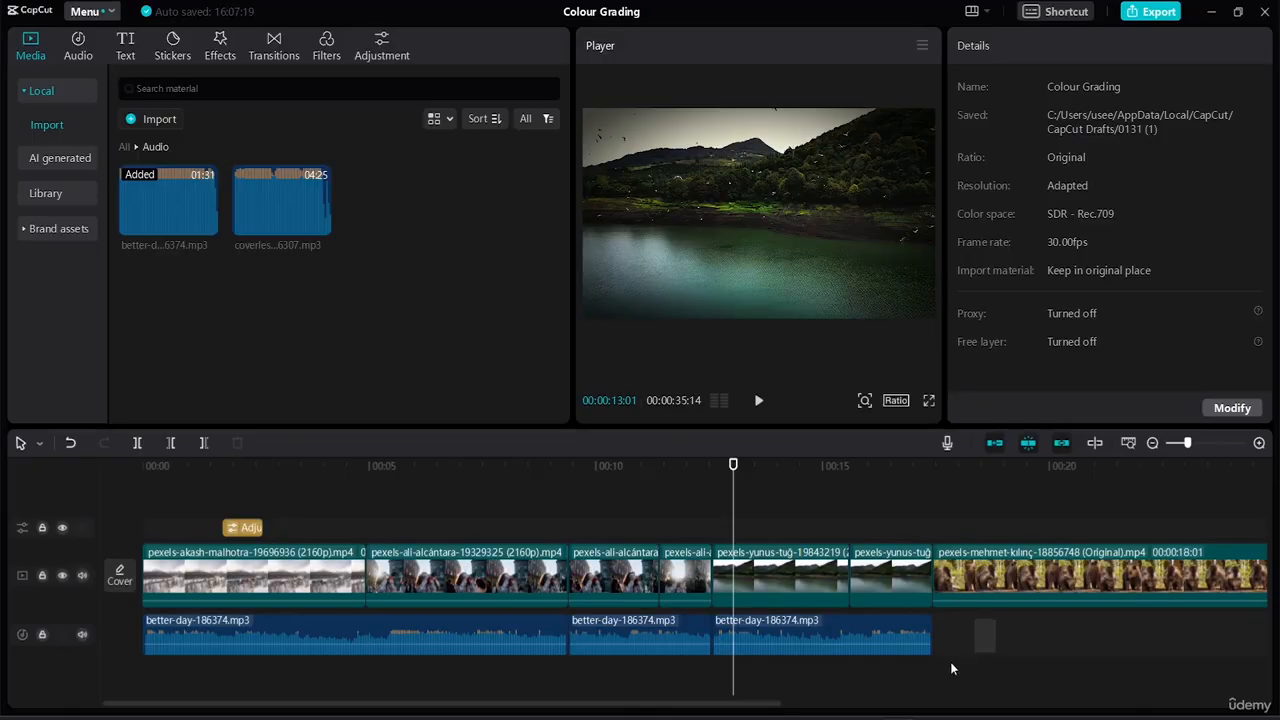
drag(951, 668, 404, 677)
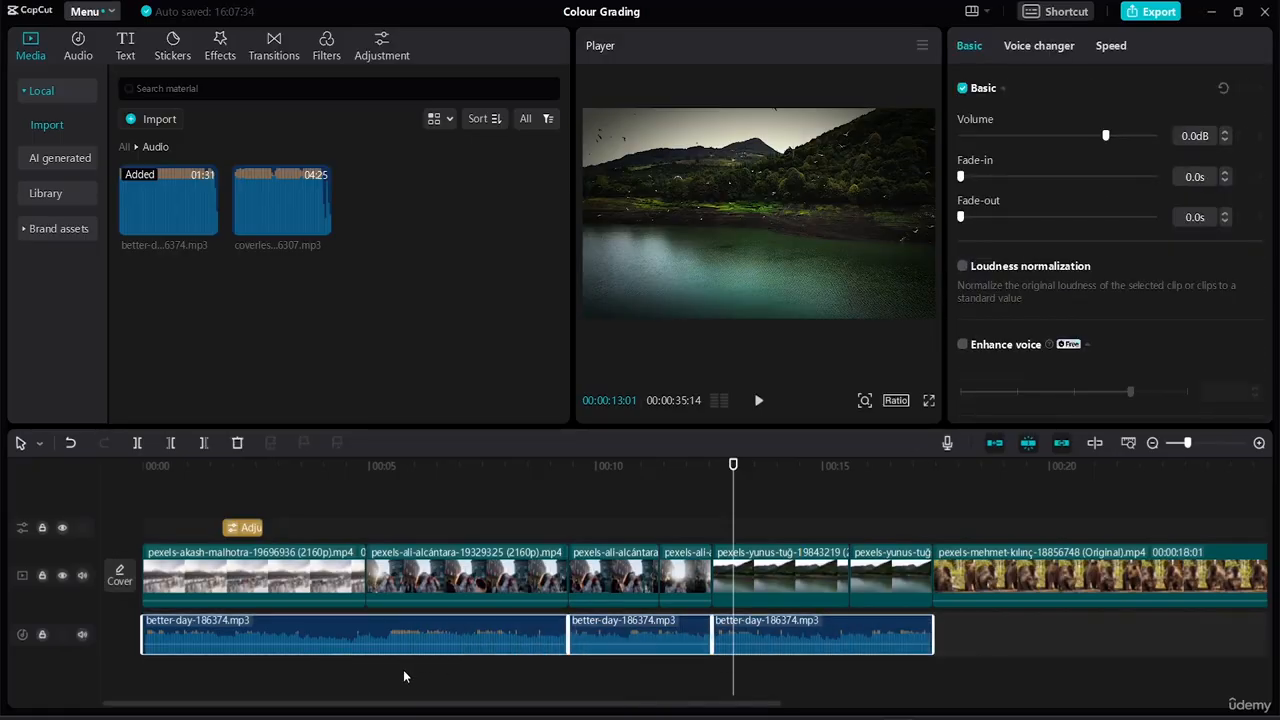
key(Delete)
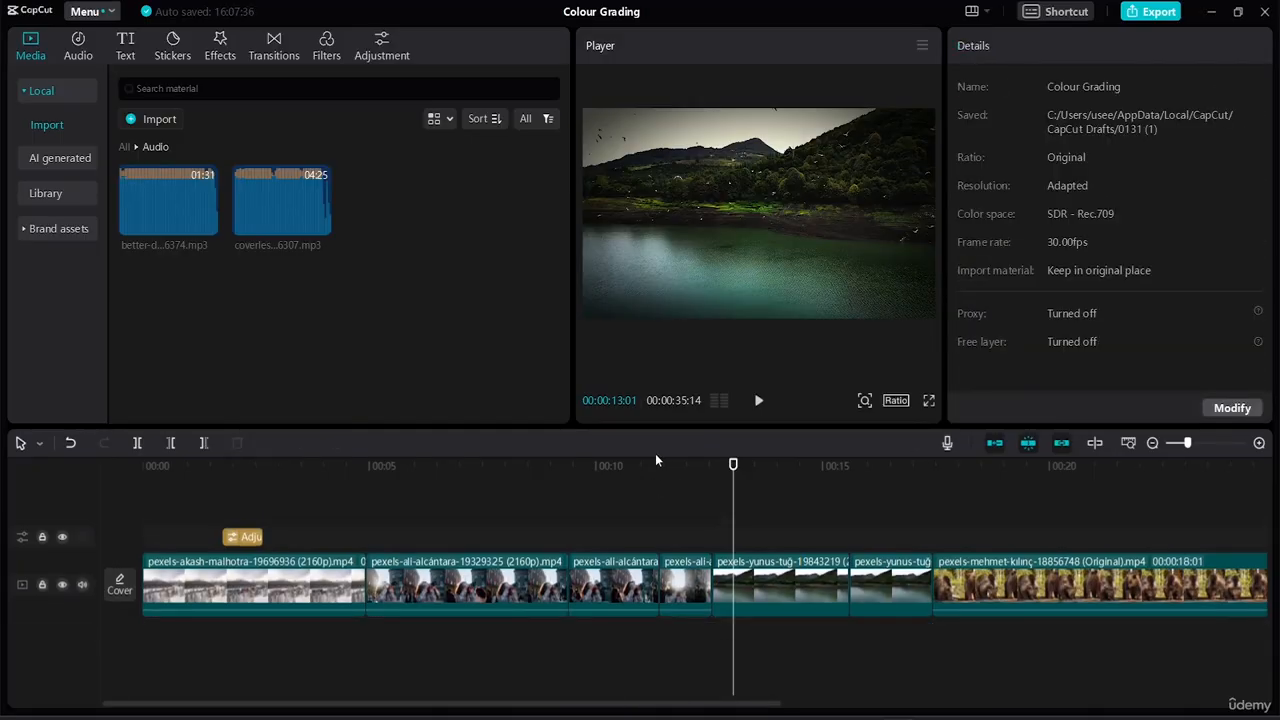
Step: Add better-day-186374.mp3 from the Audio media folder to the timeline and move it to the very beginning
click(181, 208)
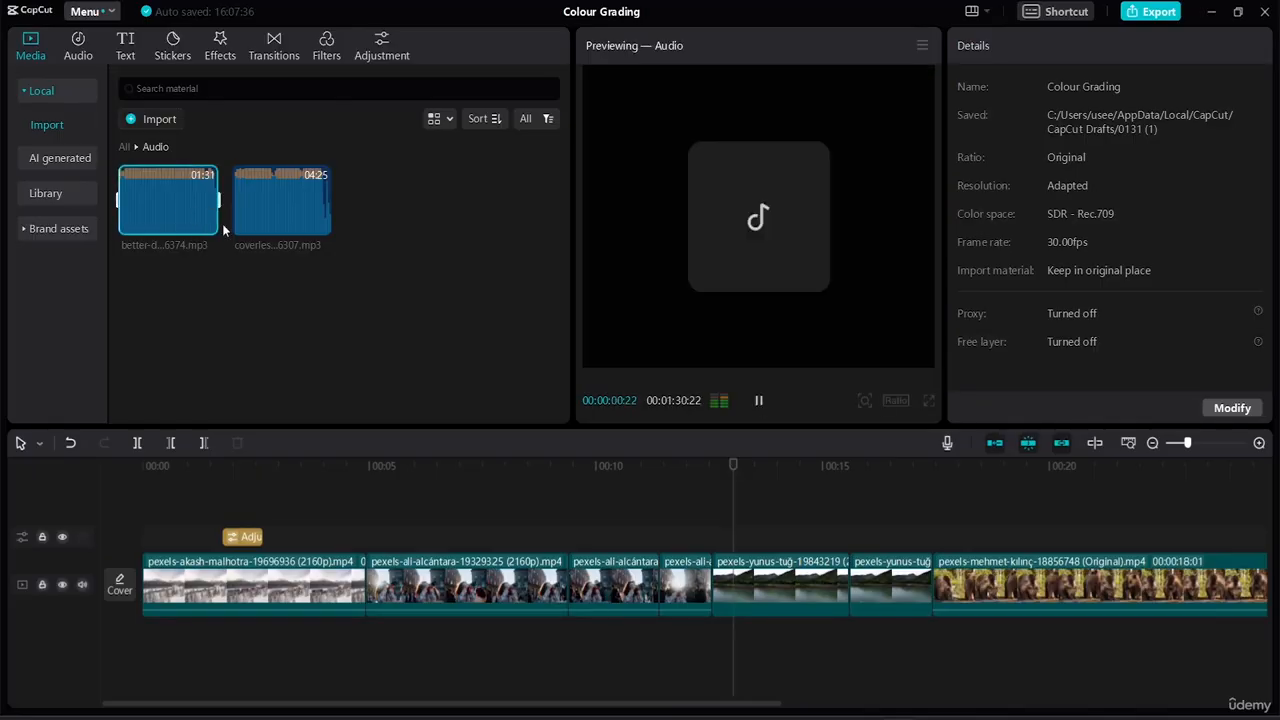
click(207, 224)
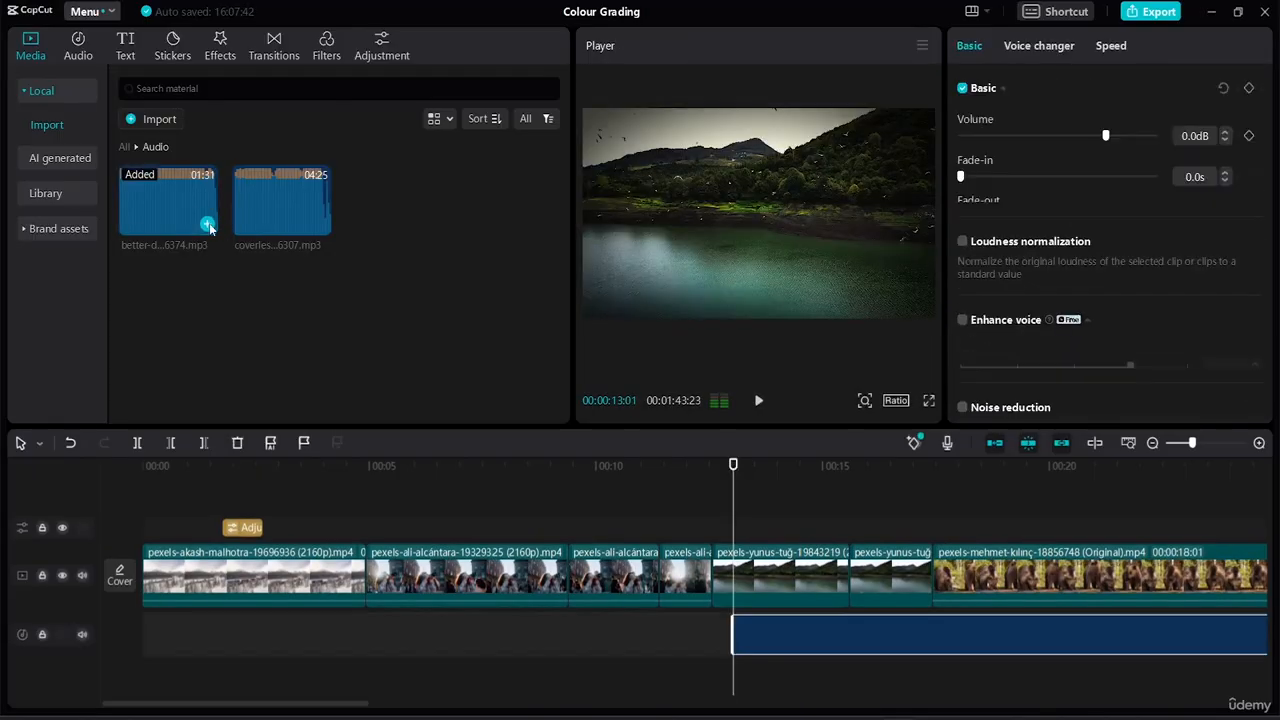
drag(1048, 625, 458, 621)
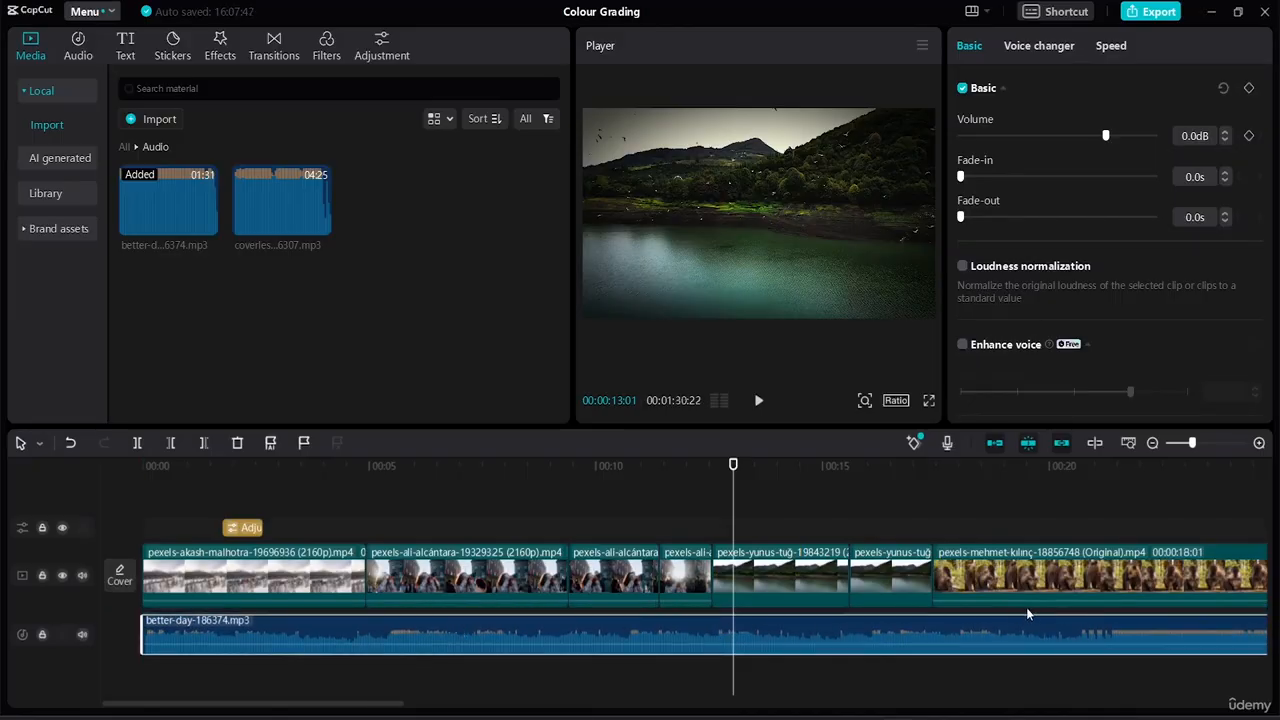
Step: Trim the end of the better-day-186374.mp3 track to line up with the end of the bear clip
click(1129, 443)
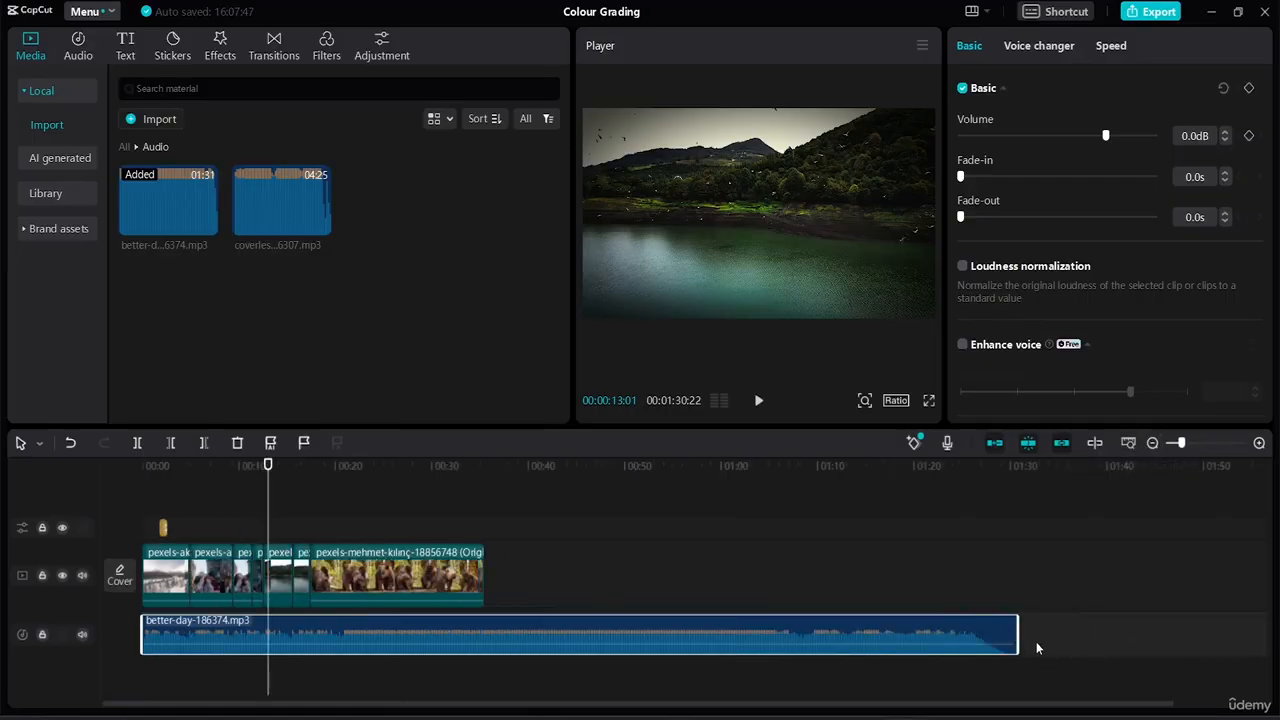
drag(1017, 634, 485, 611)
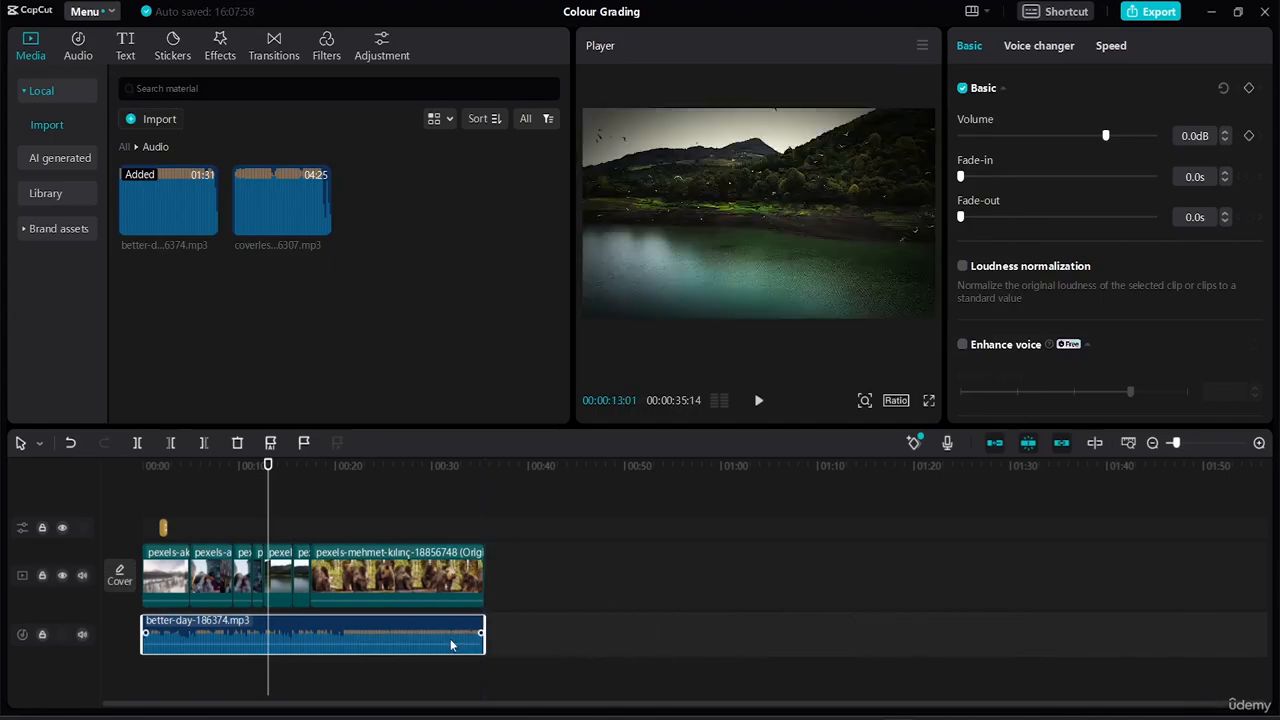
drag(483, 627, 485, 627)
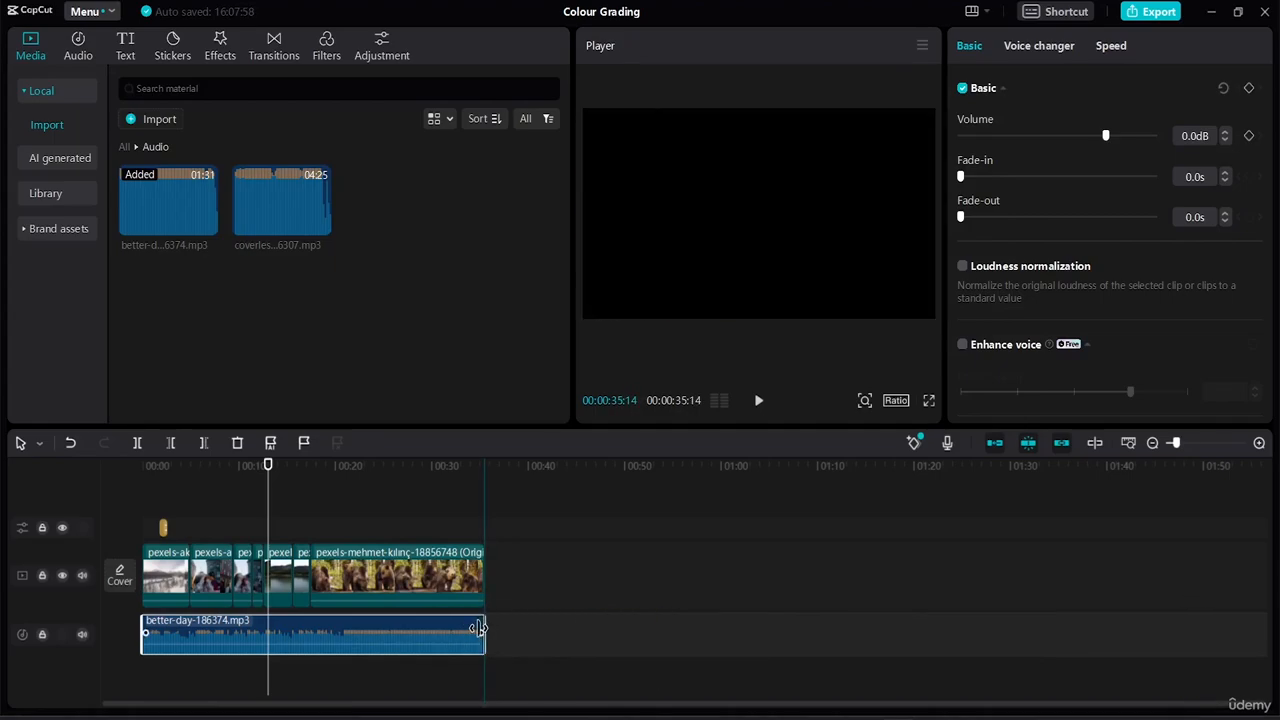
click(1127, 442)
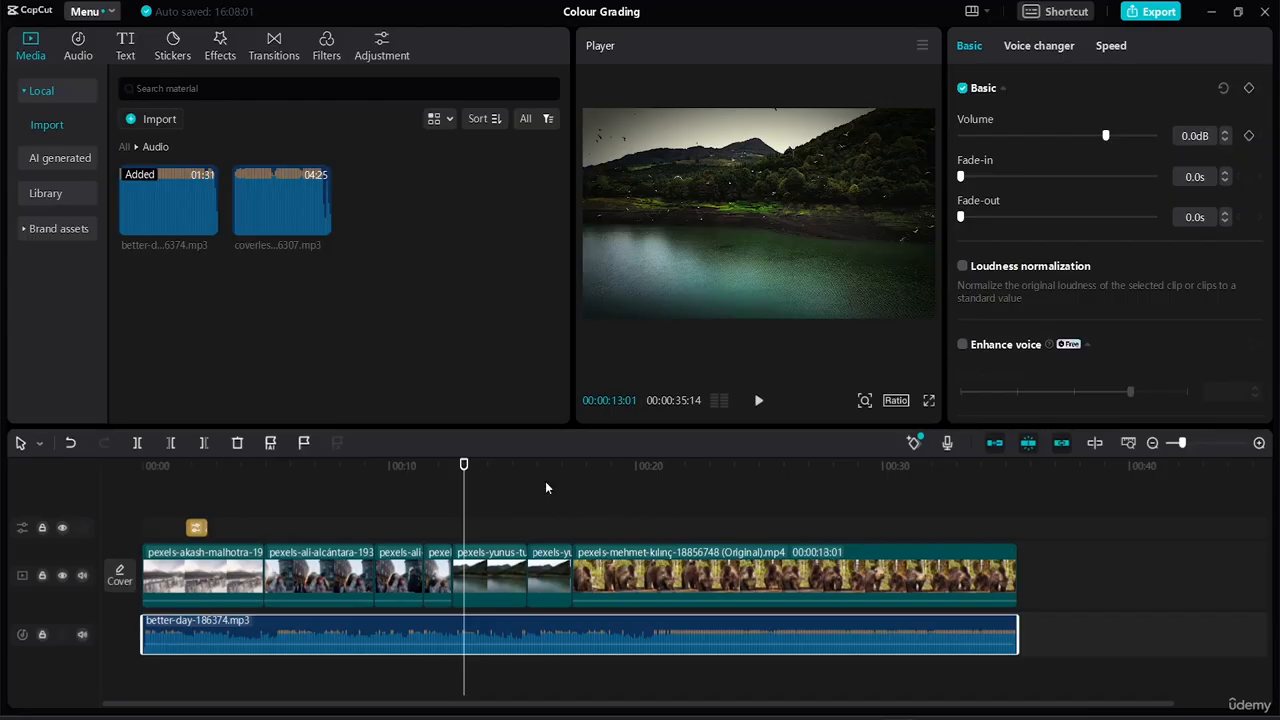
Step: Add a new custom adjustment layer above the bear clip at 00:00:19:17
drag(462, 466, 625, 500)
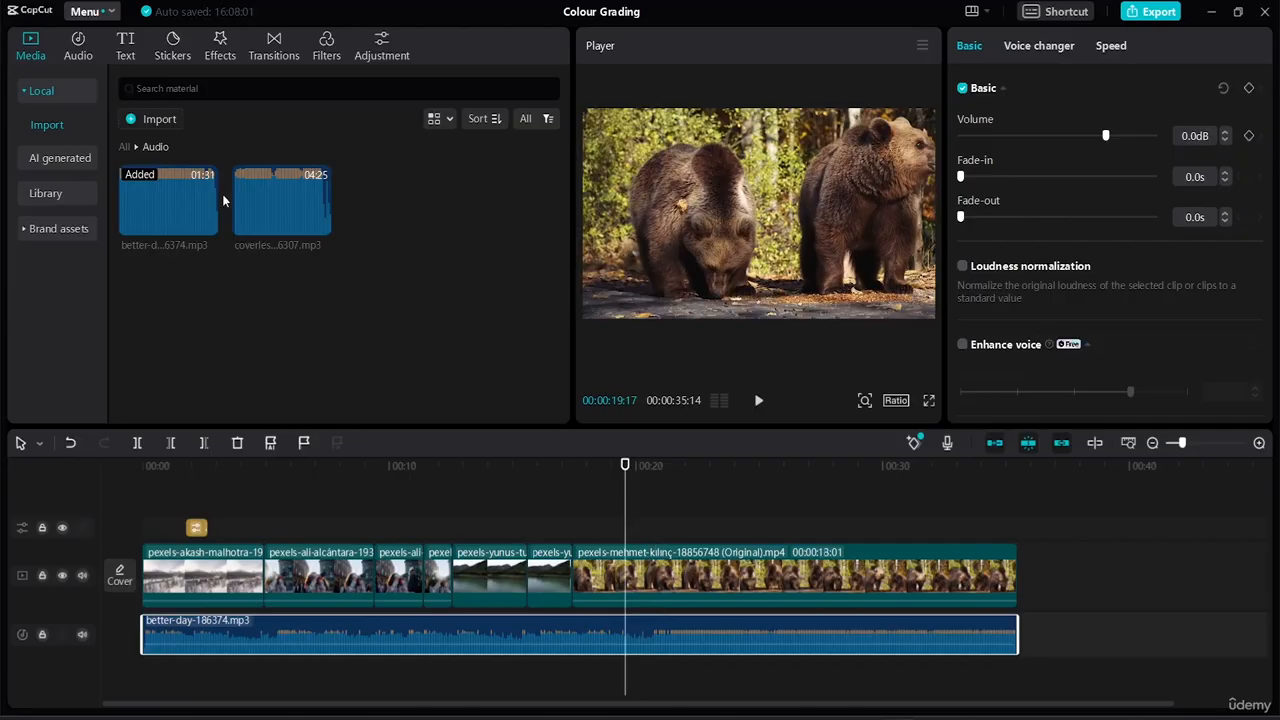
click(383, 46)
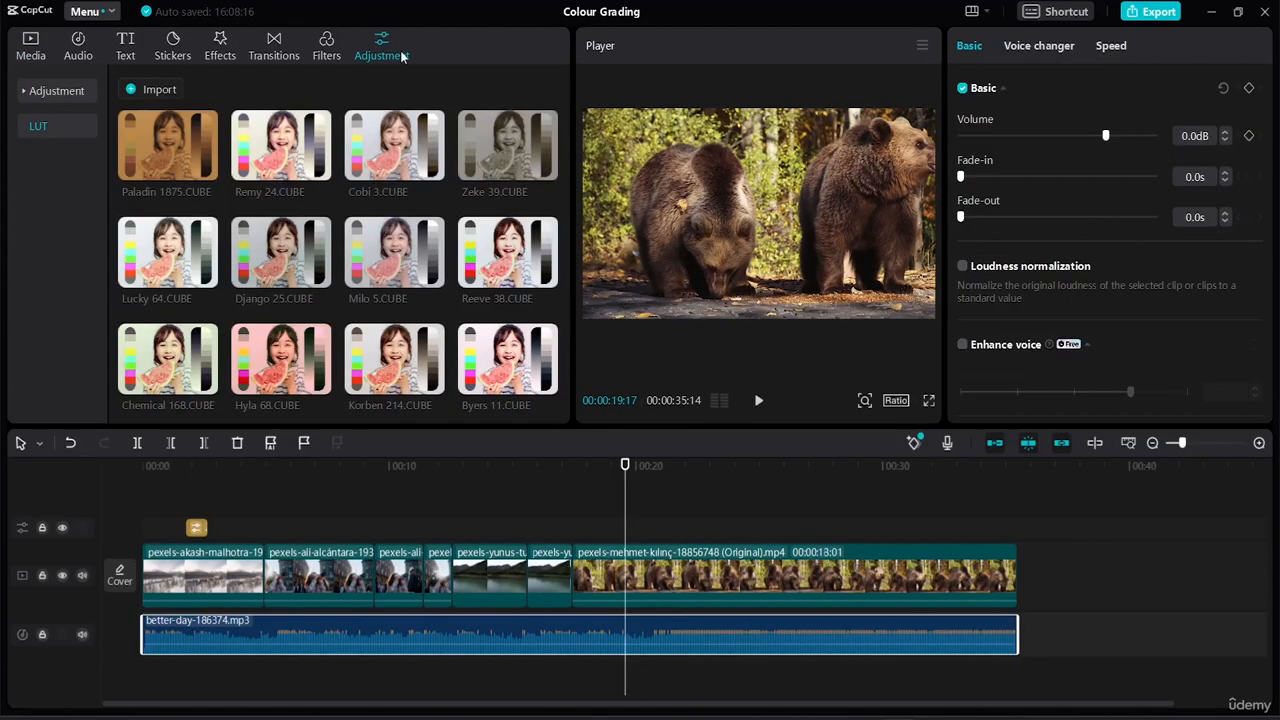
click(81, 90)
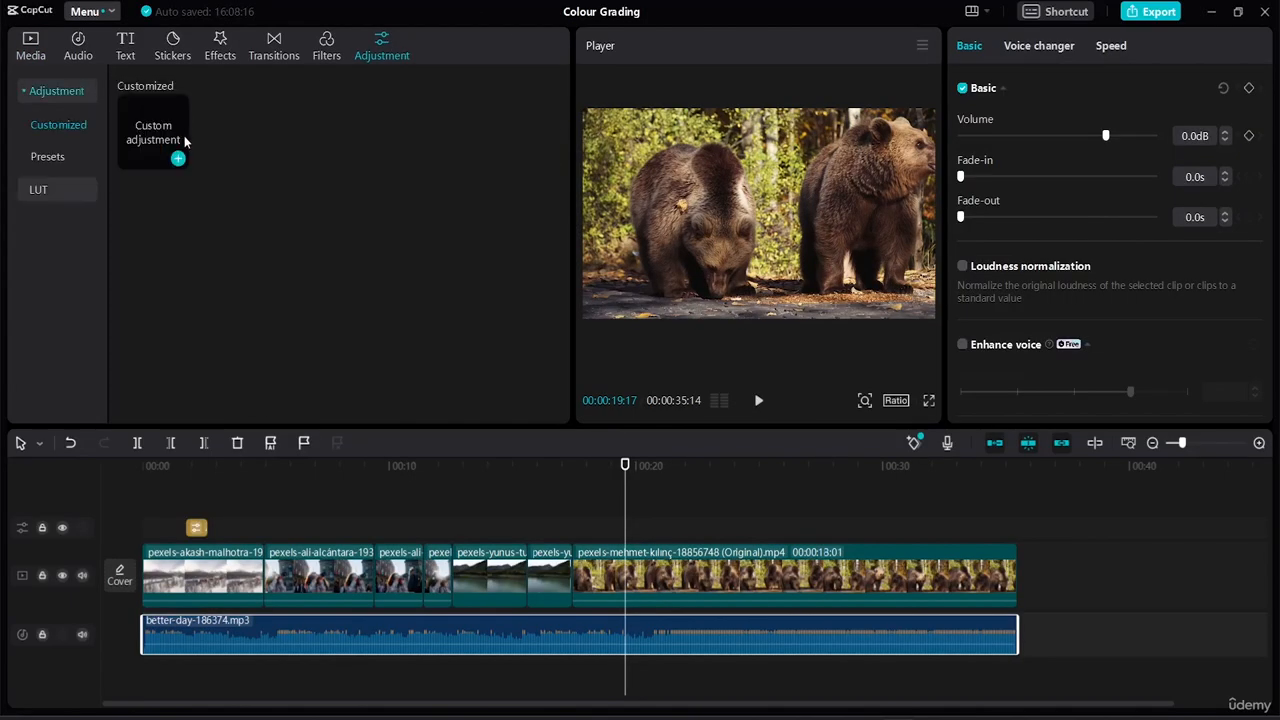
mouse_move(175, 160)
click(183, 159)
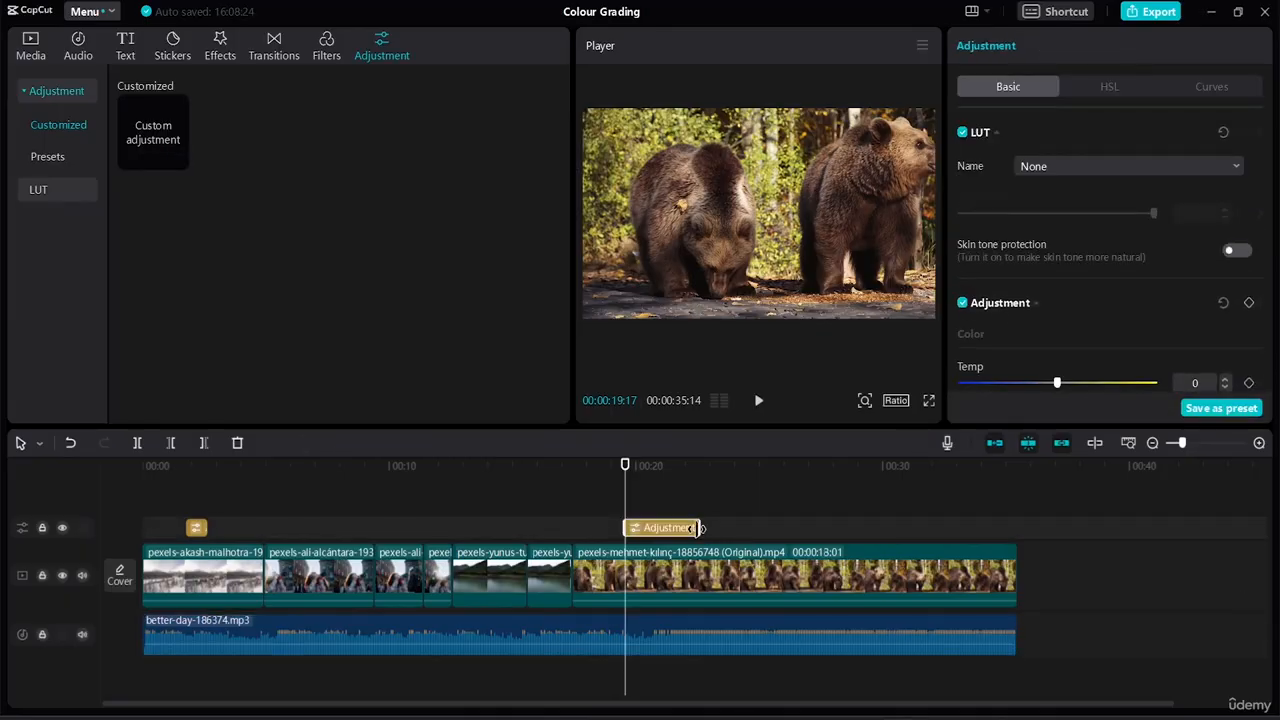
Step: Align the new adjustment layer with the start of the bear clip and extend it to the clip's end
drag(650, 527, 955, 565)
click(955, 565)
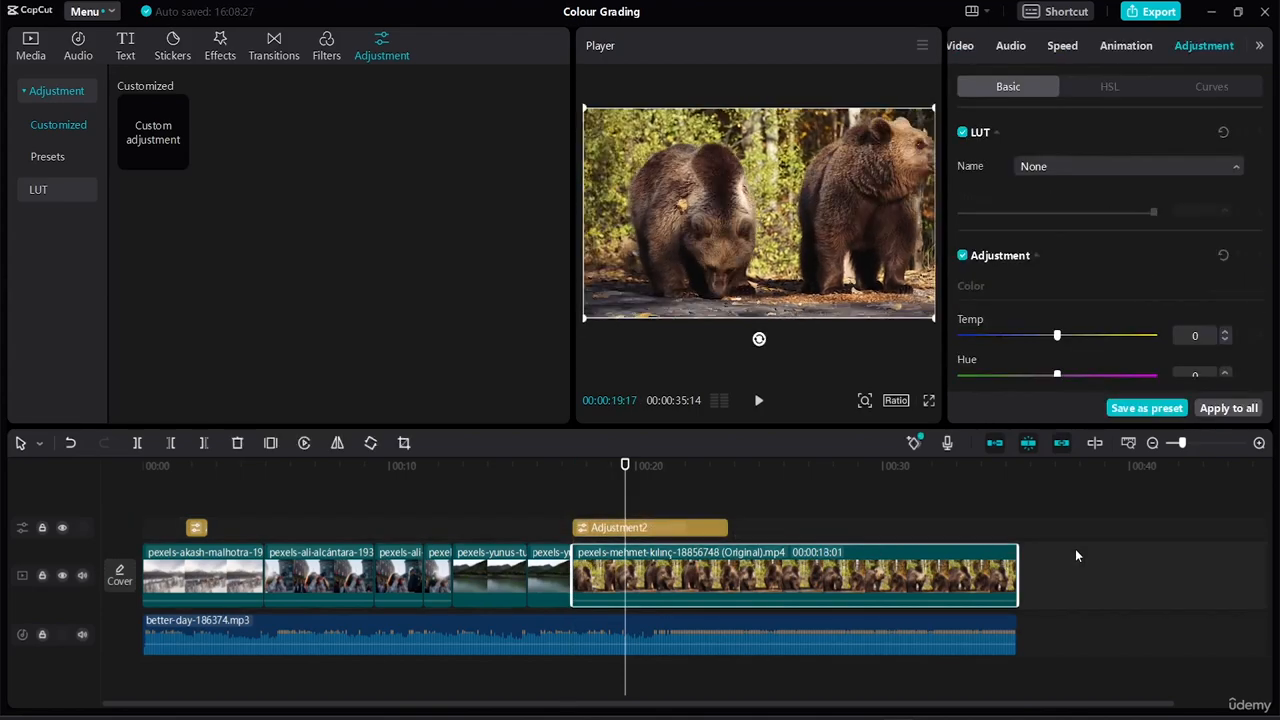
click(714, 537)
drag(729, 536, 1025, 537)
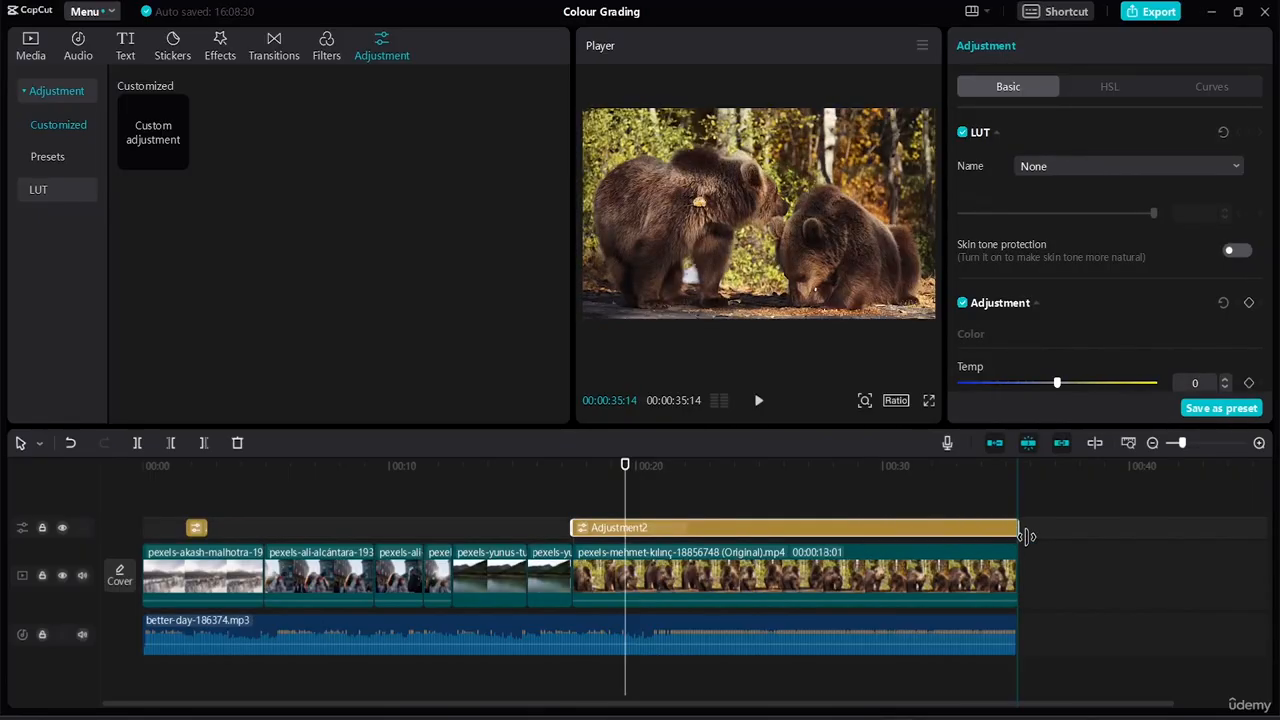
click(1068, 578)
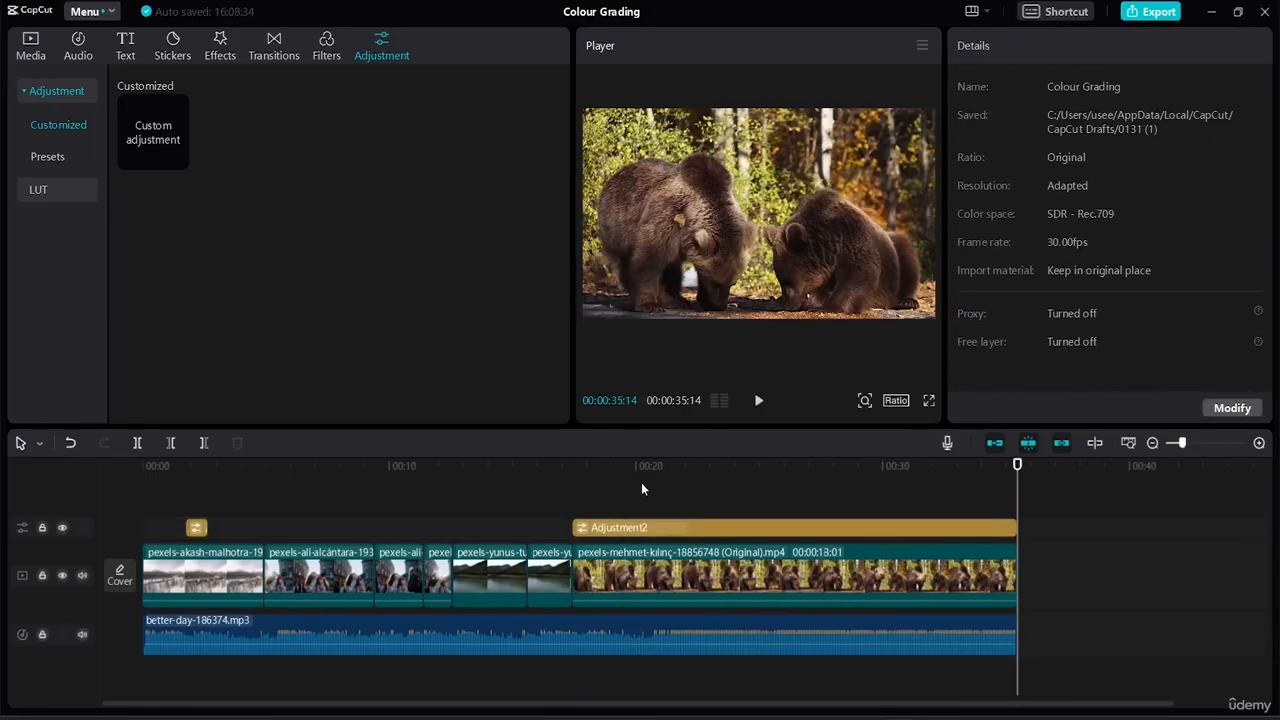
Step: Apply the Neon 770.CUBE LUT to the bear clip's adjustment layer at strength 75 with skin tone protection on
click(738, 527)
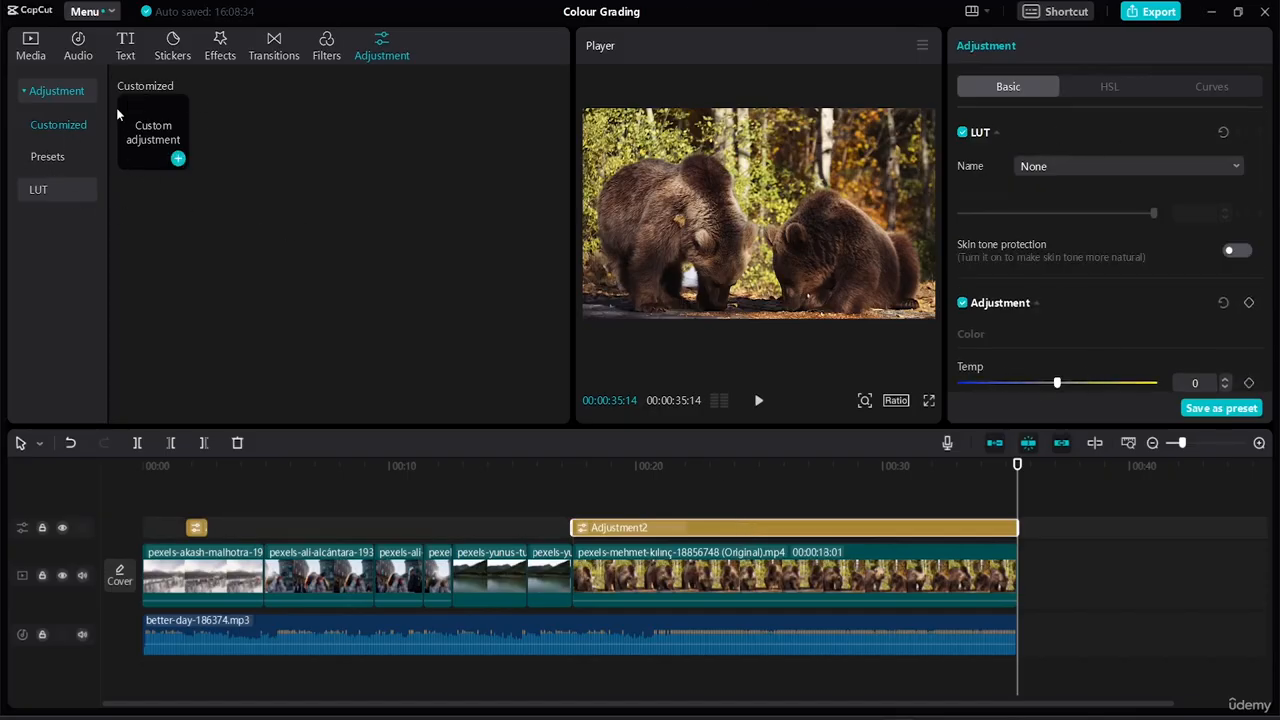
click(40, 190)
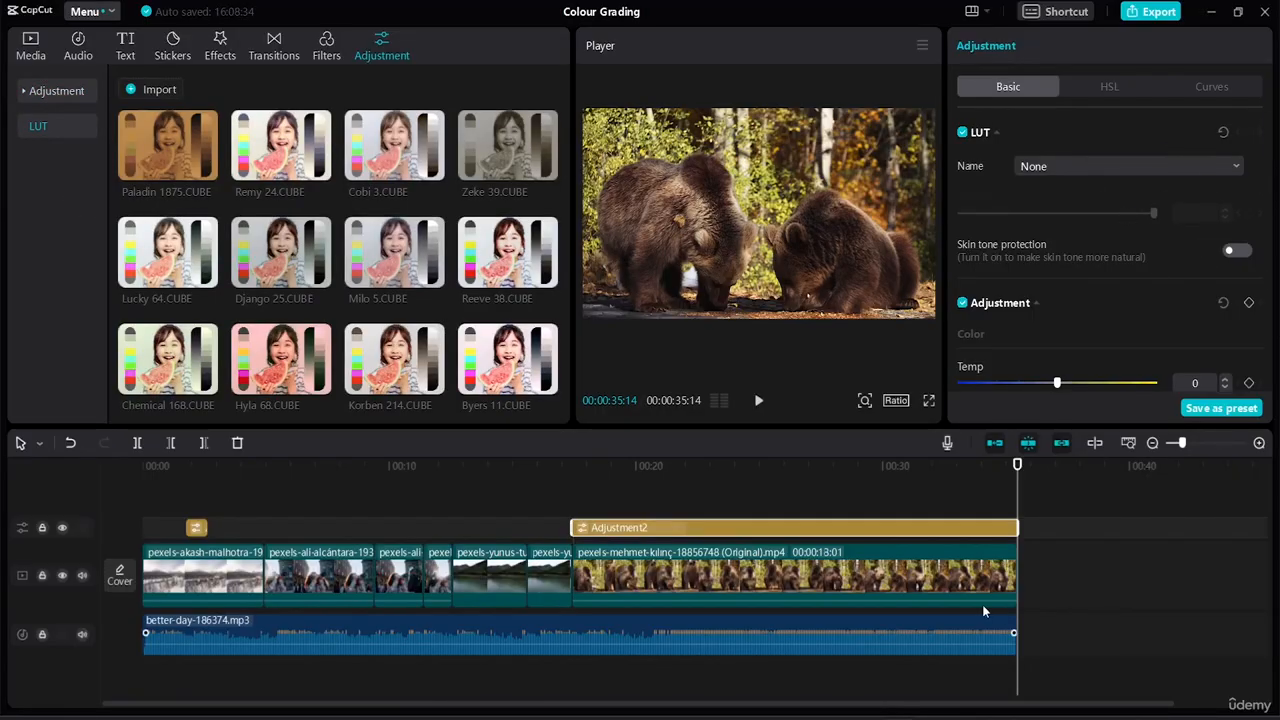
click(1236, 170)
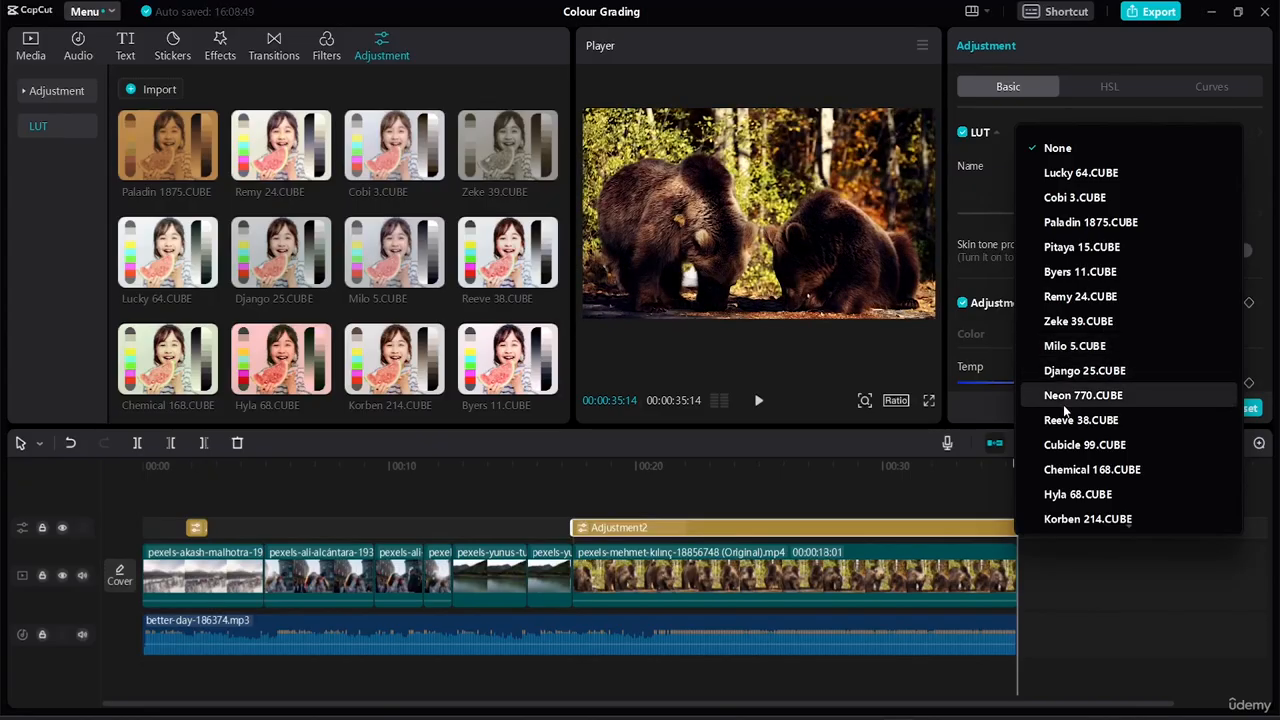
click(1064, 398)
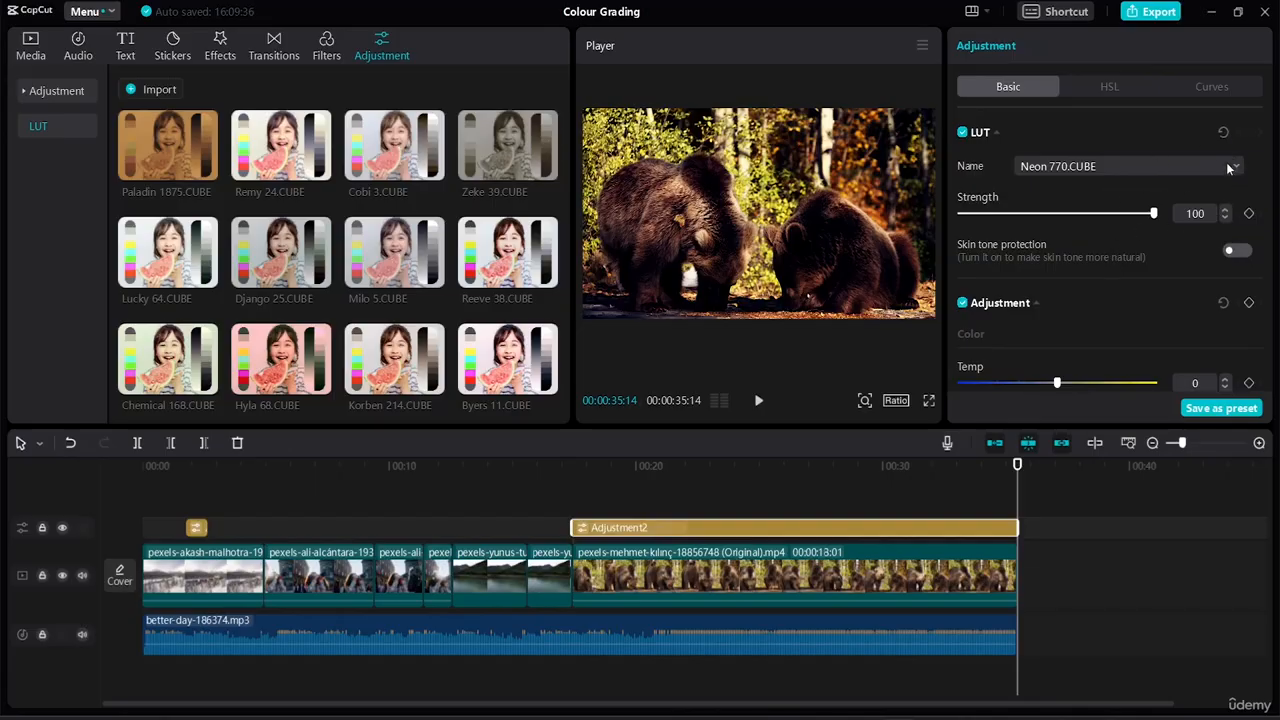
drag(1153, 215, 1108, 218)
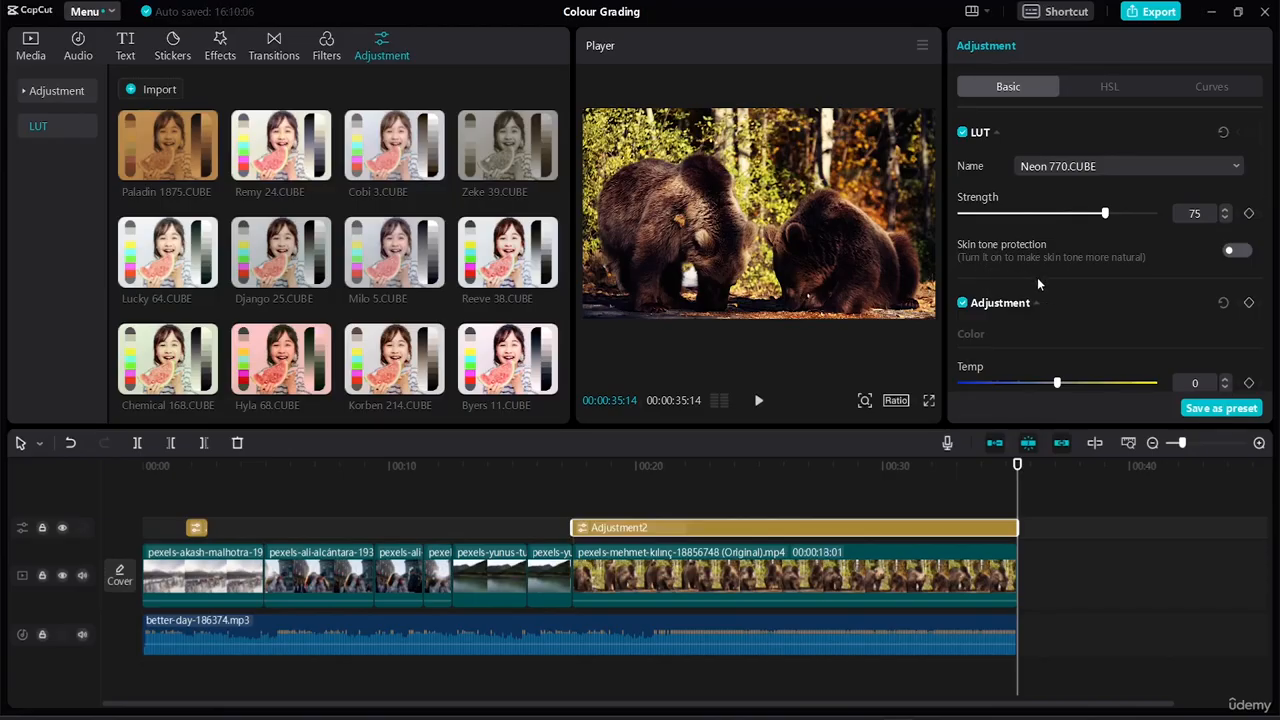
click(1237, 252)
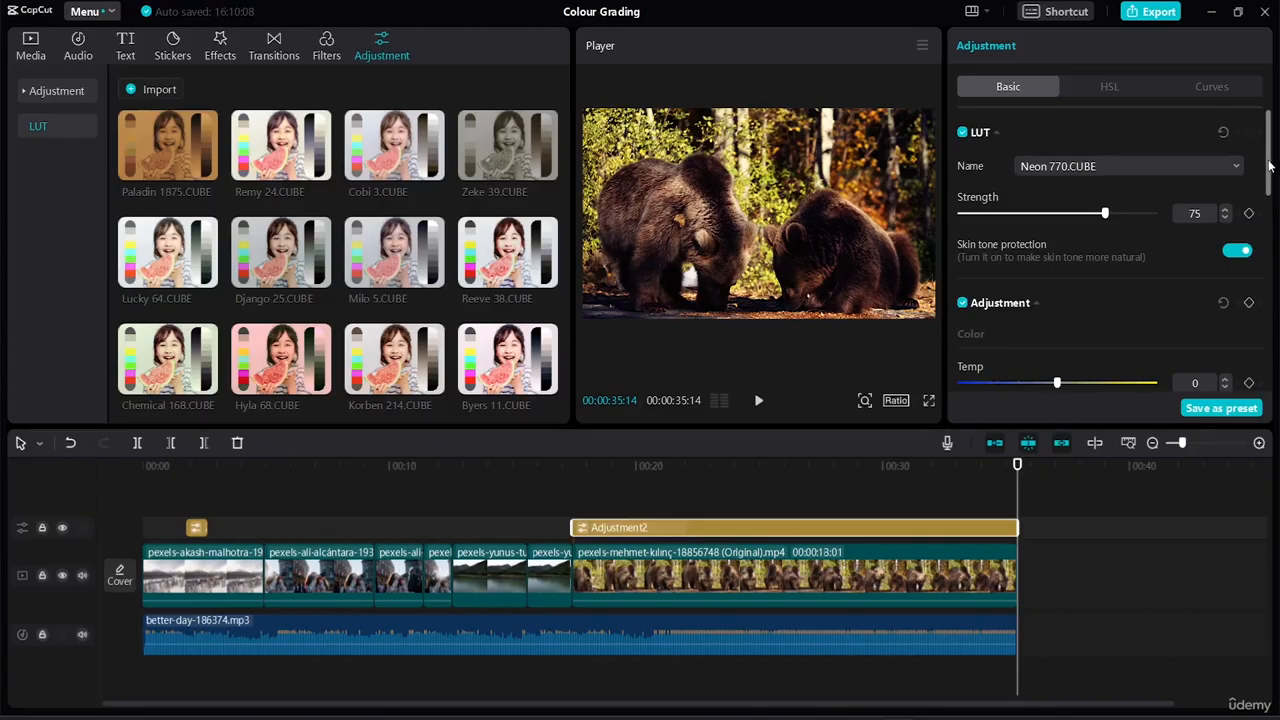
Step: Set the adjustment layer's Temp to 18, Hue to -25, Saturation to 18 and Brightness to 24
drag(1270, 172, 1270, 224)
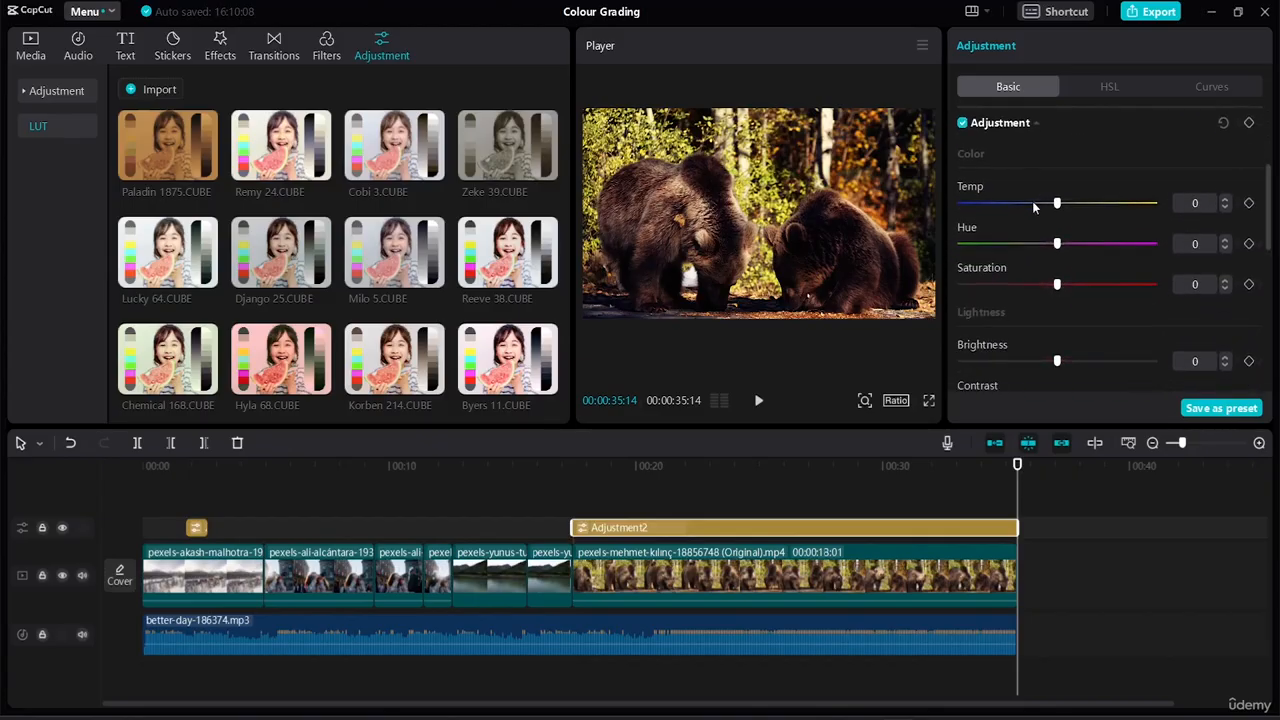
drag(1058, 203, 1093, 206)
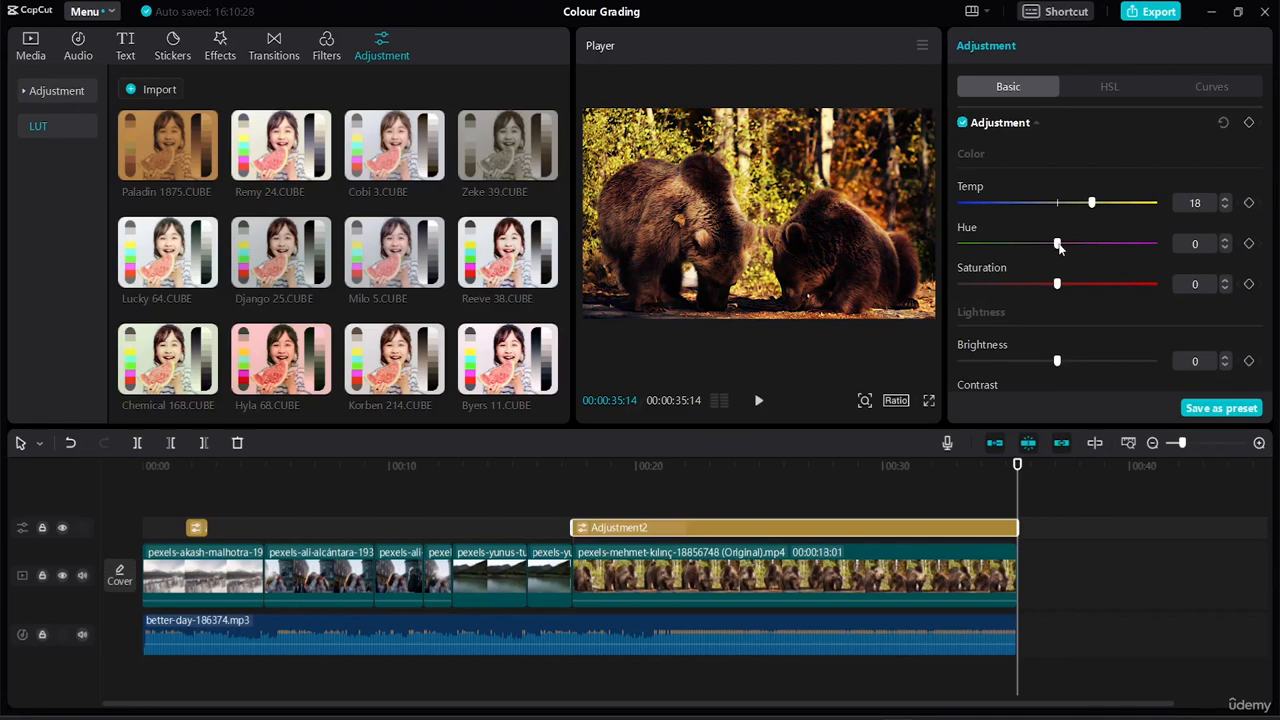
drag(1058, 245, 1009, 247)
drag(1057, 286, 1091, 289)
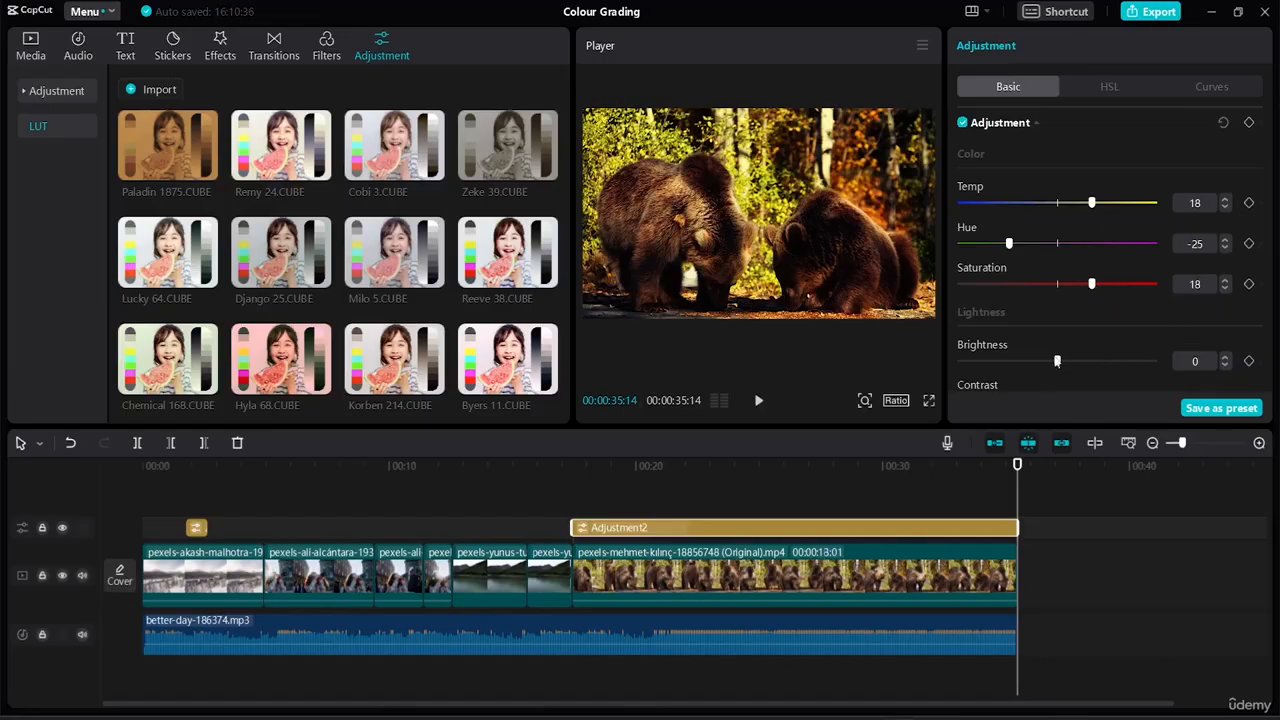
drag(1057, 361, 1097, 360)
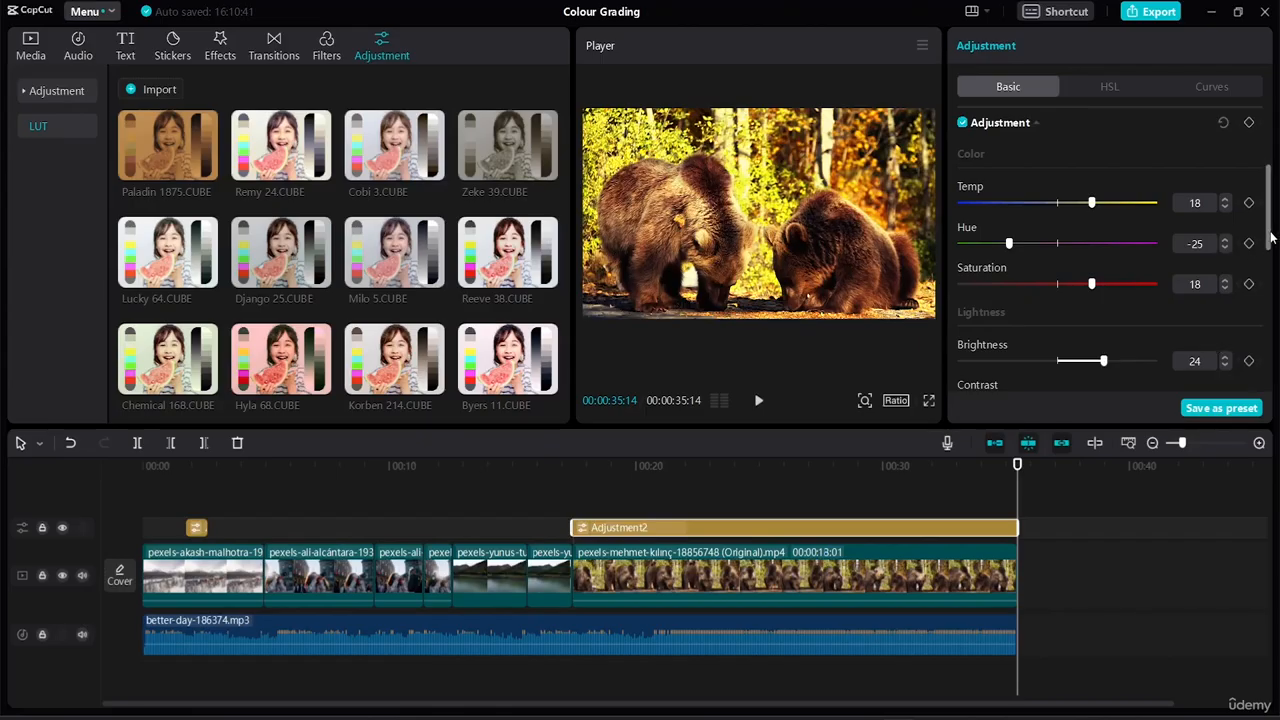
Step: Set the adjustment layer's Contrast to -18, Highlight to 19, Blacks to -15 and Whites to 4
drag(1272, 237, 1272, 290)
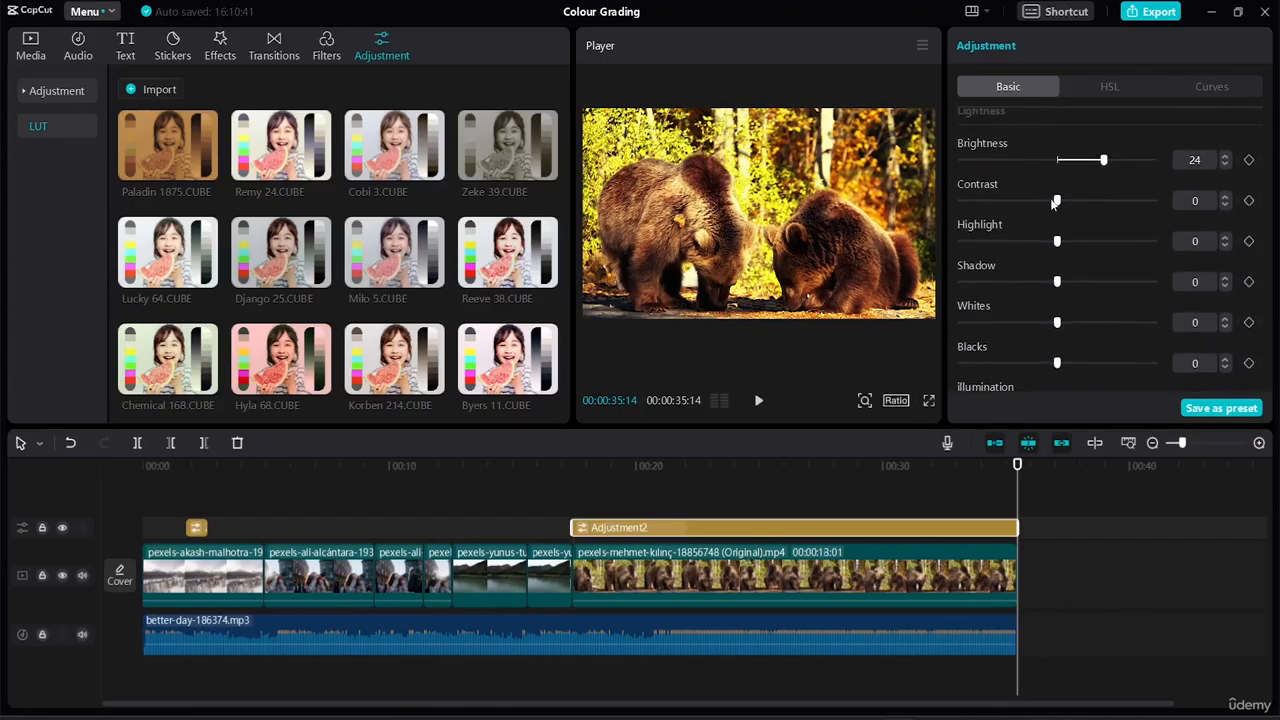
drag(1055, 203, 1094, 243)
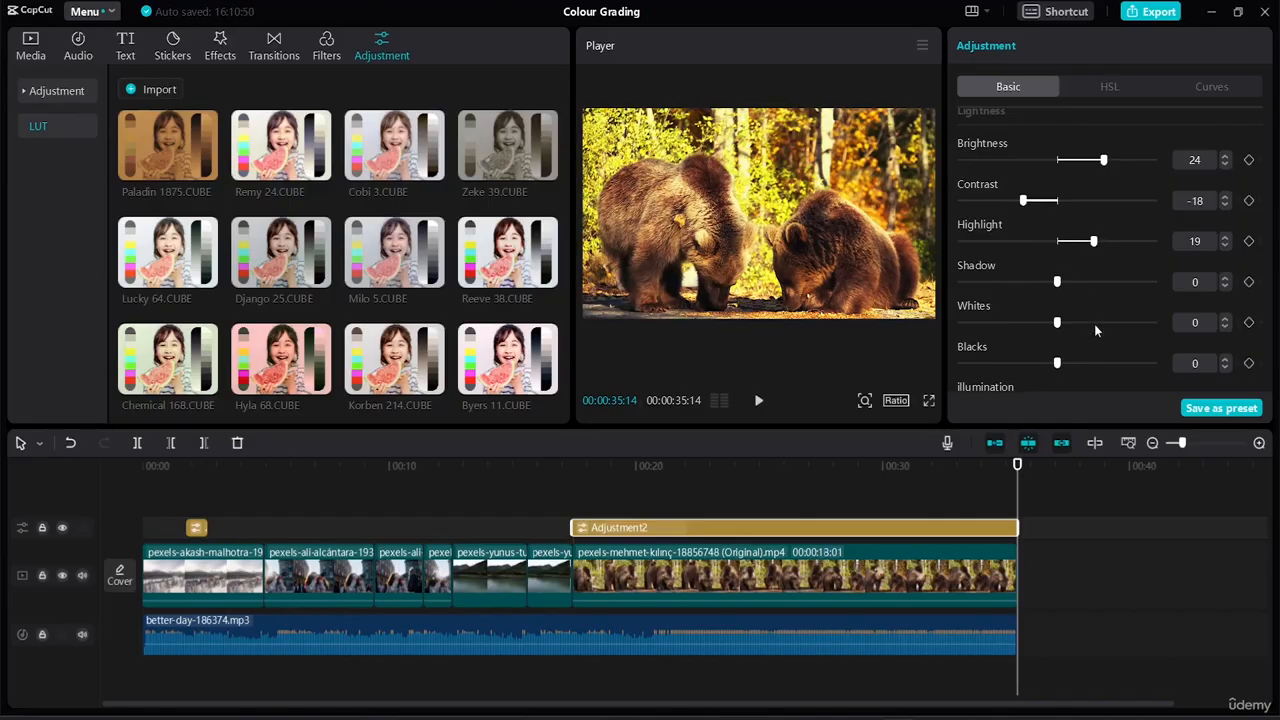
drag(1057, 365, 1029, 365)
mouse_move(1057, 324)
mouse_down()
mouse_move(1080, 325)
mouse_move(1064, 324)
mouse_up()
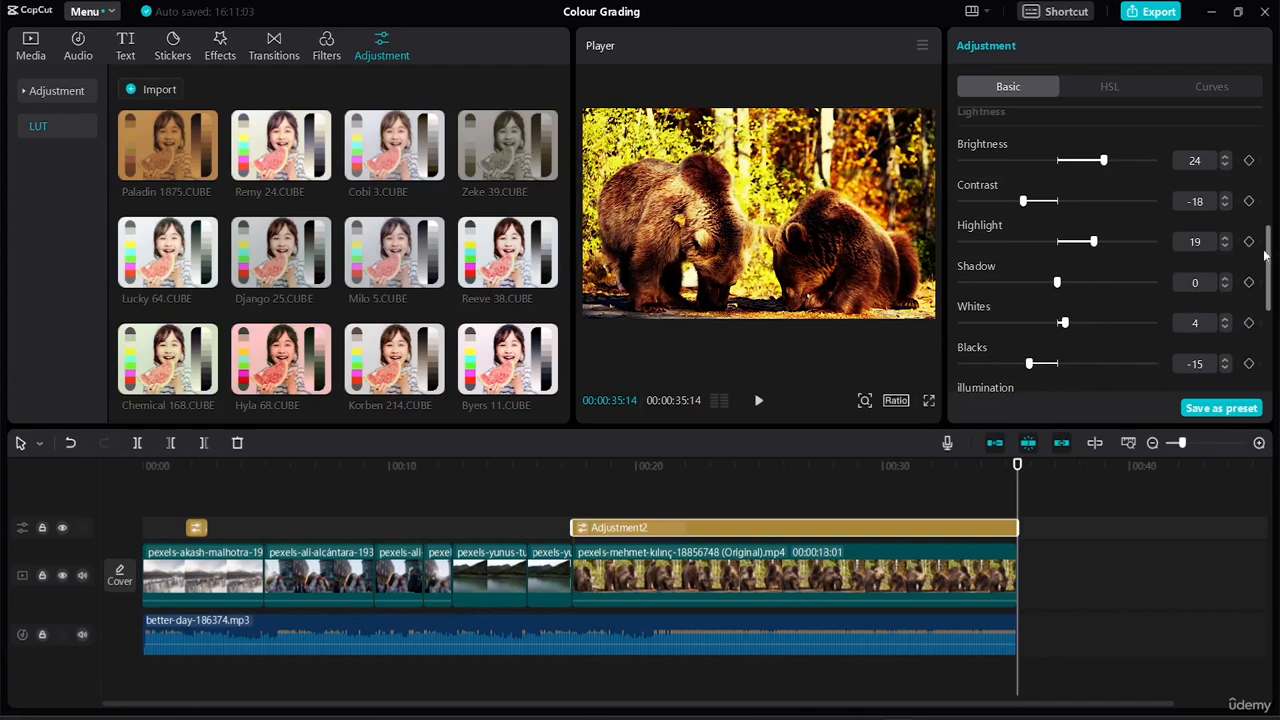
Step: Set the adjustment layer's Sharpen effect to 19 and its Fade to about 49
scroll(1268, 272, down, 5)
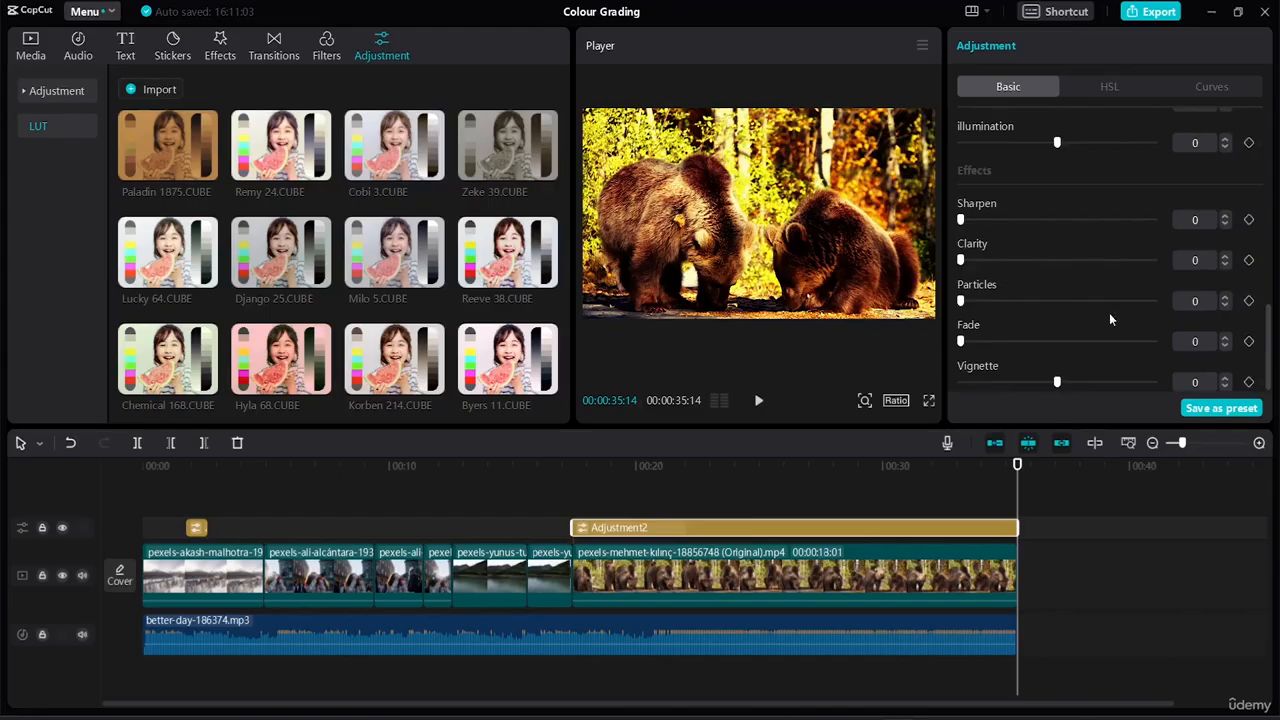
drag(966, 222, 1000, 229)
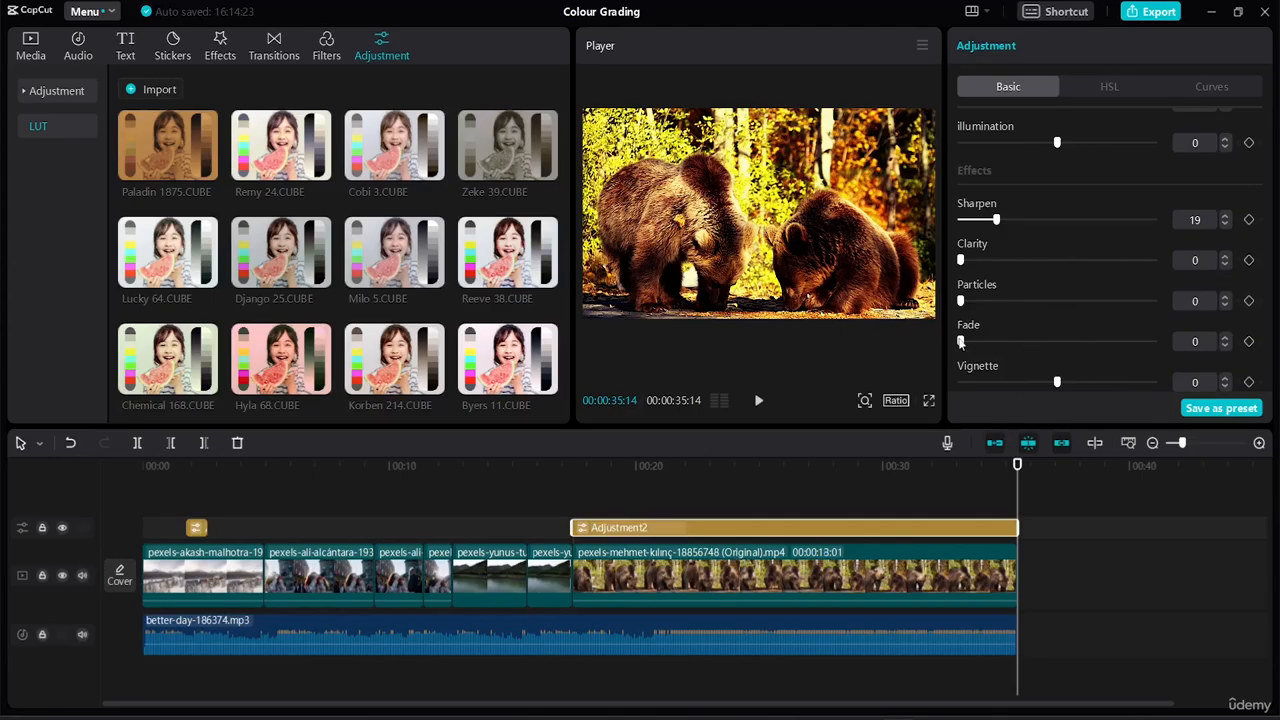
drag(961, 342, 1056, 342)
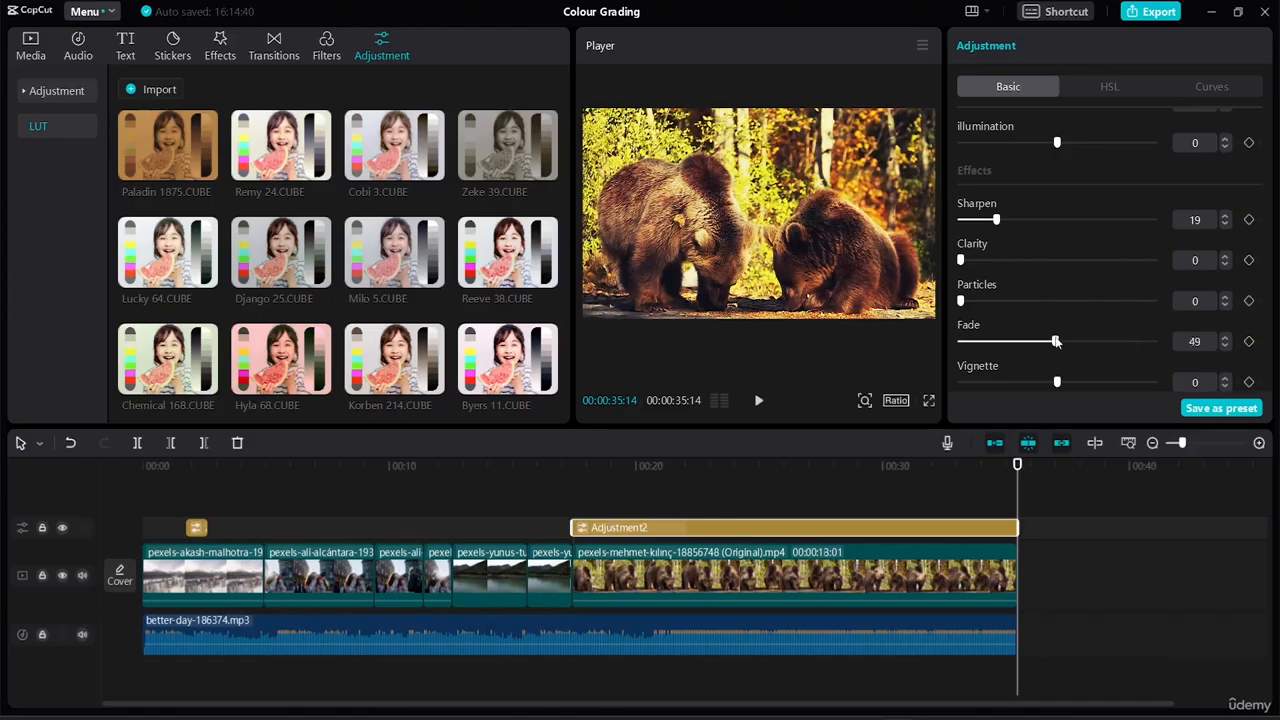
click(1225, 339)
Step: Shorten the bear clip's adjustment layer so it runs from the clip's start to 00:00:29:16
click(615, 590)
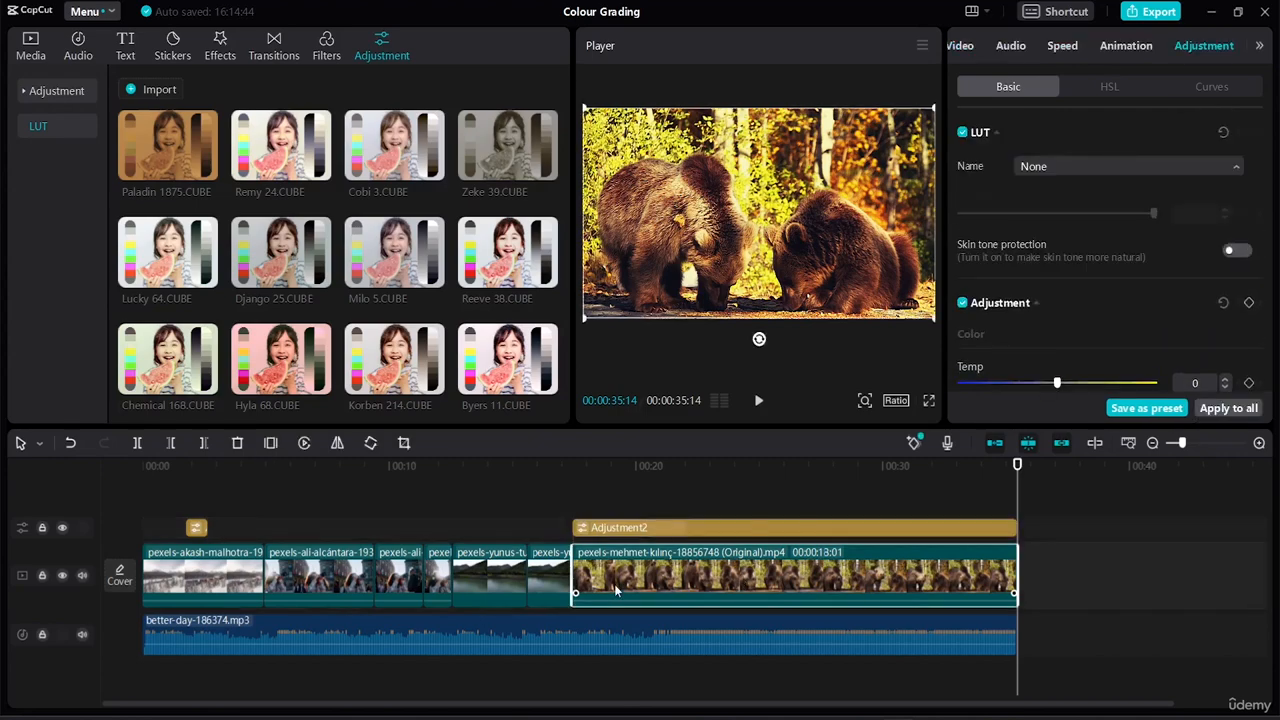
click(739, 527)
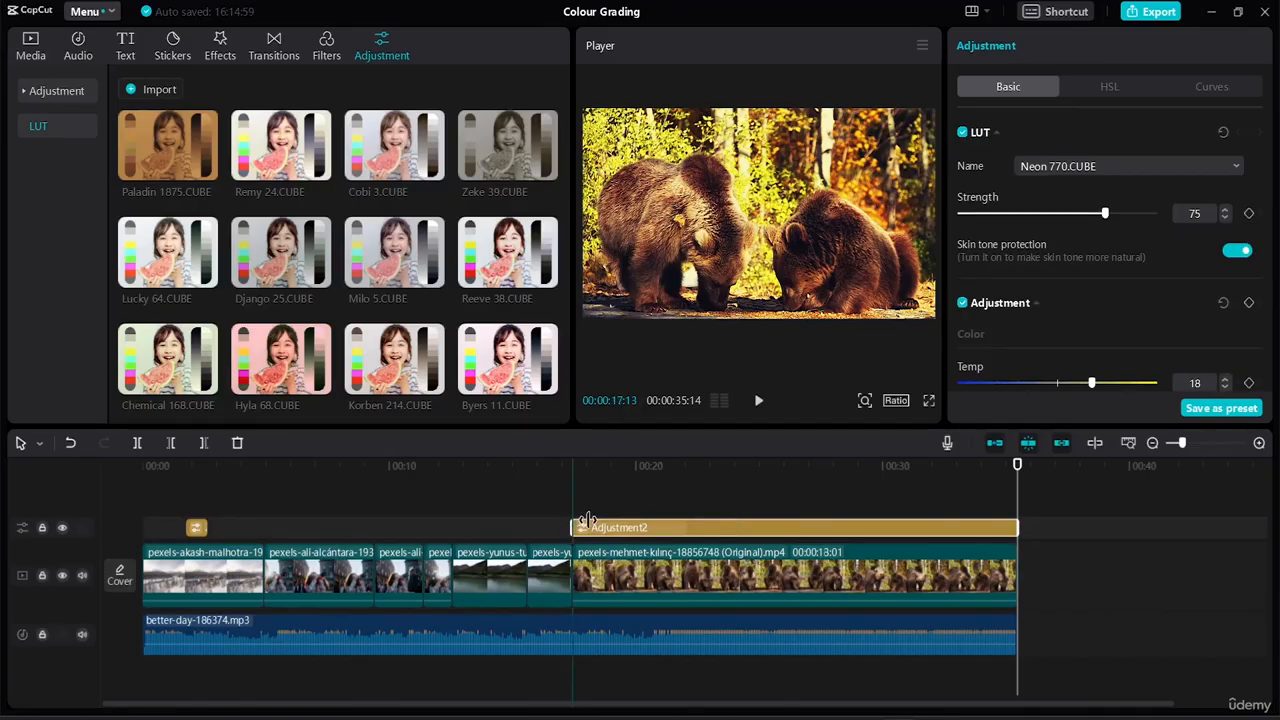
drag(586, 521, 690, 525)
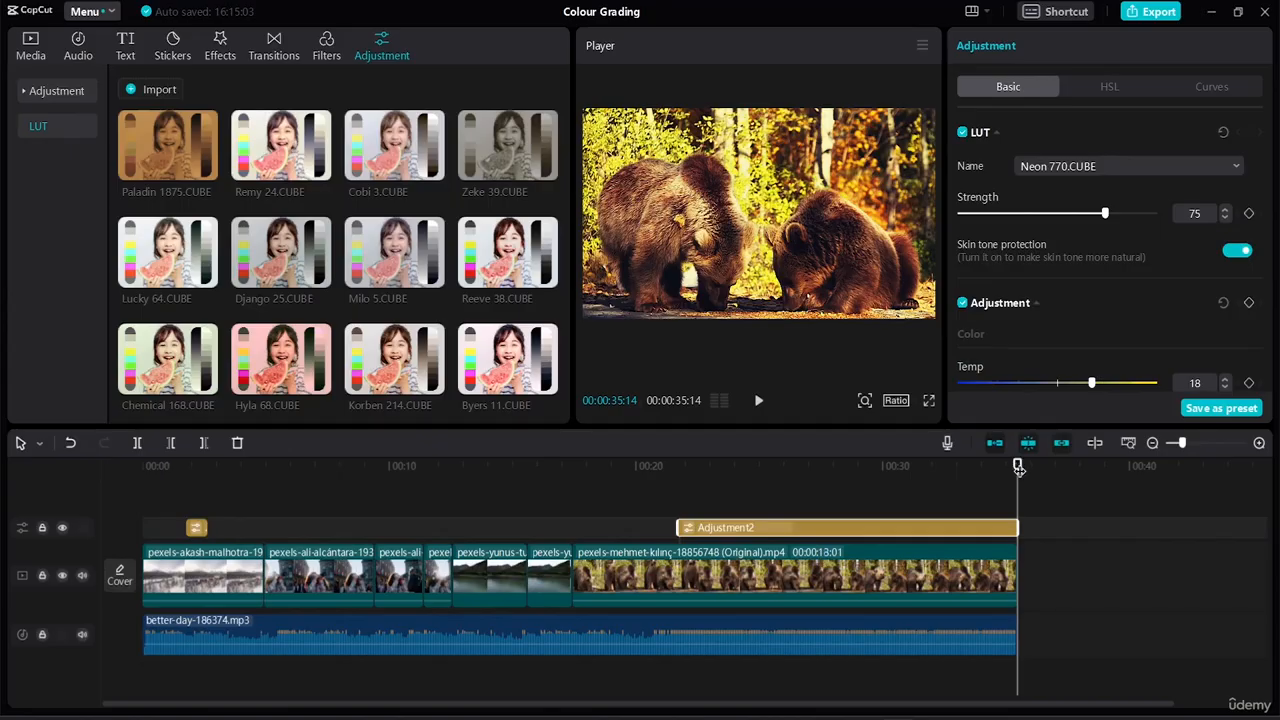
drag(1018, 468, 871, 552)
drag(806, 527, 704, 540)
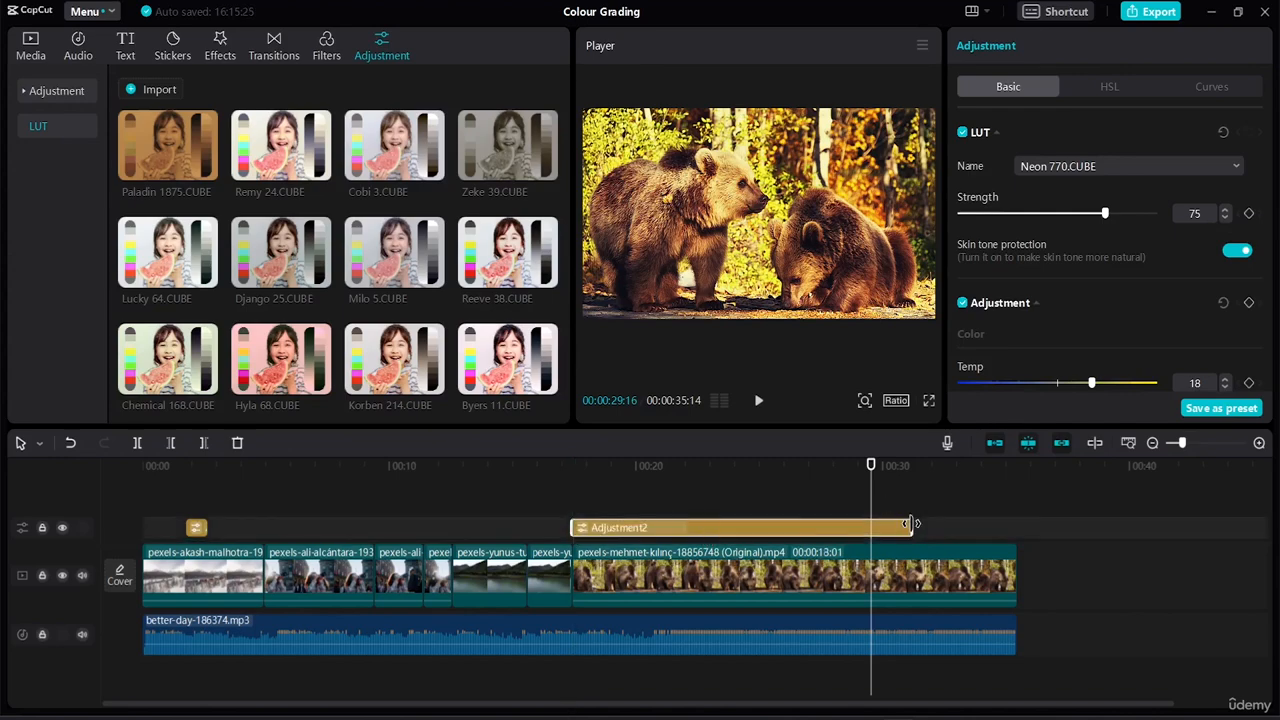
drag(911, 528, 870, 527)
click(936, 520)
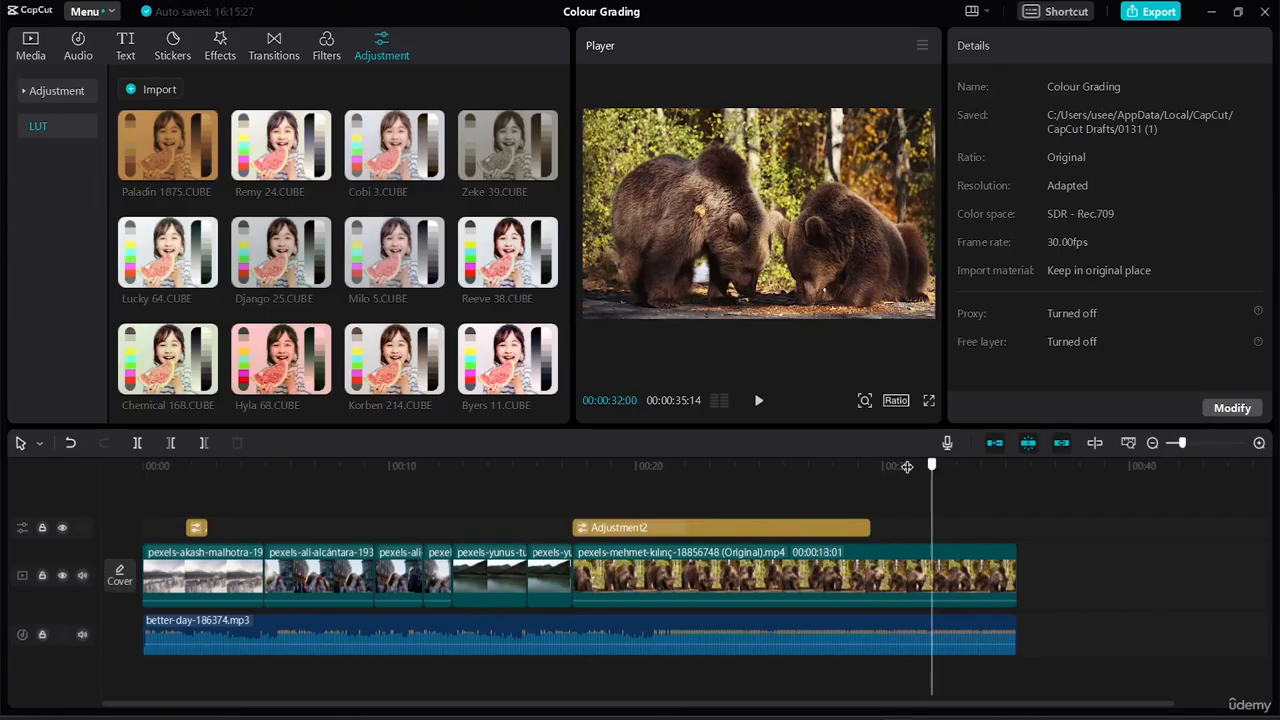
Step: Play the bear clip from its start and shorten its adjustment layer to end at about 26 seconds
drag(937, 466, 569, 484)
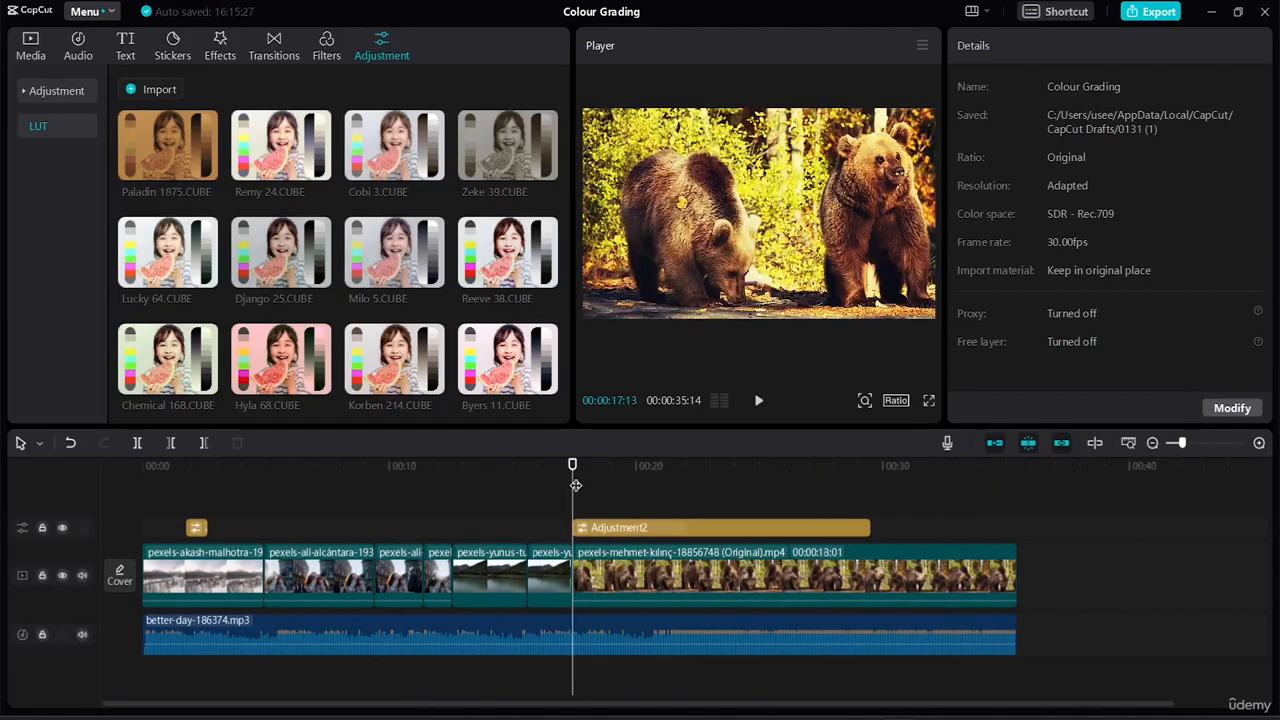
click(758, 401)
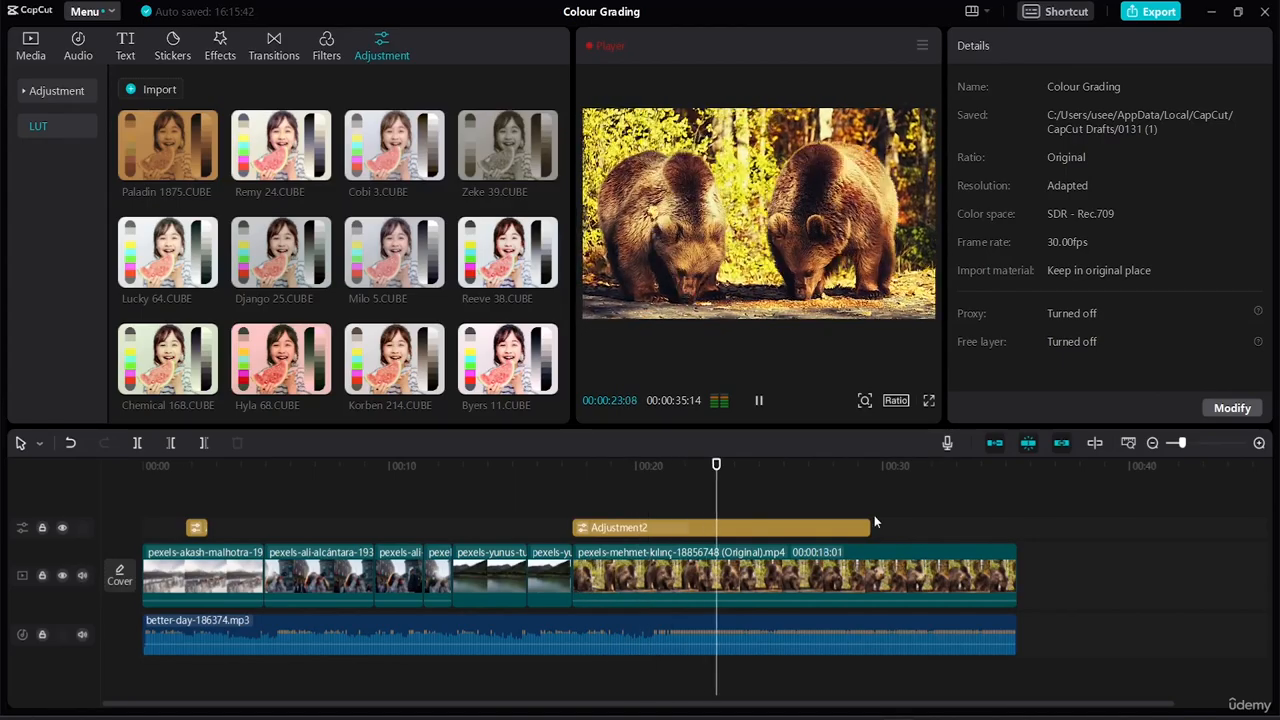
drag(869, 527, 785, 531)
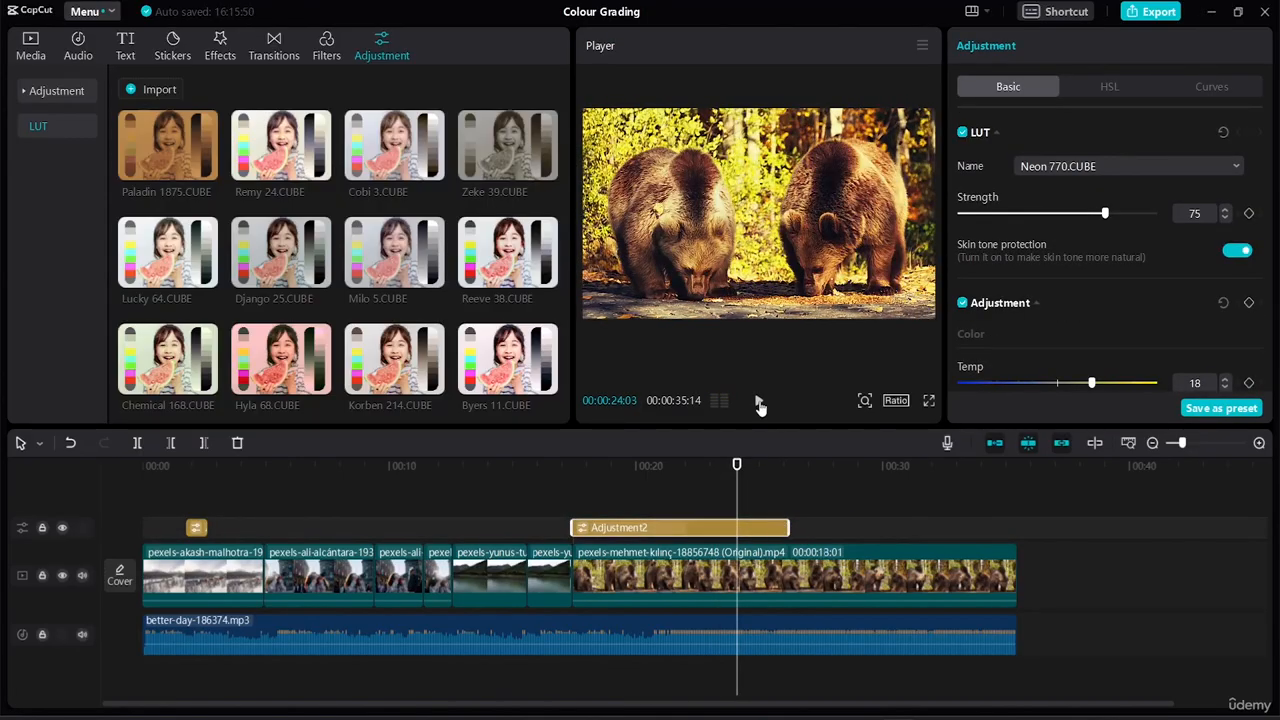
Step: Preview the bear footage across the adjustment layer's end, comparing frames inside and outside the layer and finishing at 00:00:23:11
click(758, 401)
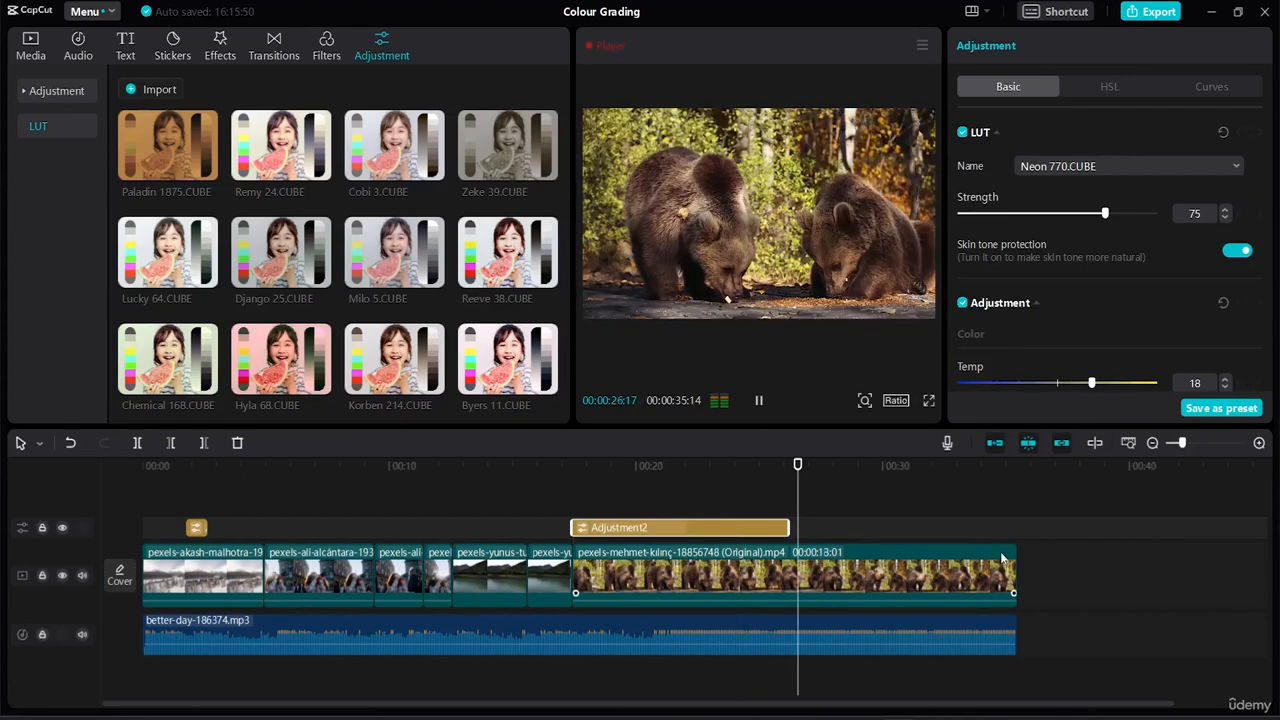
click(874, 466)
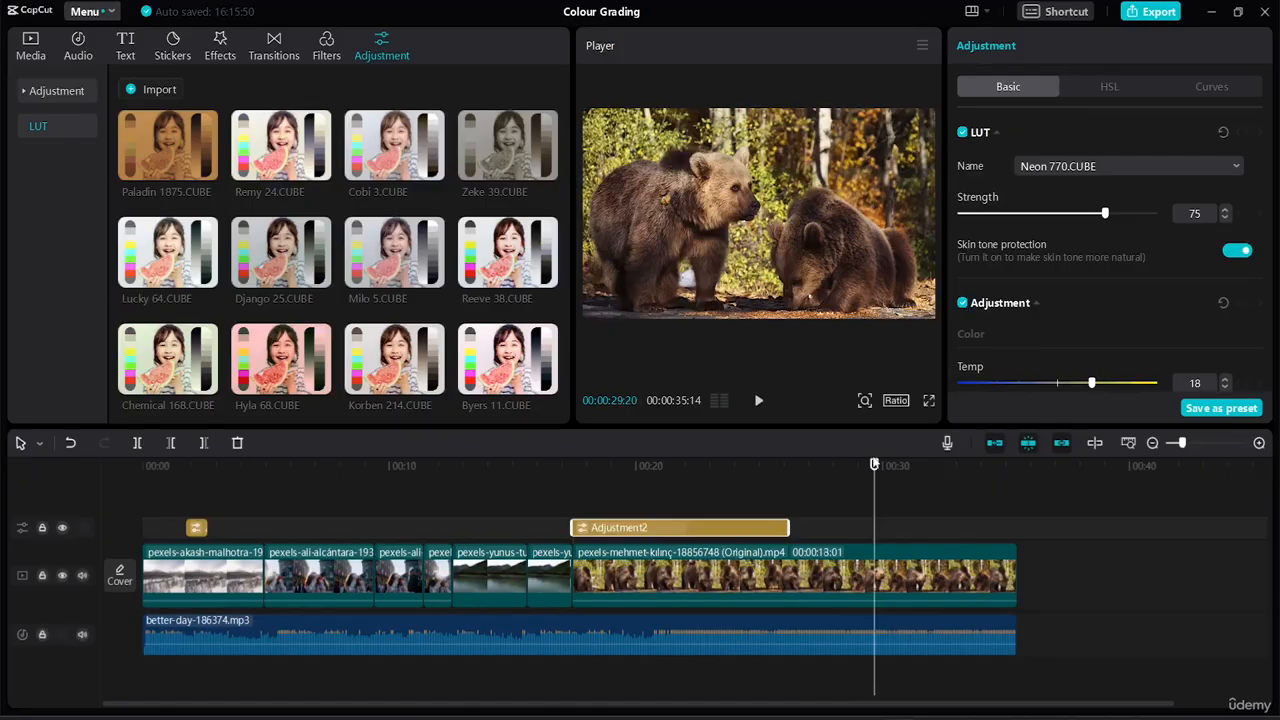
click(741, 477)
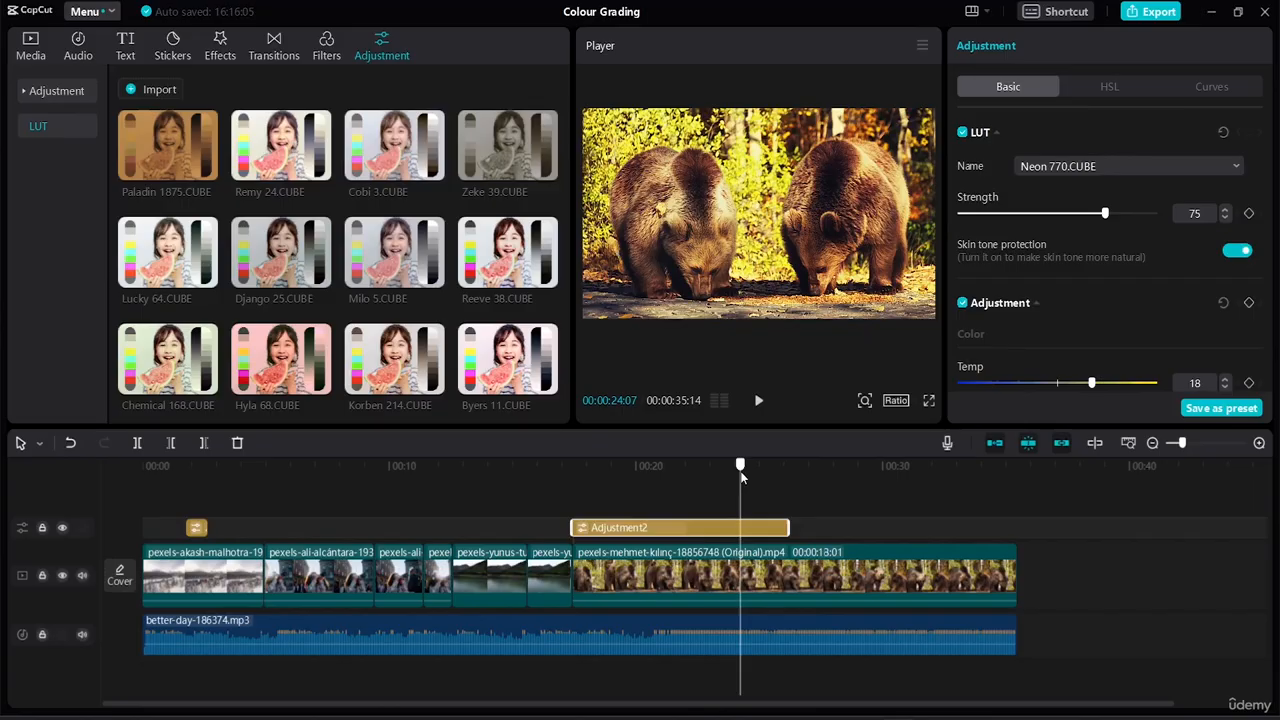
click(827, 483)
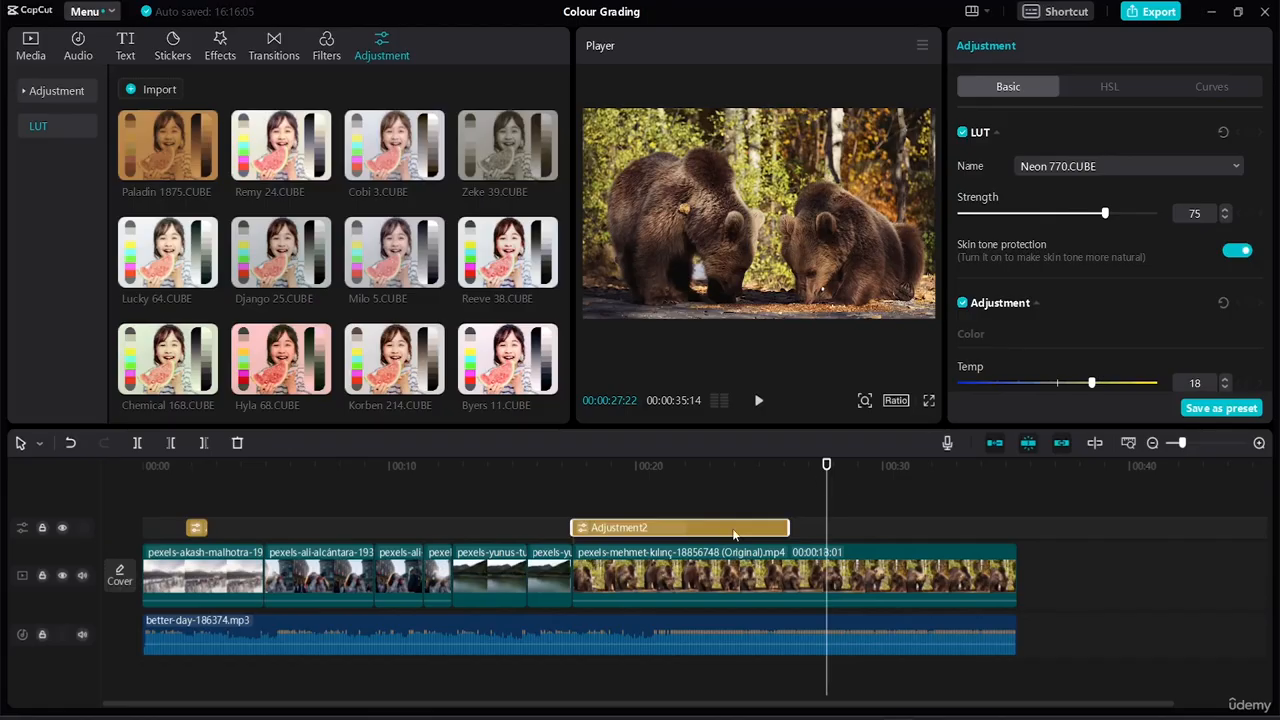
click(825, 465)
drag(793, 471, 718, 466)
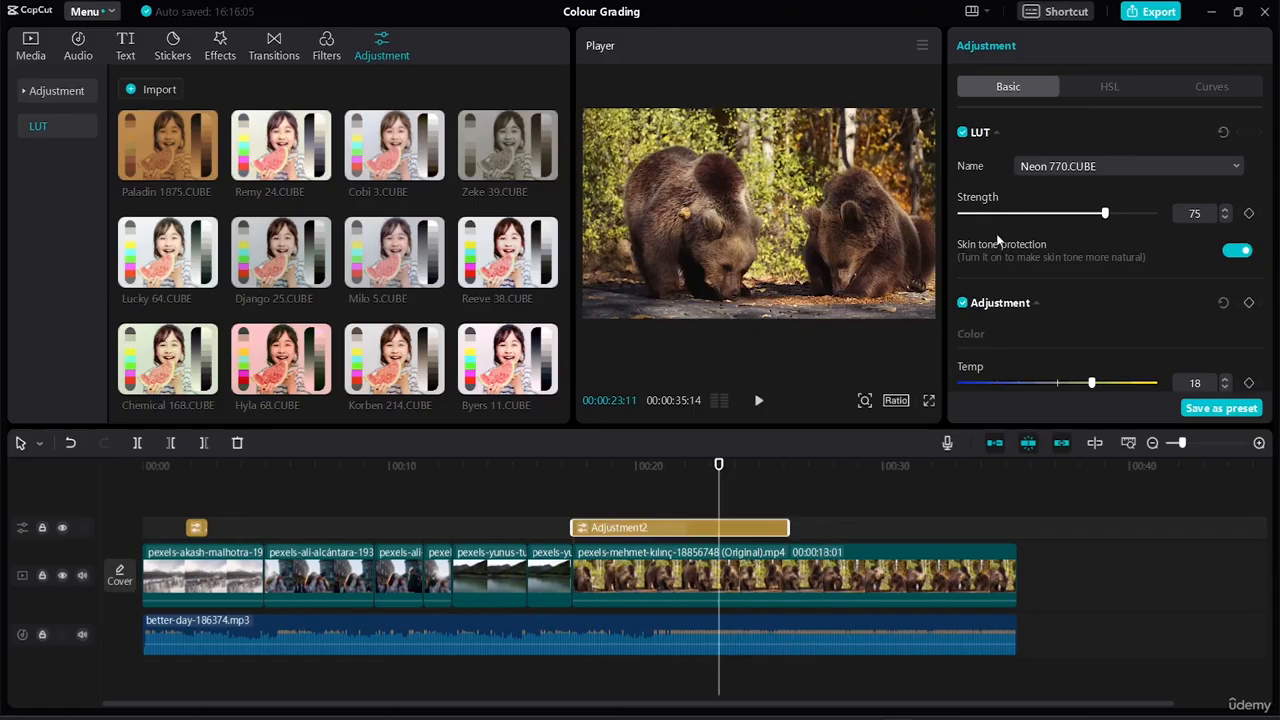
Step: Compare the bear frame with the adjustment layer's LUT and Adjustment sections disabled, and re-enable both
click(963, 133)
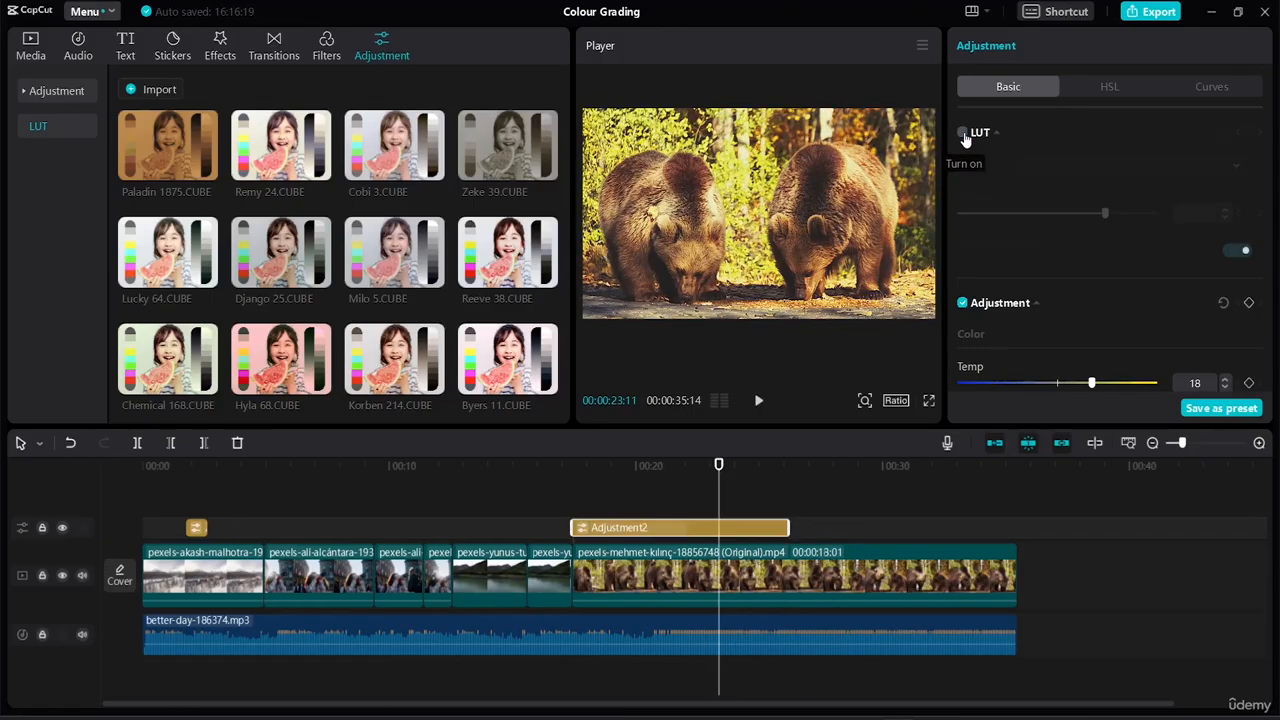
click(964, 303)
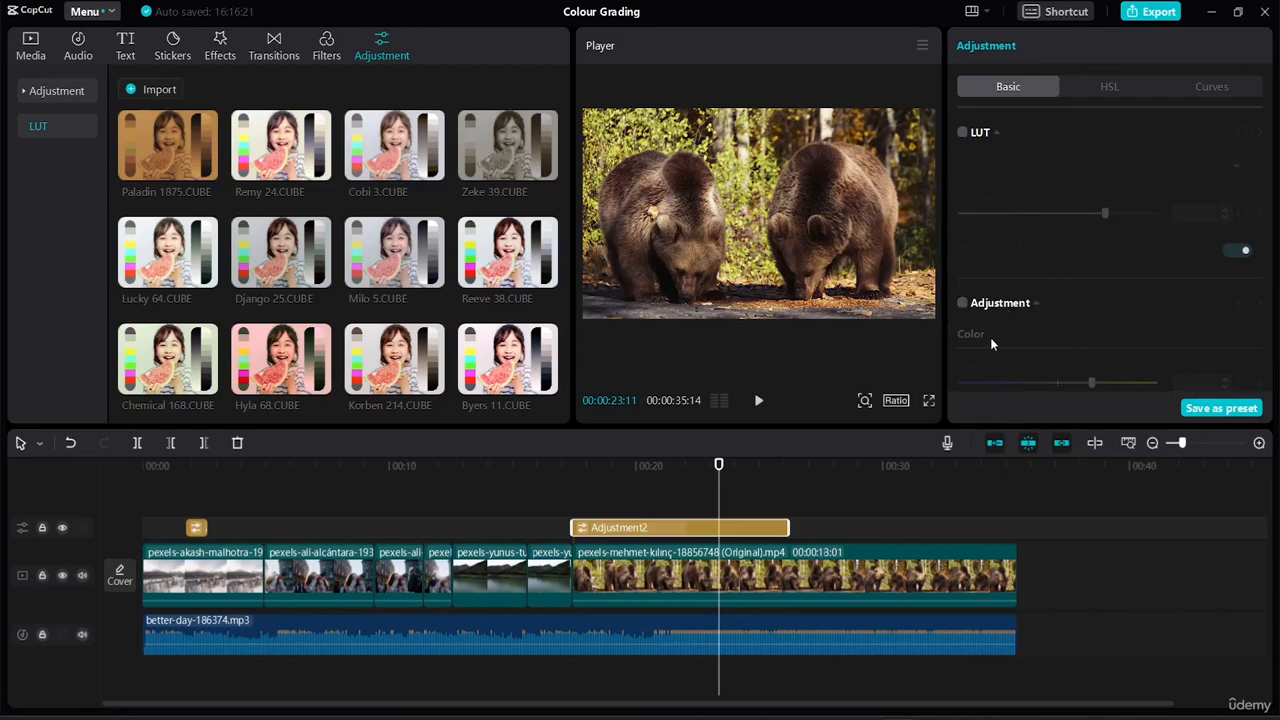
click(963, 305)
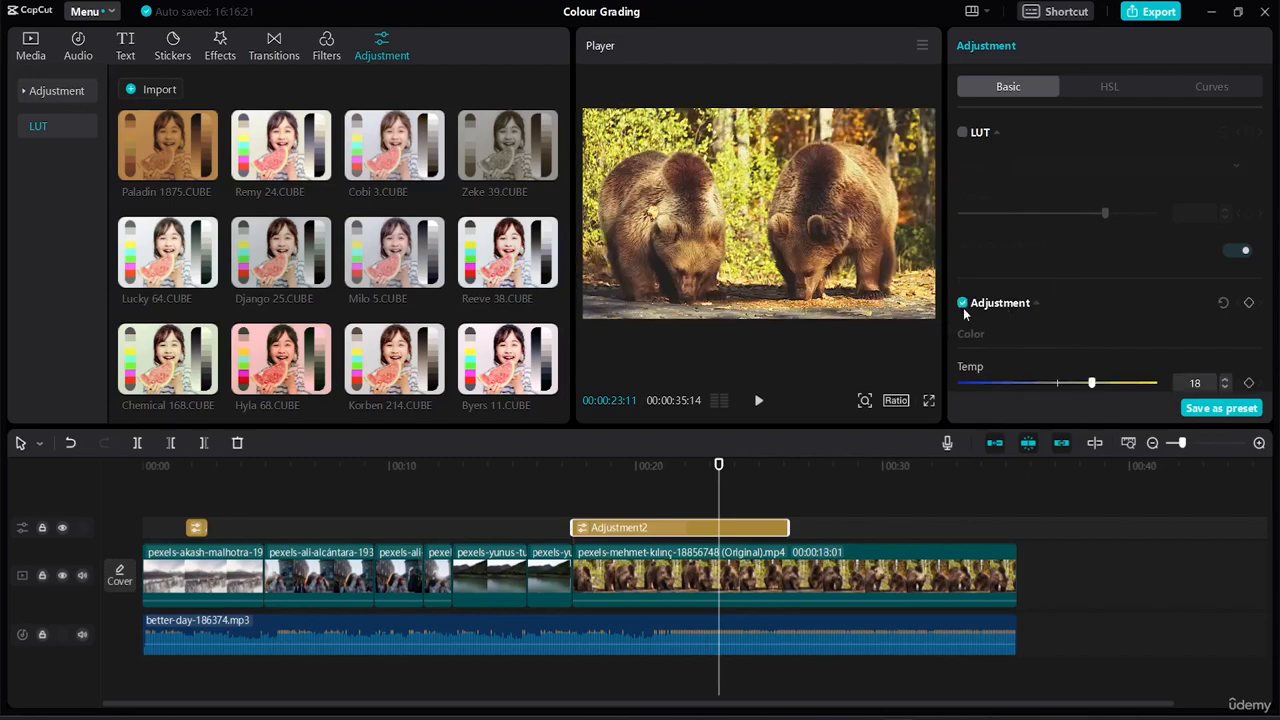
click(964, 133)
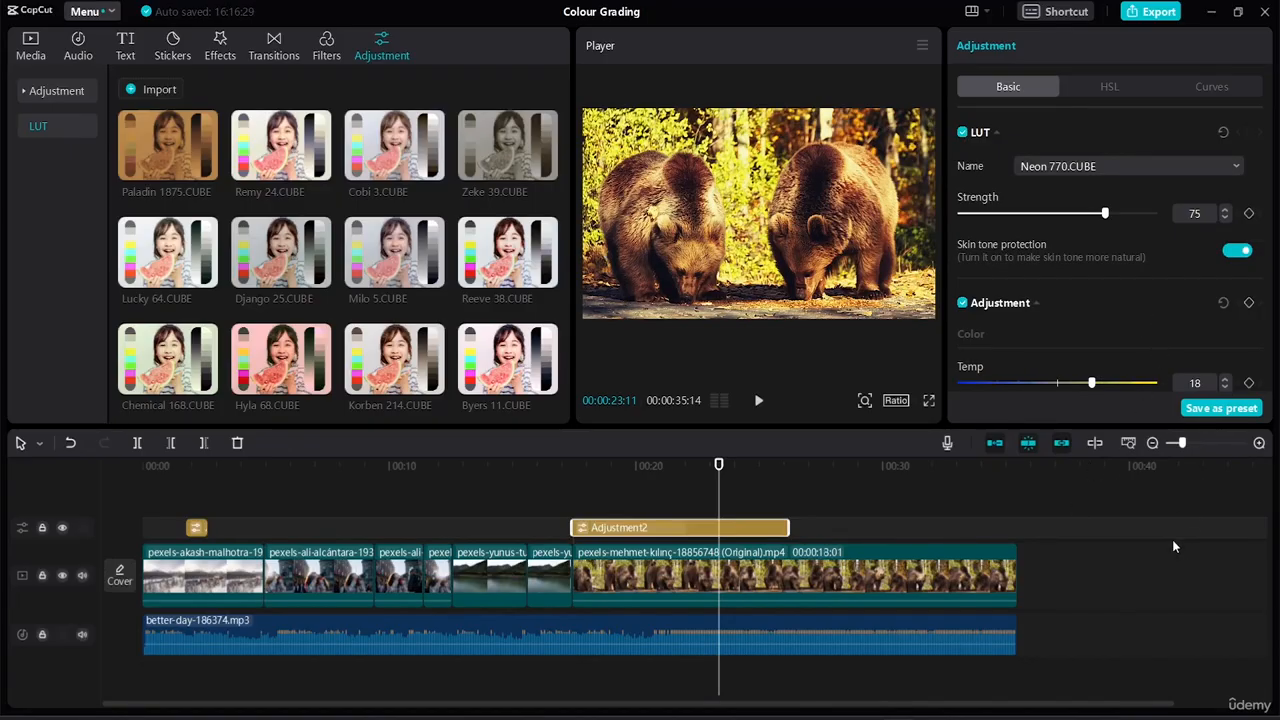
Step: Lengthen the short adjustment layer above the first clip so it ends at about 3.5 seconds
click(197, 528)
drag(210, 528, 228, 528)
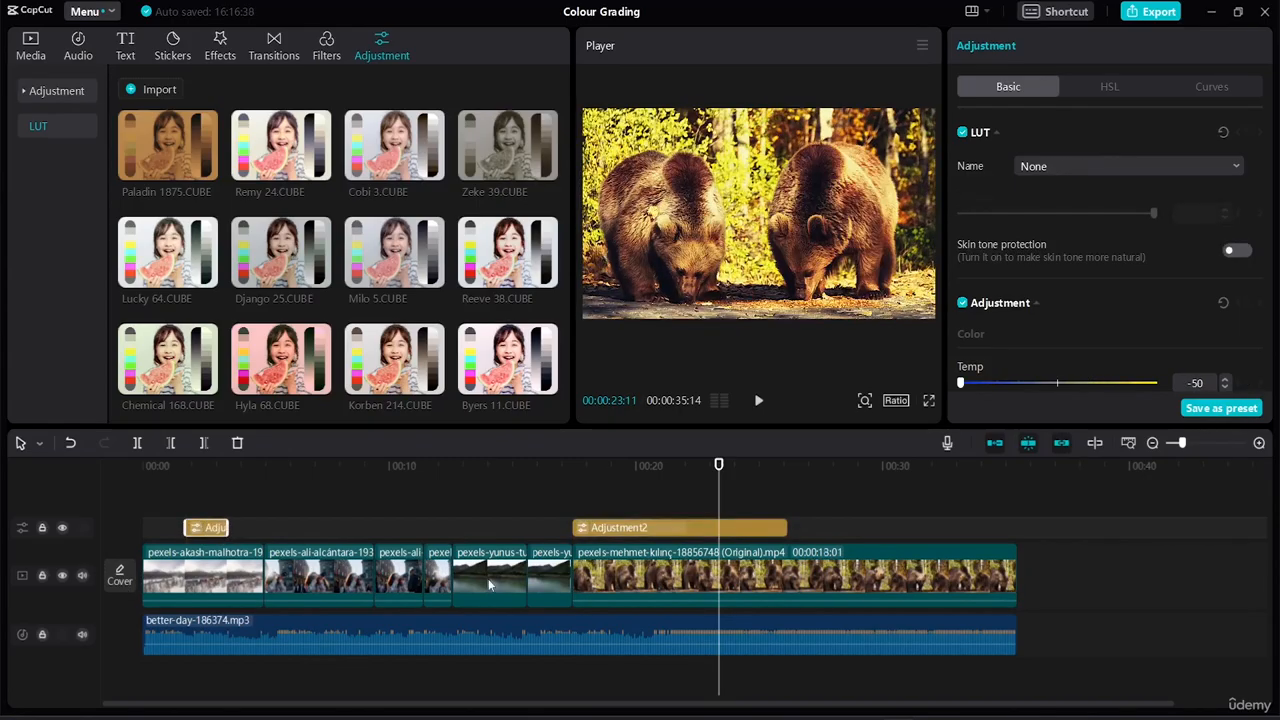